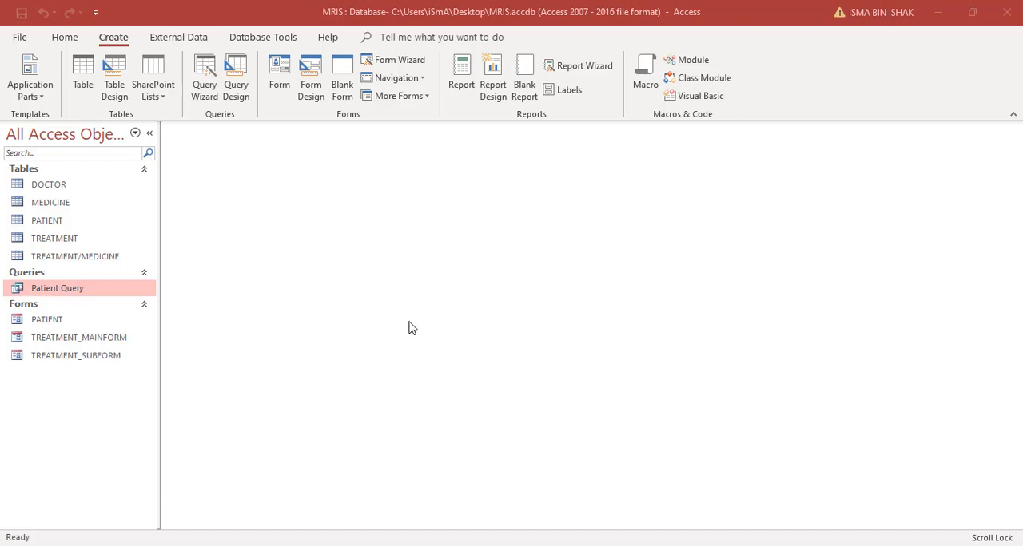
# - Start the Report Wizard and choose the PATIENT table as the source of the report's fields
pyautogui.click(115, 45)
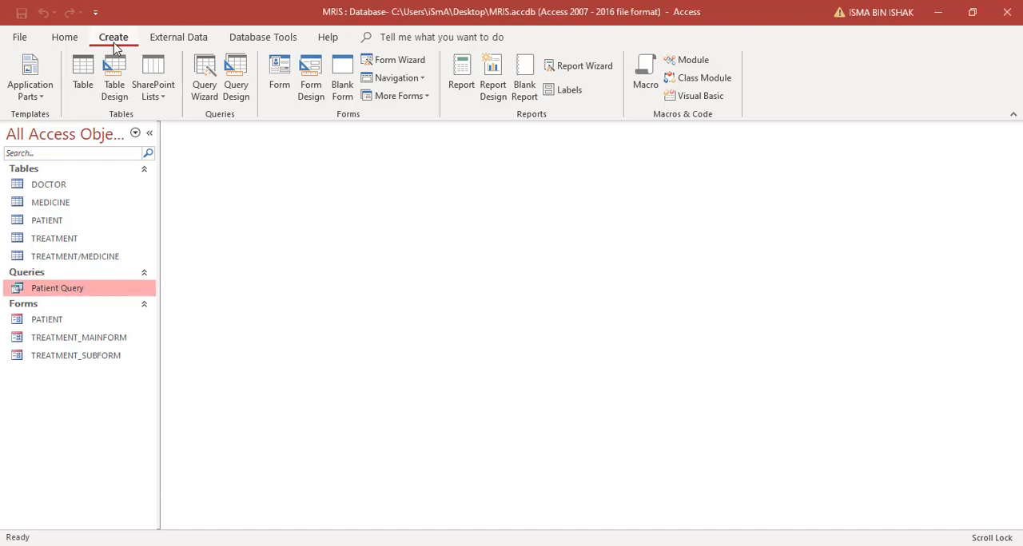
pyautogui.click(554, 70)
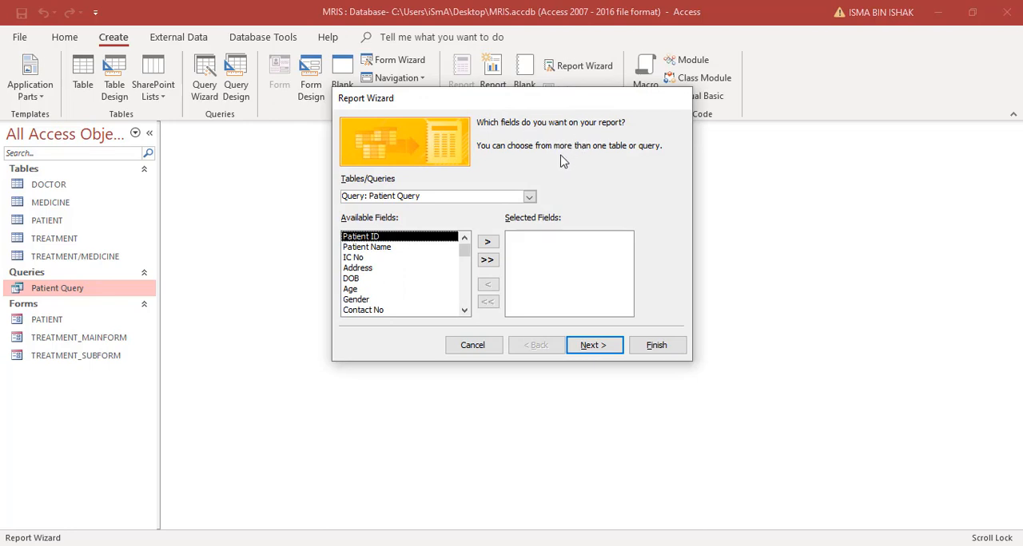
pyautogui.click(529, 196)
pyautogui.click(511, 231)
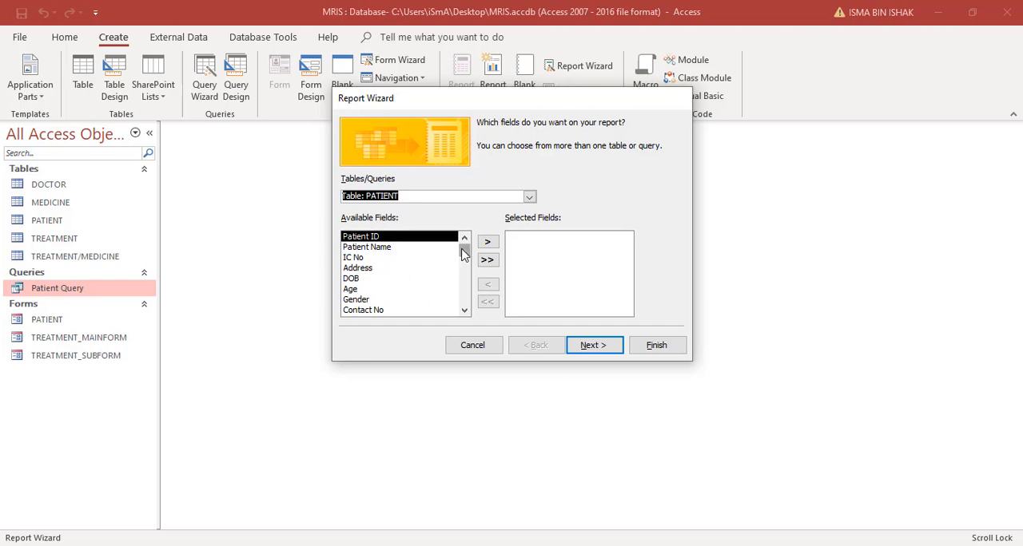
pyautogui.moveTo(464, 251)
pyautogui.mouseDown()
pyautogui.moveTo(466, 273)
pyautogui.moveTo(465, 251)
pyautogui.mouseUp()
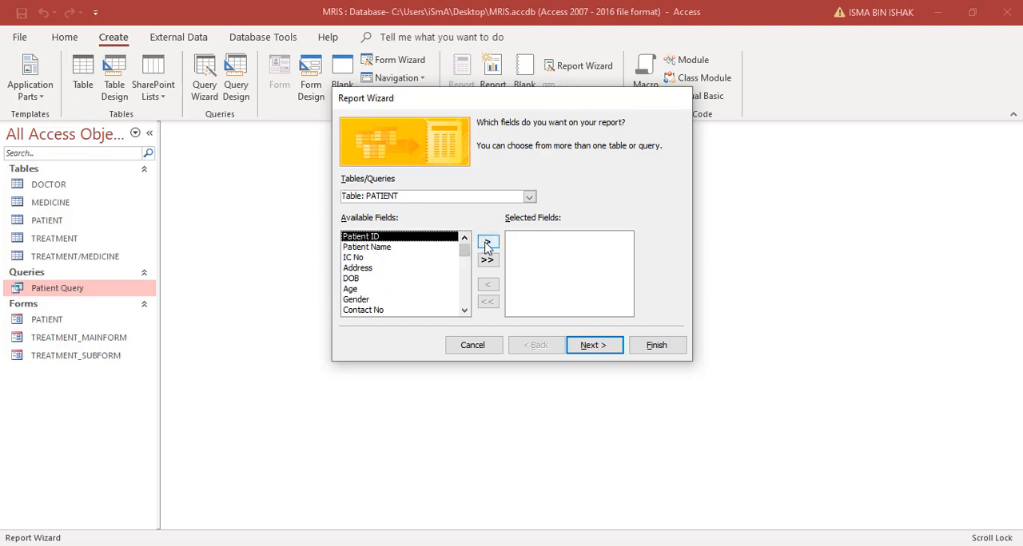
# - Add Patient ID, Patient Name, IC No, Address, DOB, Age, Gender and Contact No to the report, and continue to the grouping options
pyautogui.click(488, 242)
pyautogui.click(488, 242)
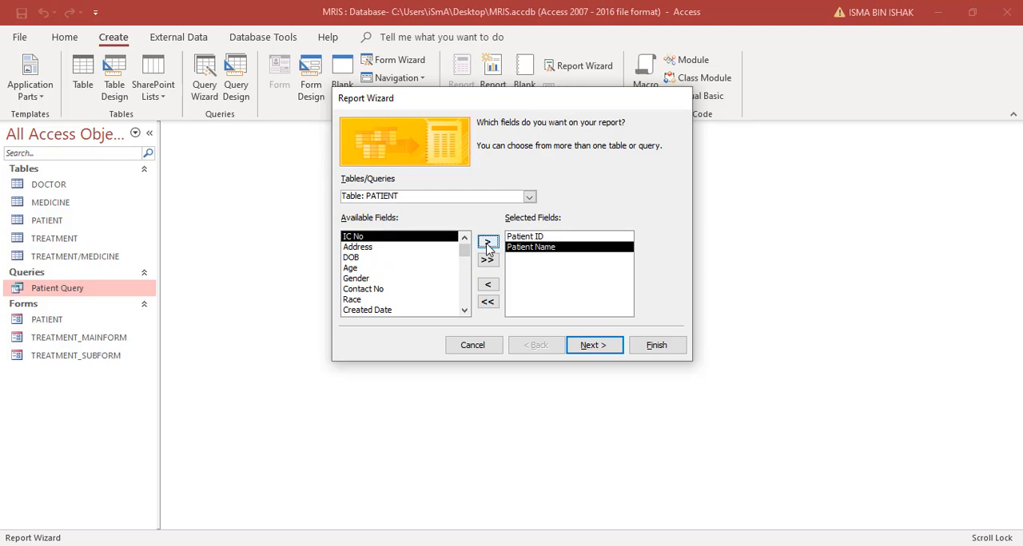
pyautogui.click(488, 242)
pyautogui.click(487, 242)
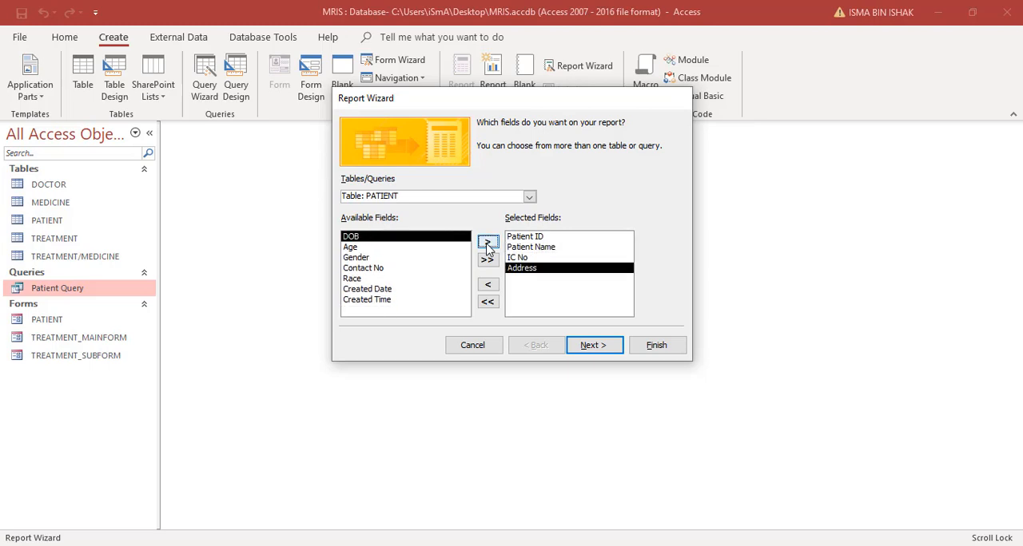
pyautogui.click(487, 243)
pyautogui.click(488, 242)
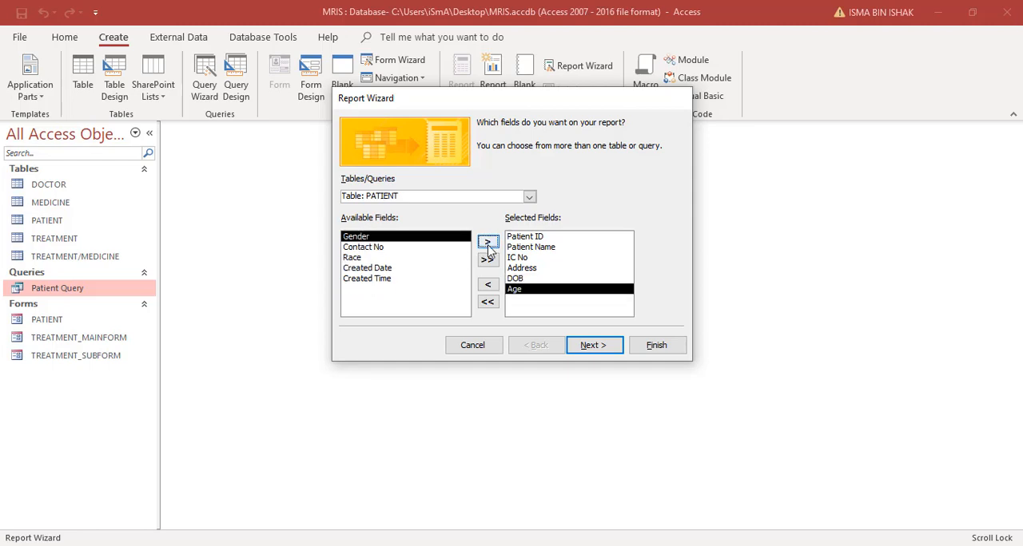
pyautogui.click(488, 243)
pyautogui.click(487, 243)
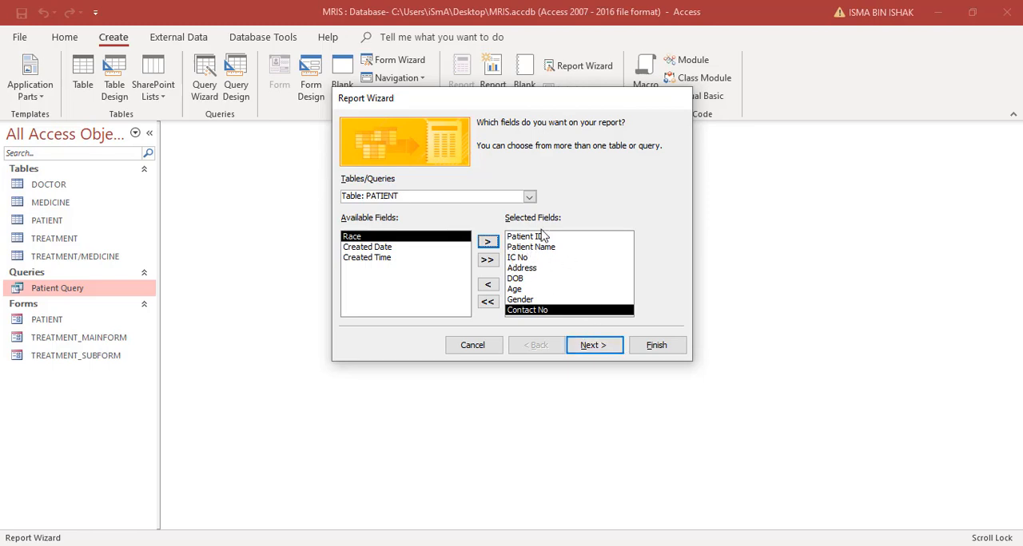
pyautogui.click(595, 345)
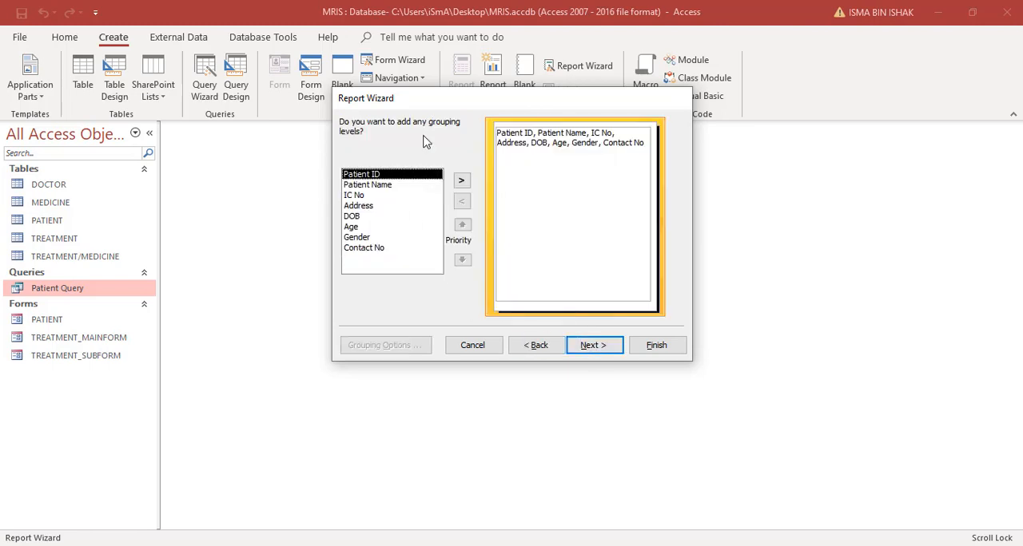
# - Add Gender as the report's grouping level and continue to the sorting options
pyautogui.moveTo(477, 103)
pyautogui.mouseDown()
pyautogui.moveTo(487, 148)
pyautogui.moveTo(469, 113)
pyautogui.mouseUp()
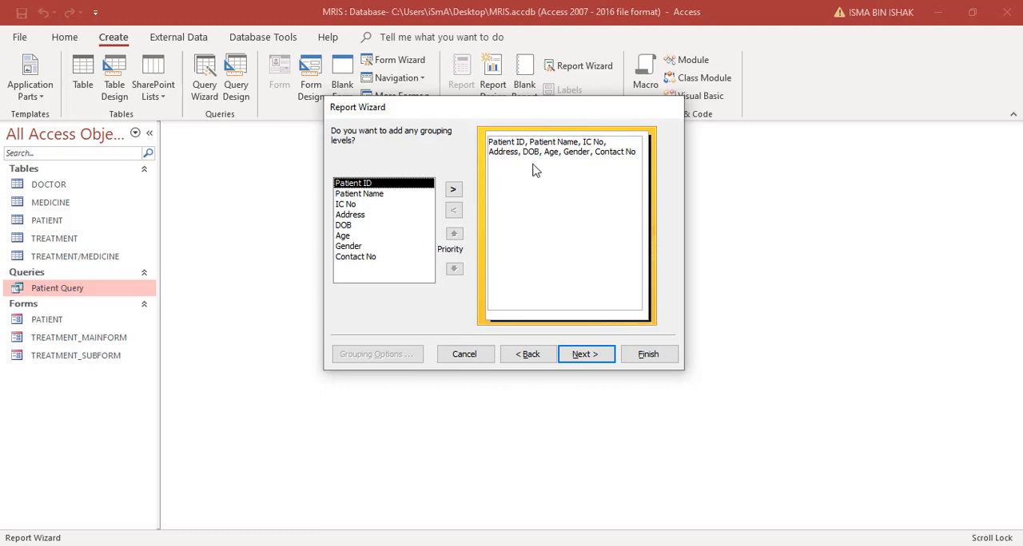
pyautogui.click(359, 247)
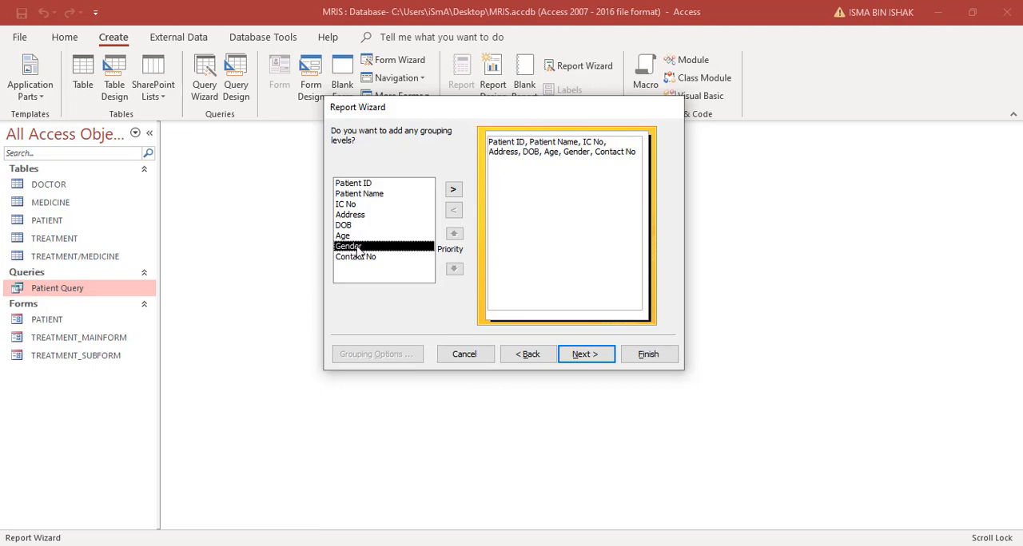
pyautogui.click(453, 192)
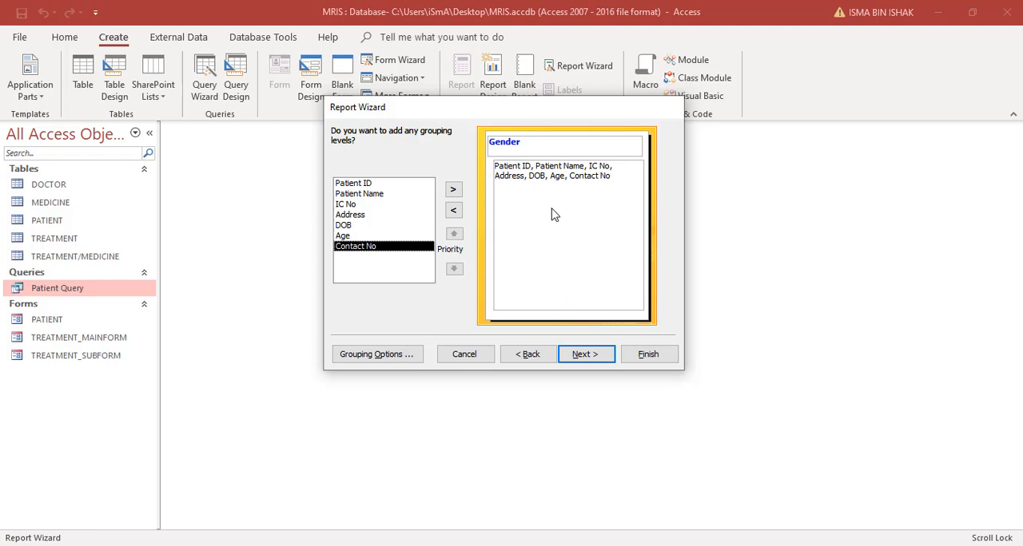
pyautogui.click(585, 356)
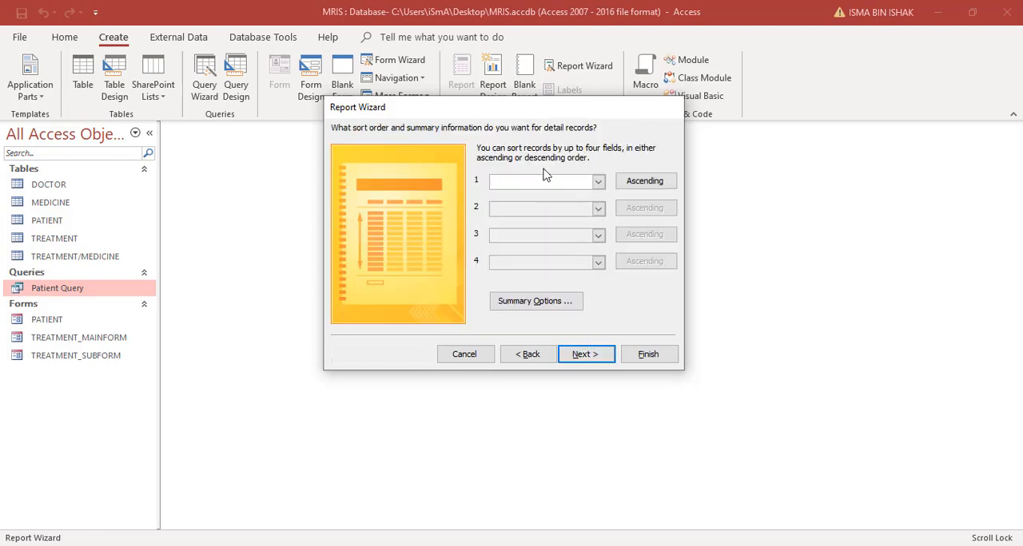
# - Sort the detail records by Patient Name in ascending order and continue to the layout options
pyautogui.click(598, 181)
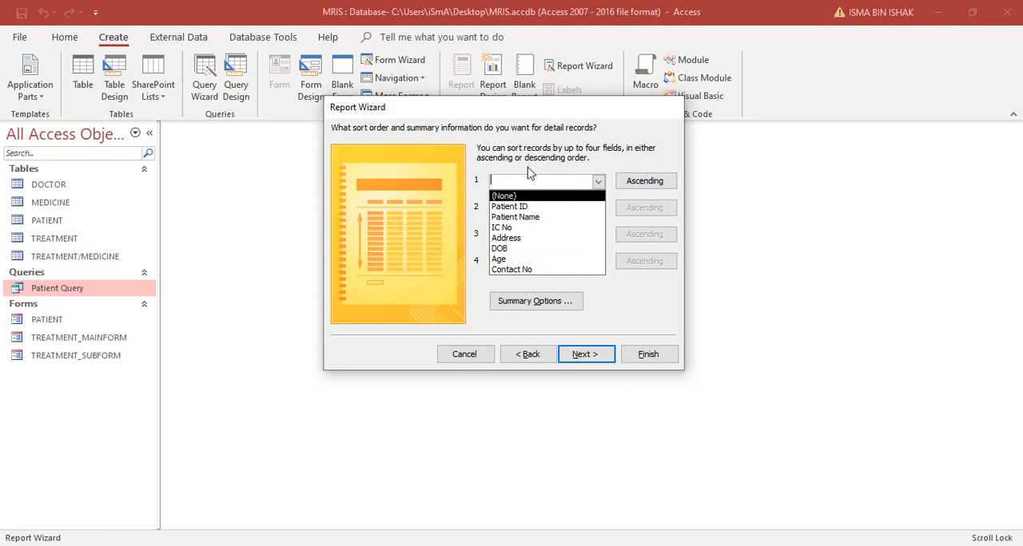
pyautogui.click(527, 219)
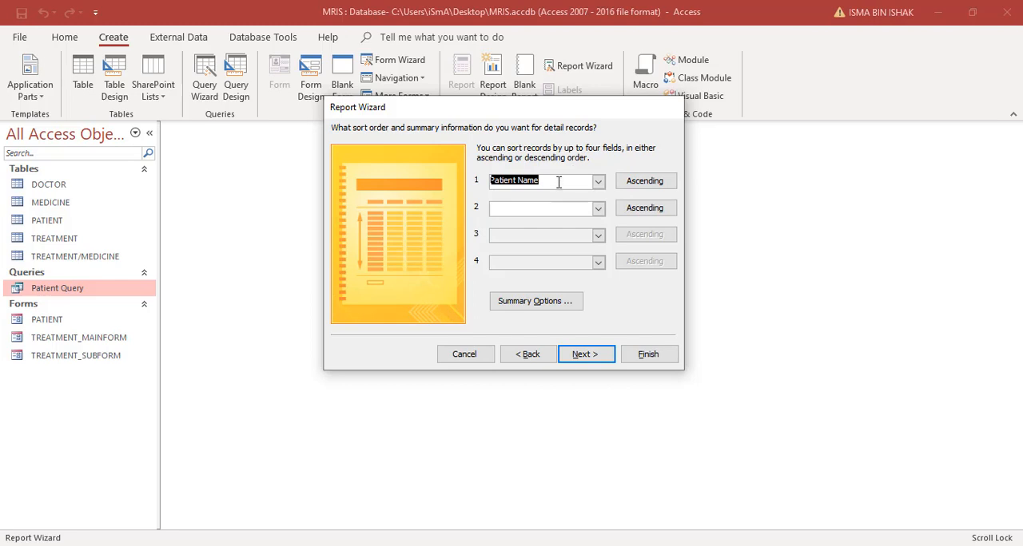
pyautogui.click(638, 189)
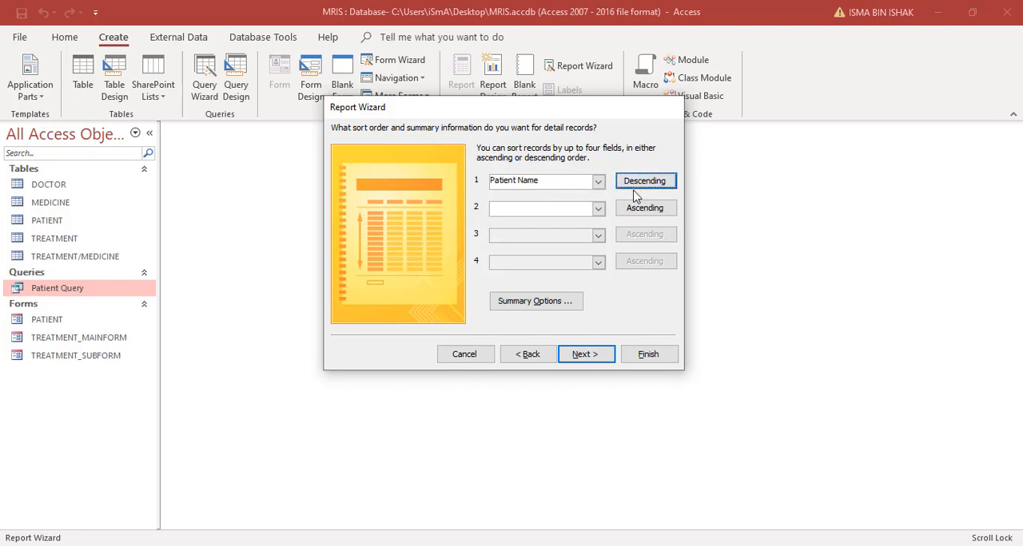
pyautogui.click(631, 190)
pyautogui.click(603, 359)
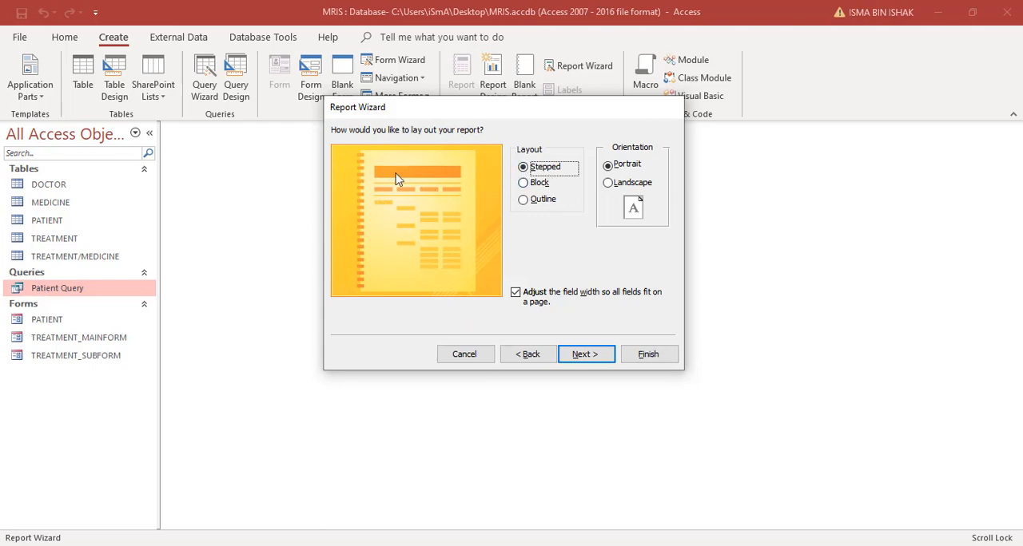
# - Lay out the report as Outline in Landscape orientation and continue to the title settings
pyautogui.click(523, 183)
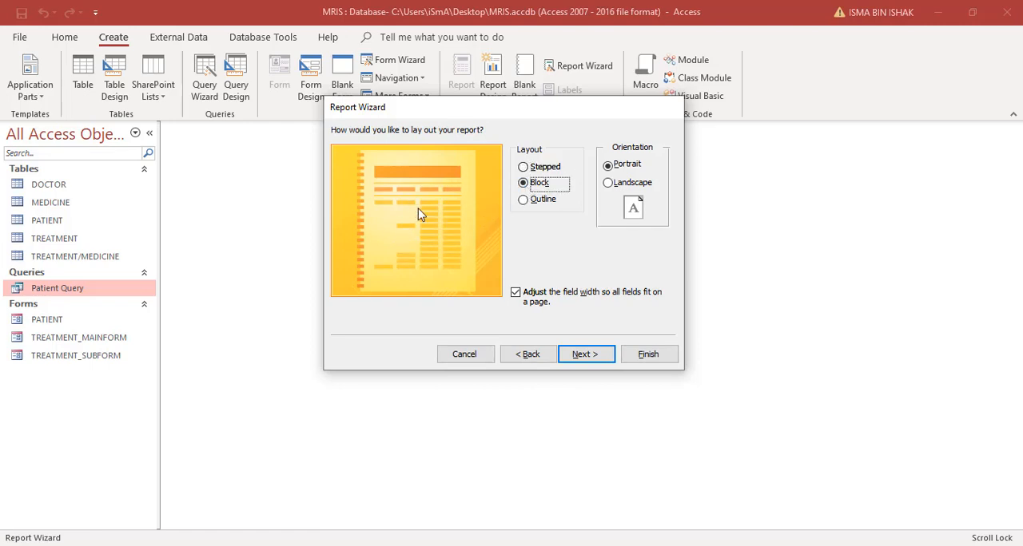
pyautogui.click(523, 199)
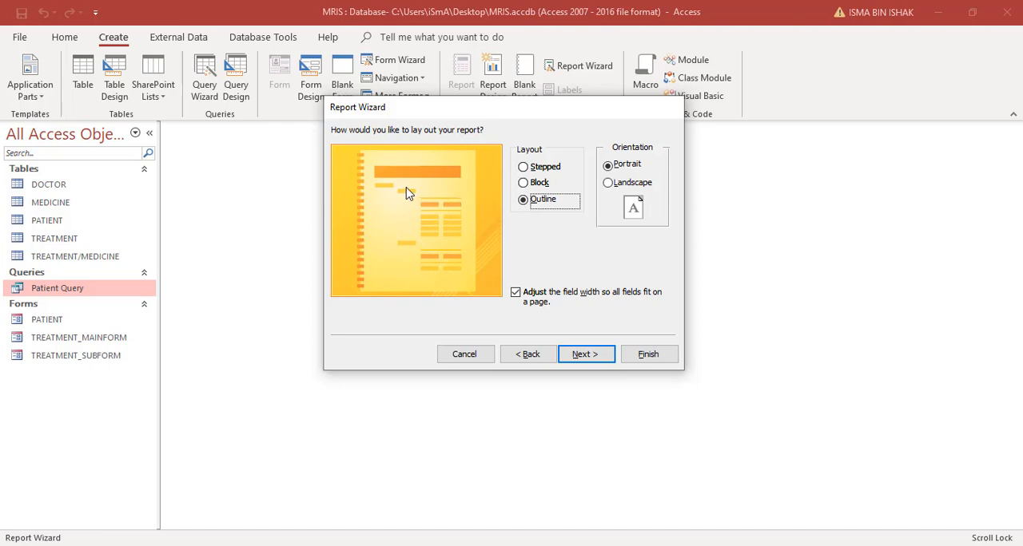
pyautogui.click(608, 184)
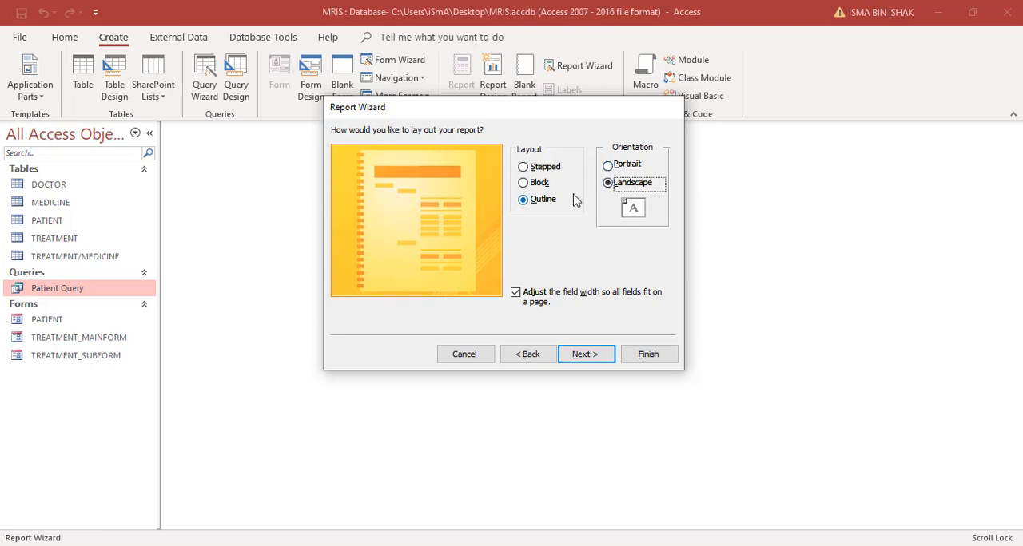
pyautogui.click(607, 165)
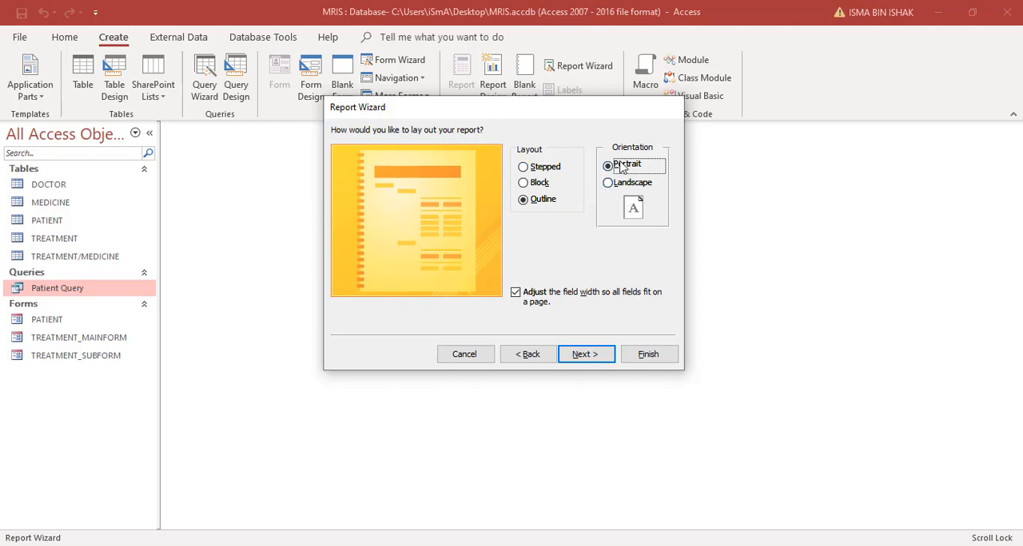
pyautogui.click(607, 186)
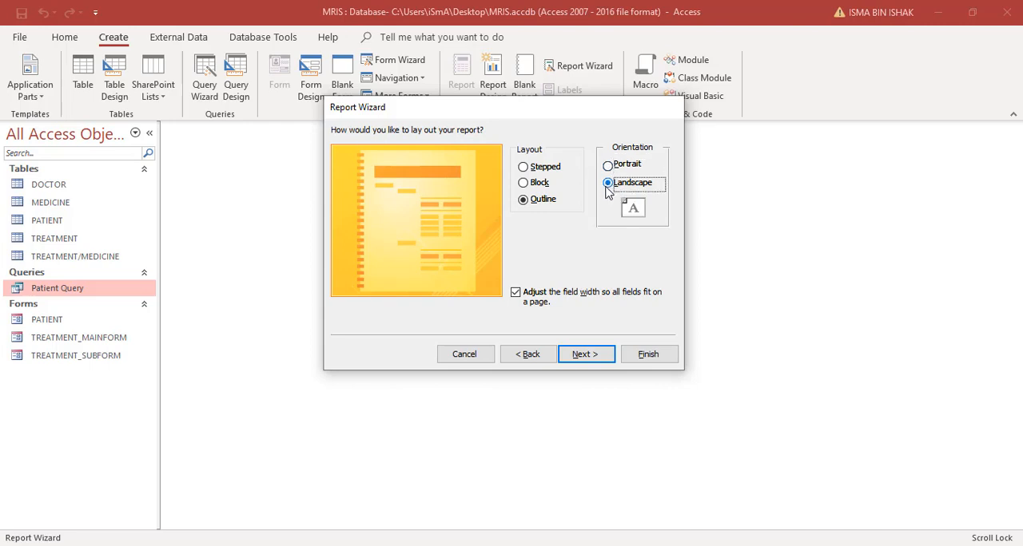
pyautogui.click(595, 361)
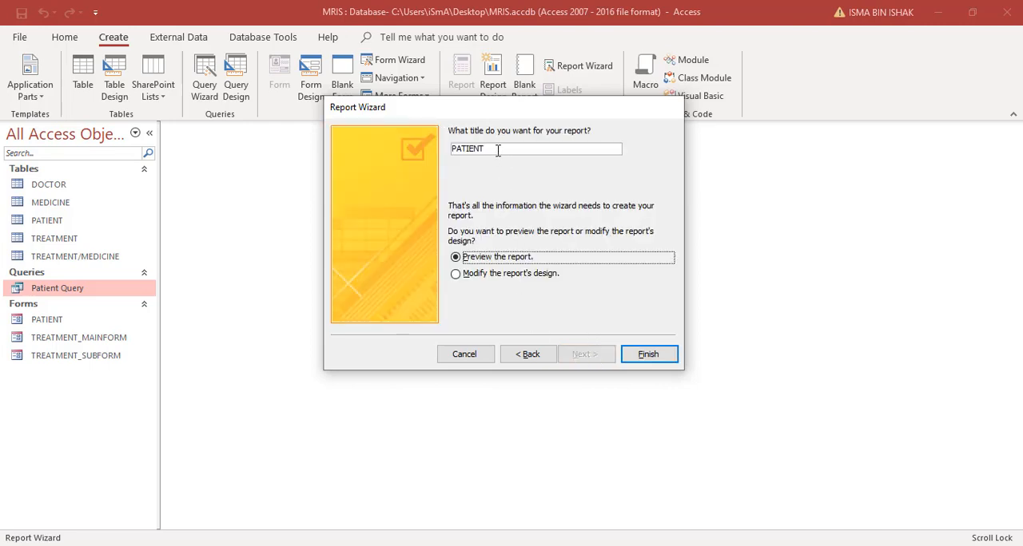
# - Title the report "List of Patients Report" and finish the wizard with the report previewed
pyautogui.moveTo(498, 149); pyautogui.dragTo(440, 149)
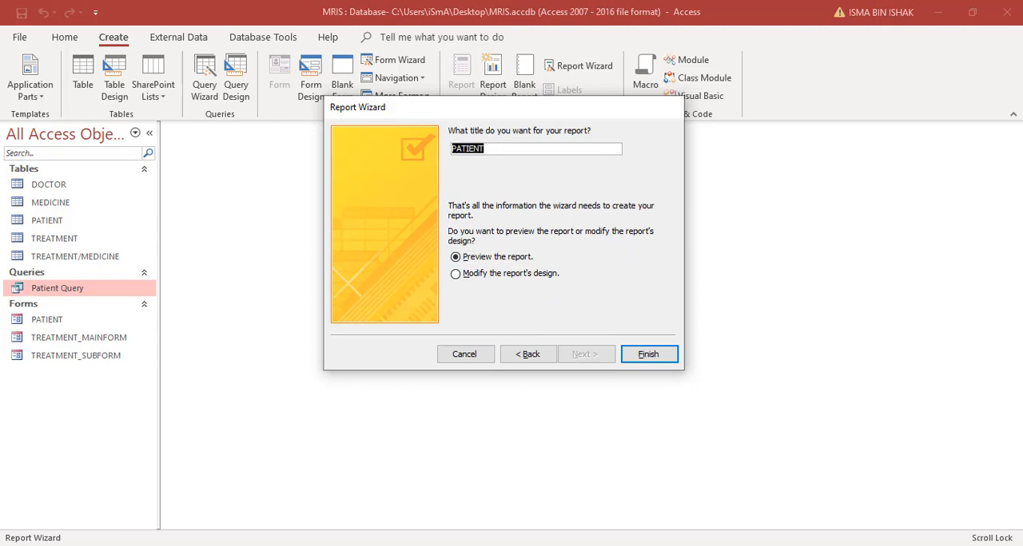
pyautogui.write('P')
pyautogui.write('ist of Pa')
pyautogui.write('tients Report')
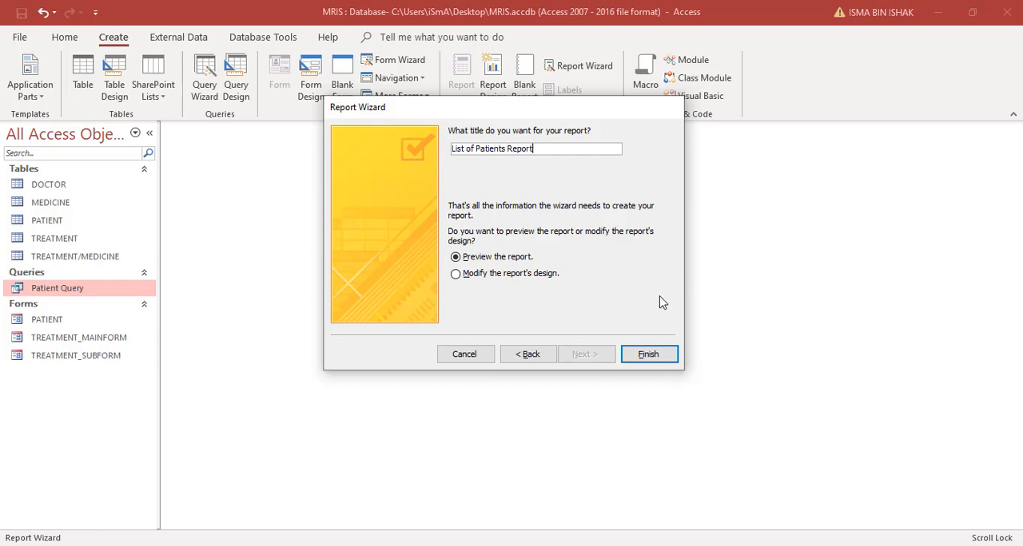
pyautogui.click(648, 353)
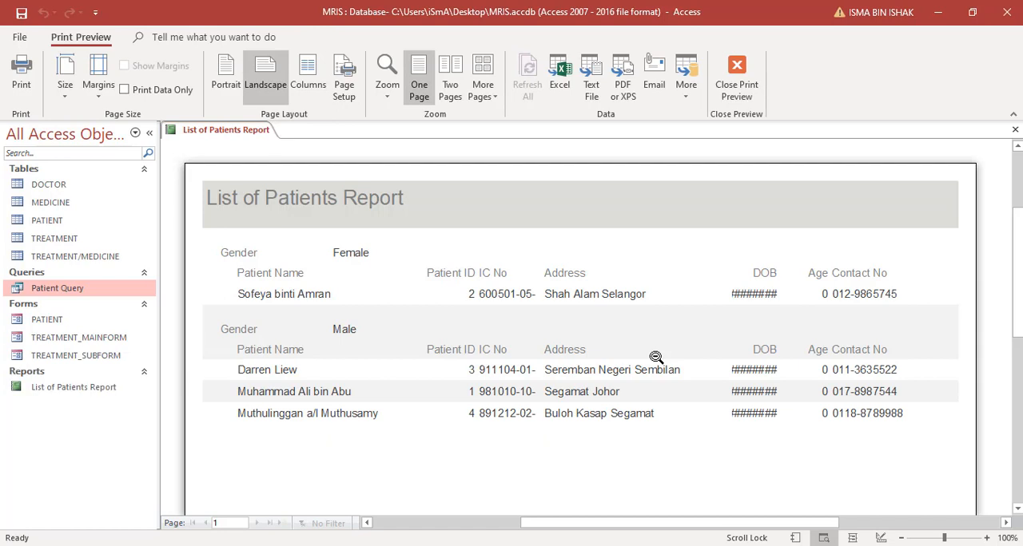
# - Inspect the DOB and Age columns in the print preview, and switch the report to Design View
pyautogui.click(489, 290)
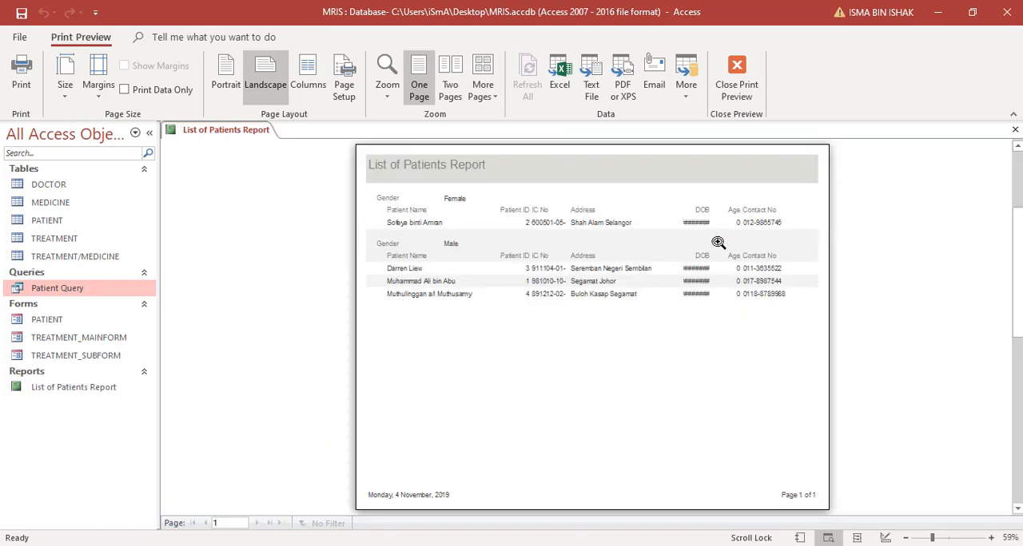
pyautogui.click(718, 243)
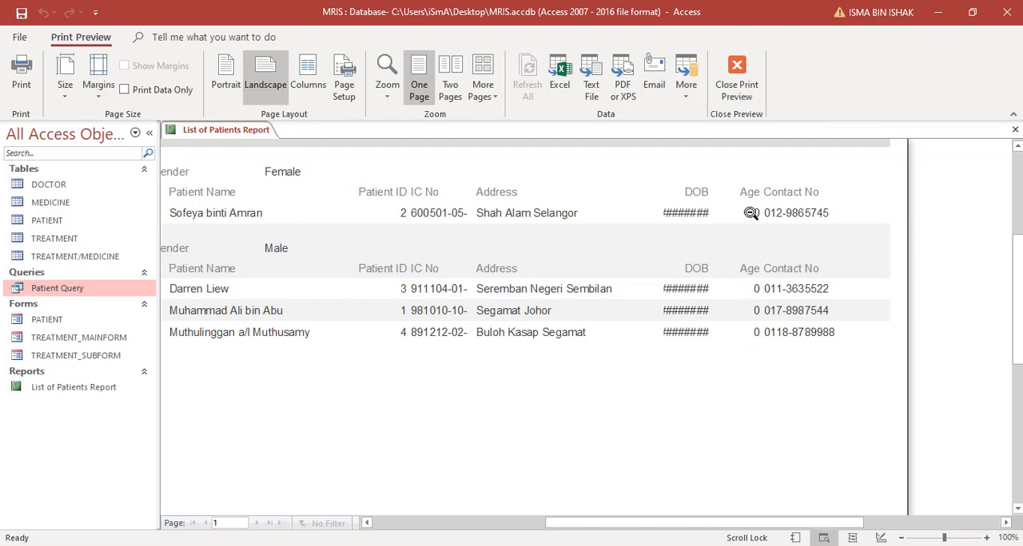
pyautogui.click(691, 218)
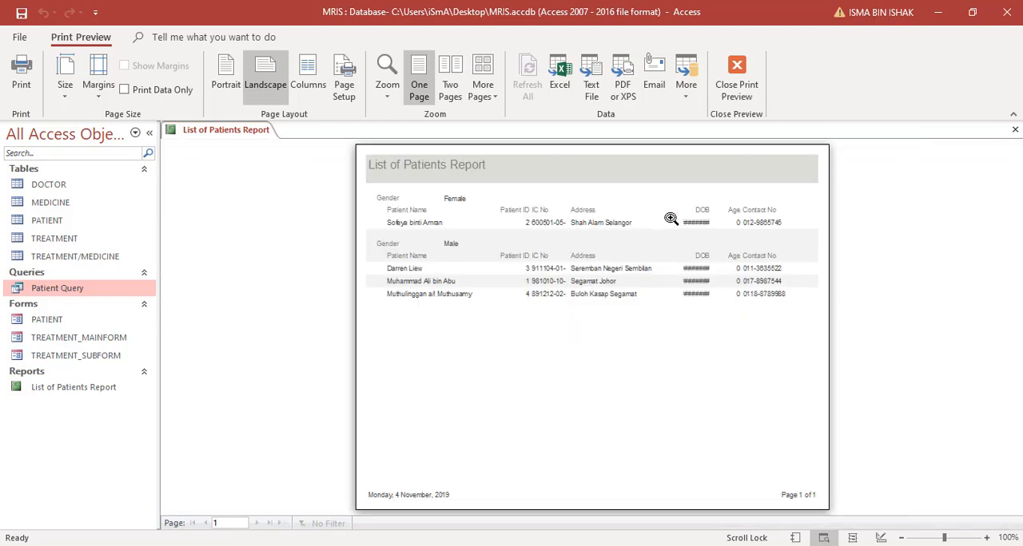
pyautogui.click(721, 223)
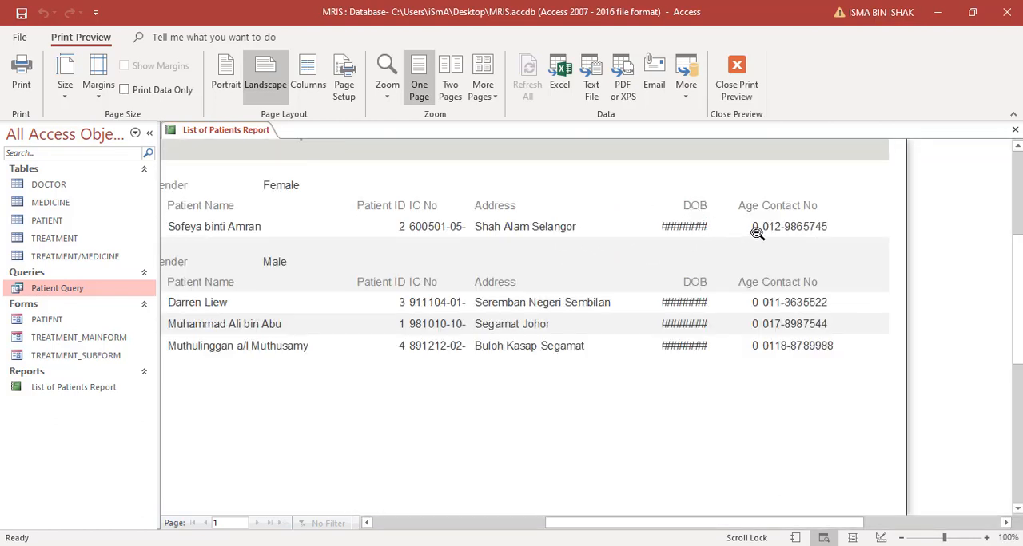
pyautogui.click(698, 223)
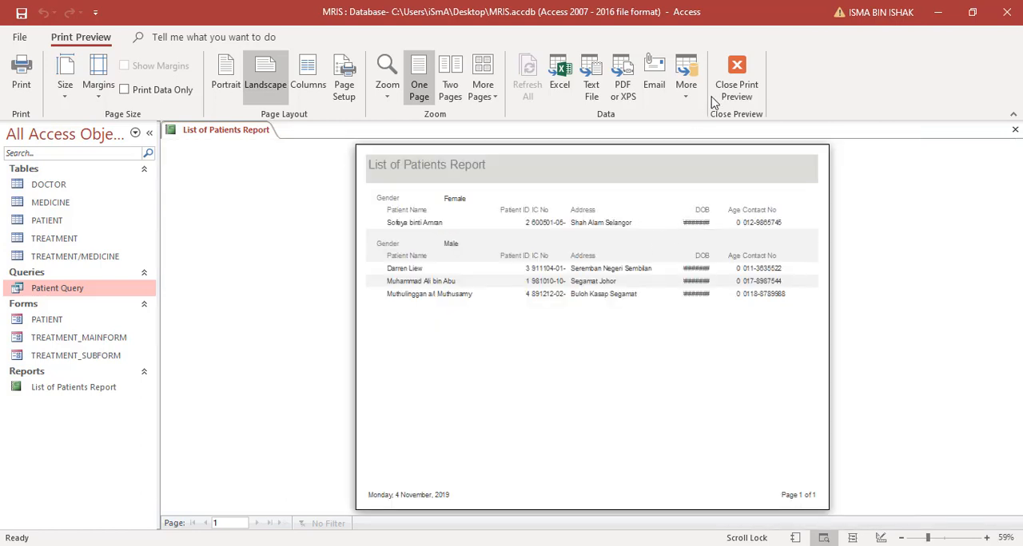
pyautogui.click(737, 79)
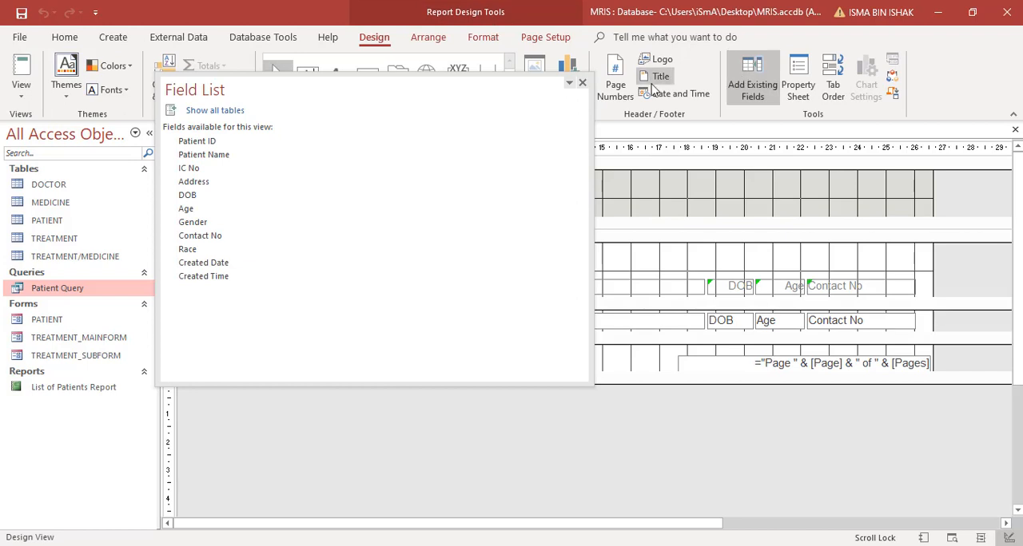
pyautogui.click(629, 188)
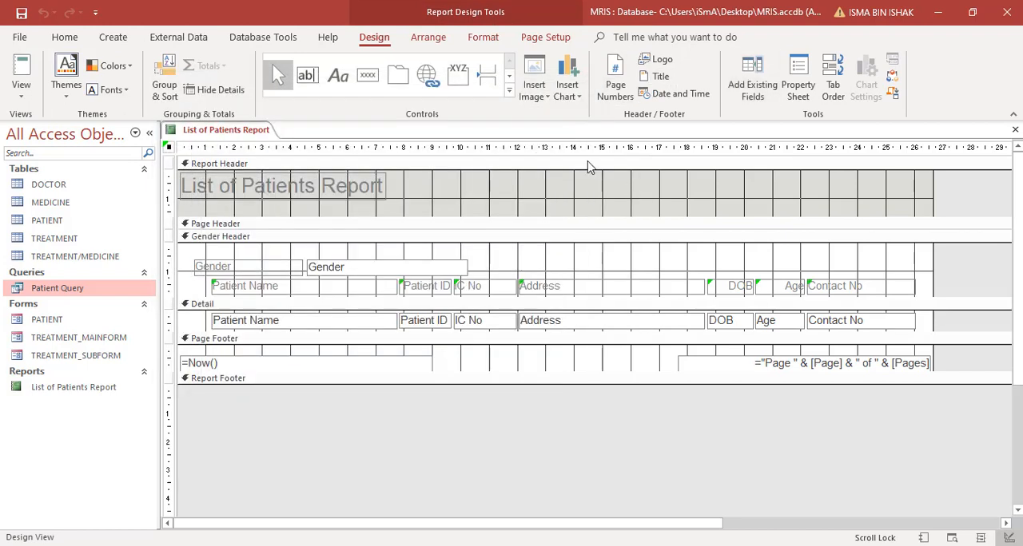
# - Widen the title label in the report header to about the 9 mark on the ruler
pyautogui.click(364, 190)
pyautogui.moveTo(388, 190); pyautogui.dragTo(432, 189)
pyautogui.click(445, 190)
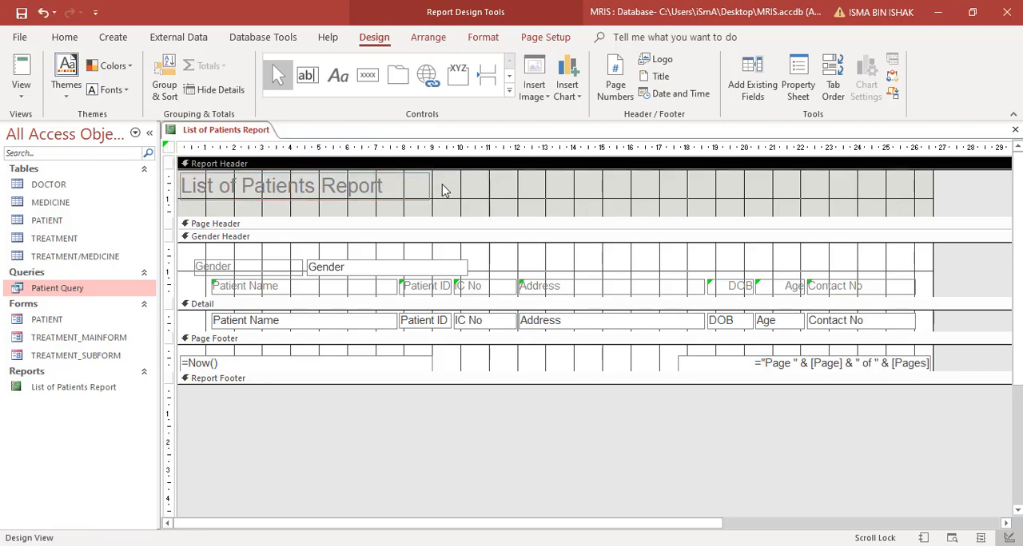
# - Set the font colour of the title label in the report header to Automatic black
pyautogui.click(63, 95)
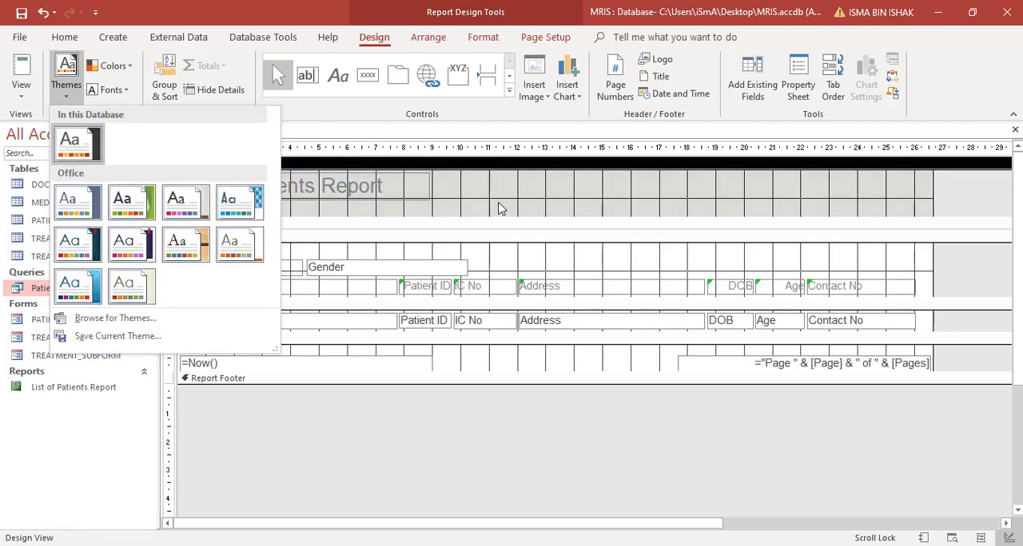
pyautogui.click(392, 184)
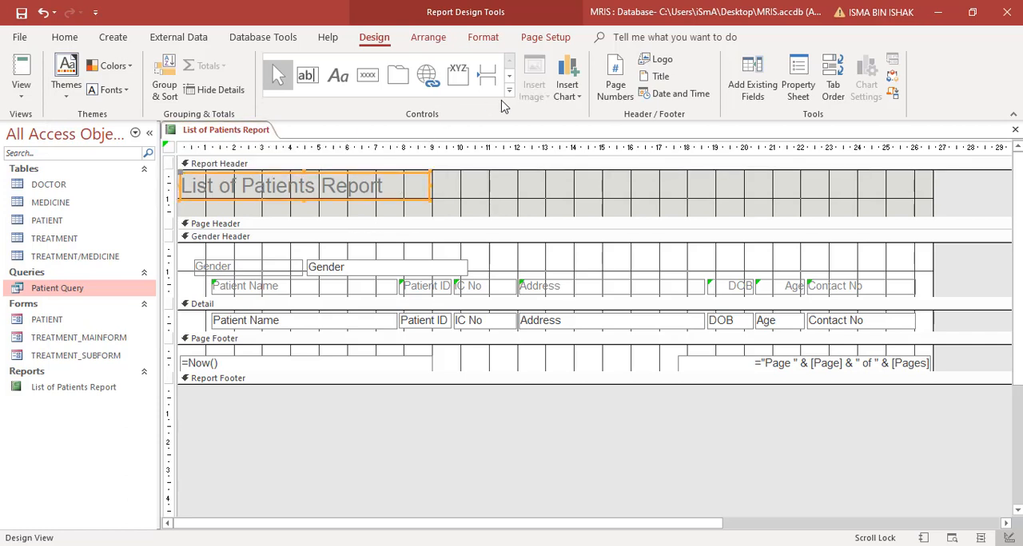
pyautogui.click(500, 41)
pyautogui.click(183, 89)
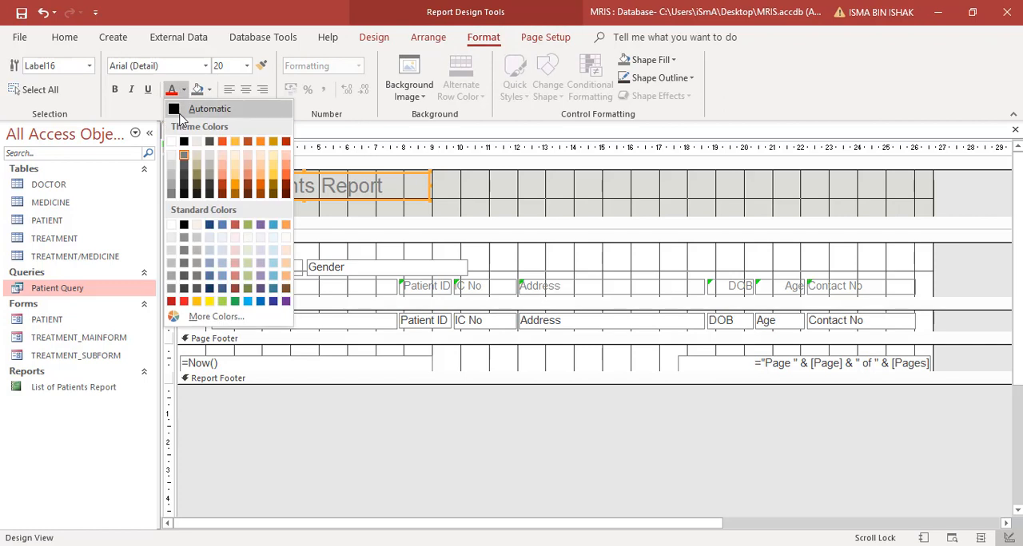
pyautogui.click(178, 111)
# - Apply the same black font colour to all labels and text boxes in the Gender Header, Detail and Page Footer sections
pyautogui.moveTo(199, 254); pyautogui.dragTo(950, 388)
pyautogui.click(170, 90)
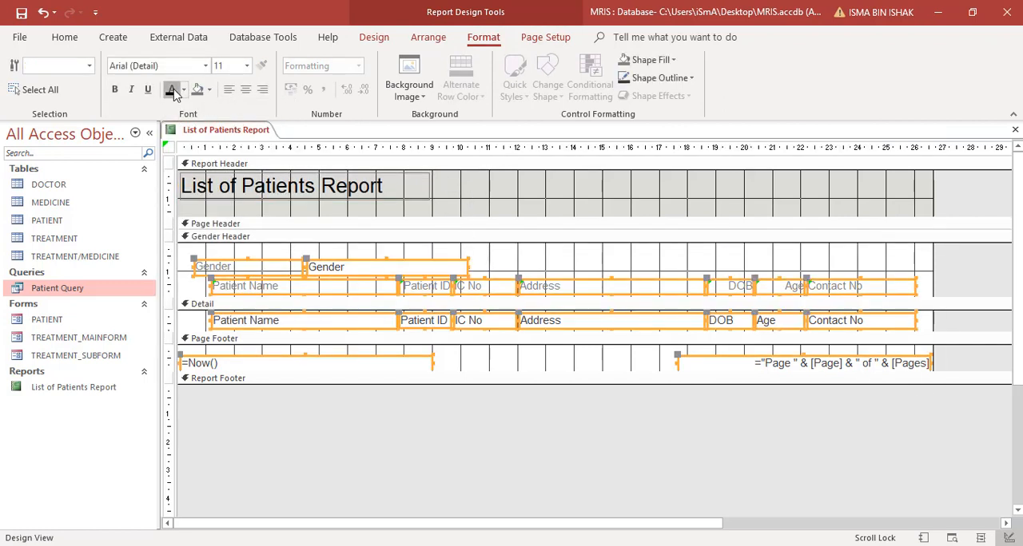
pyautogui.click(444, 211)
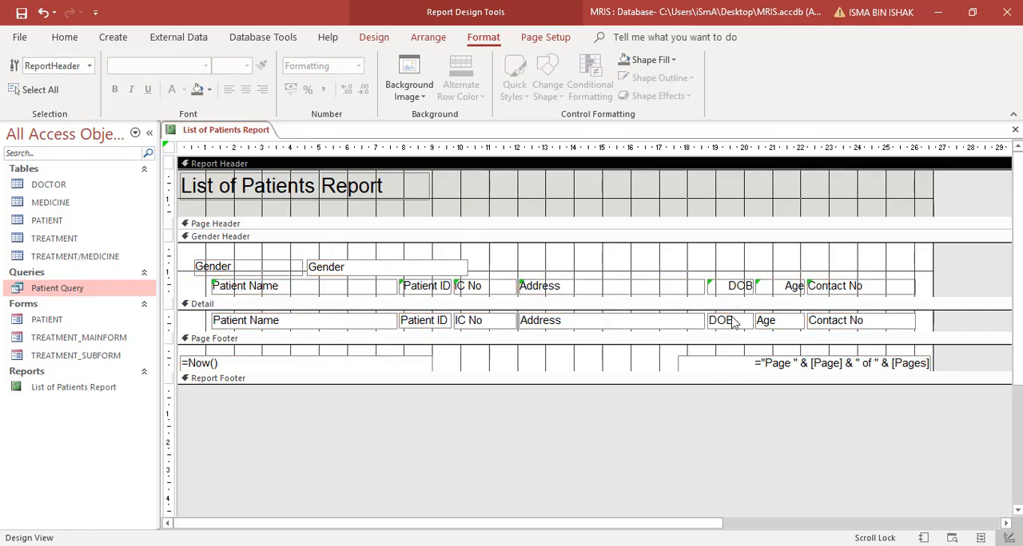
pyautogui.click(727, 263)
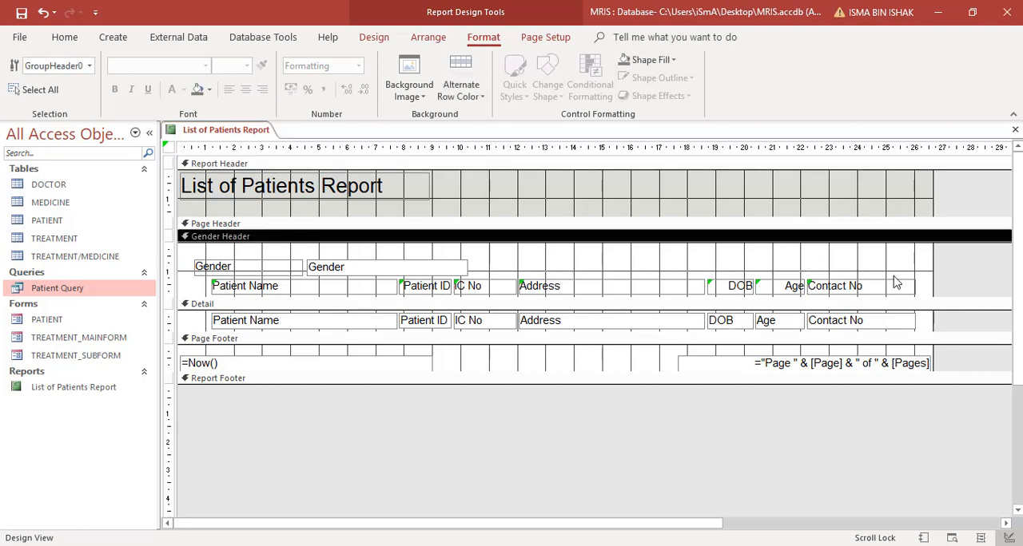
# - Arrange the column labels from Patient Name to Contact No and their Detail text boxes in a Tabular layout
pyautogui.moveTo(973, 284); pyautogui.dragTo(315, 322)
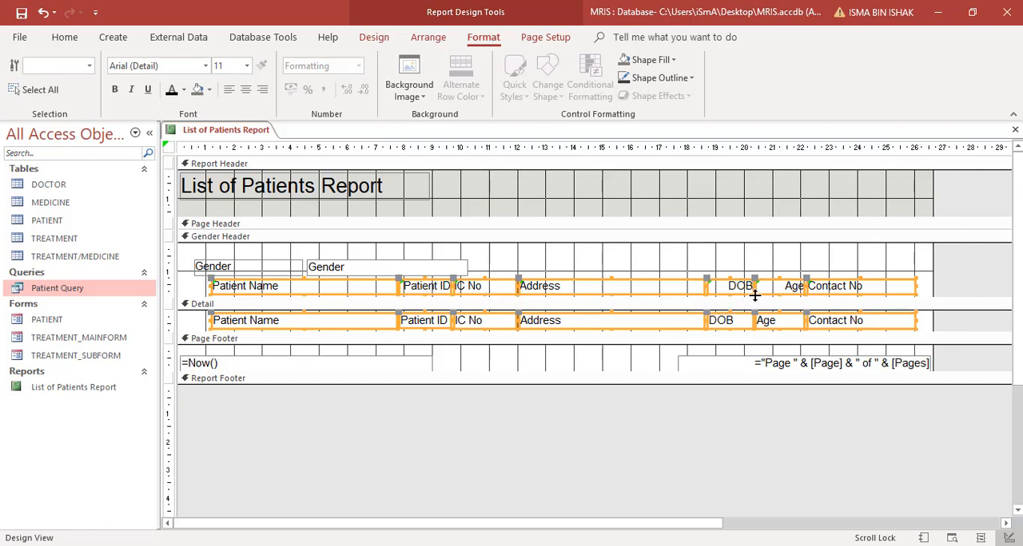
pyautogui.rightClick(833, 294)
pyautogui.moveTo(874, 274)
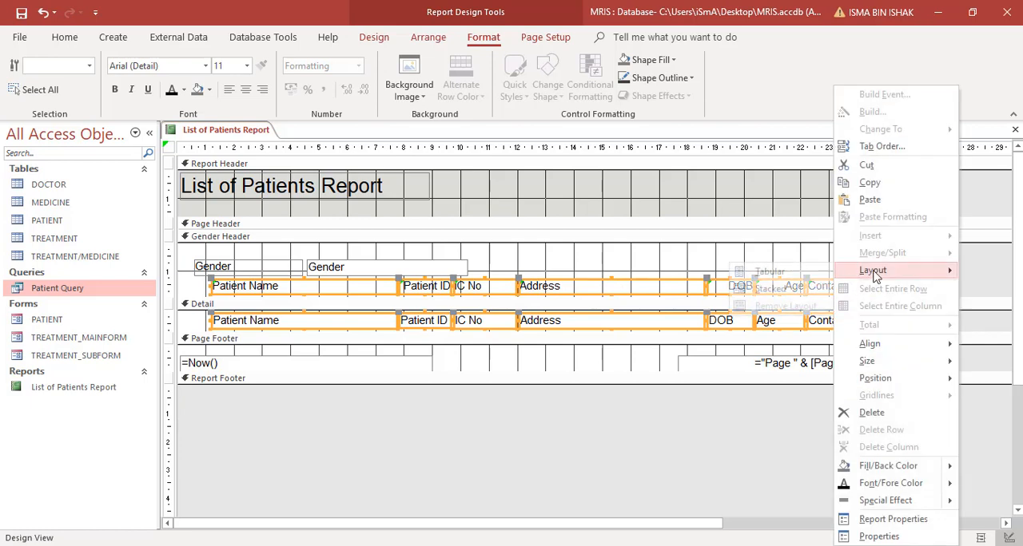
pyautogui.click(769, 271)
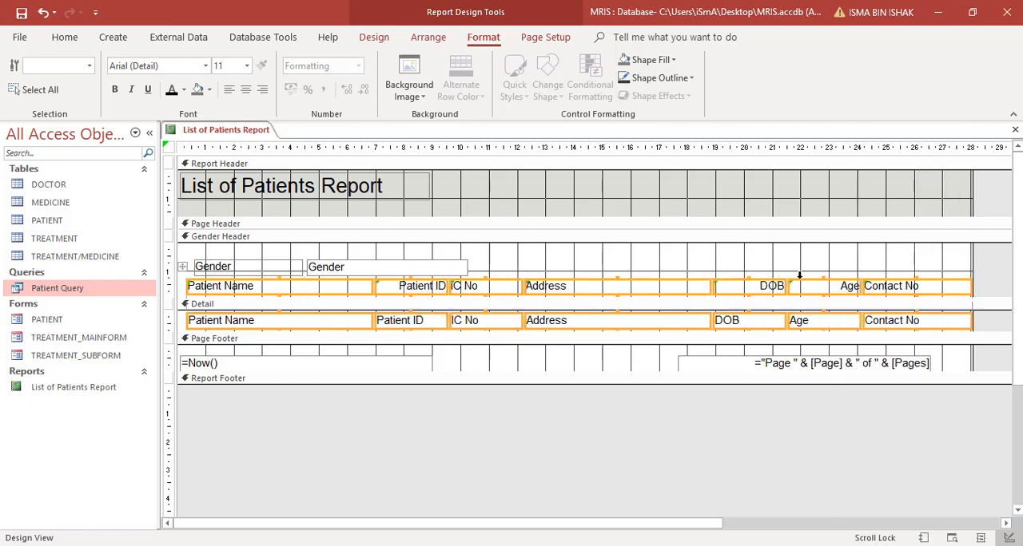
pyautogui.click(670, 258)
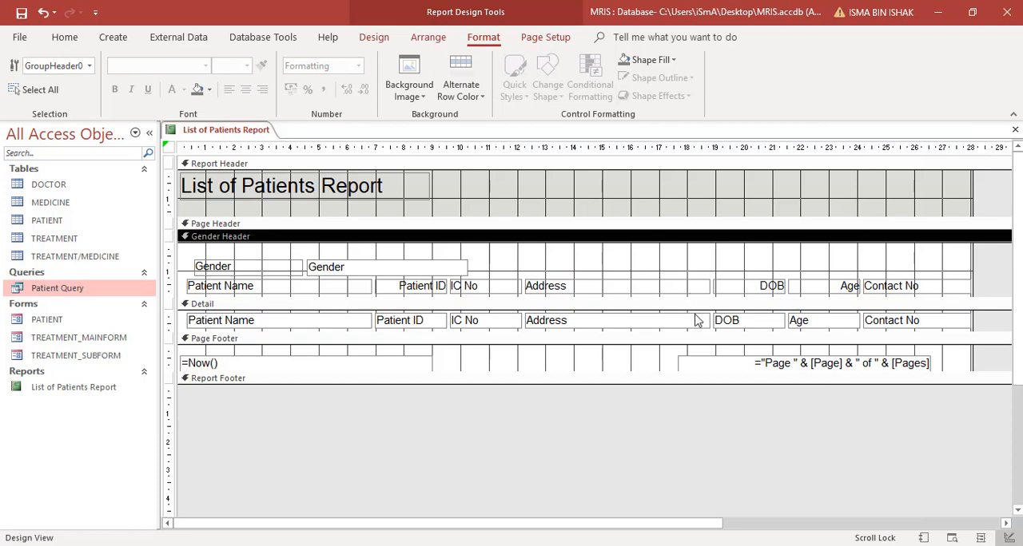
# - Widen the DOB column to about the 22.3 mark on the ruler and narrow the Age column to about 1.5 cm
pyautogui.click(759, 324)
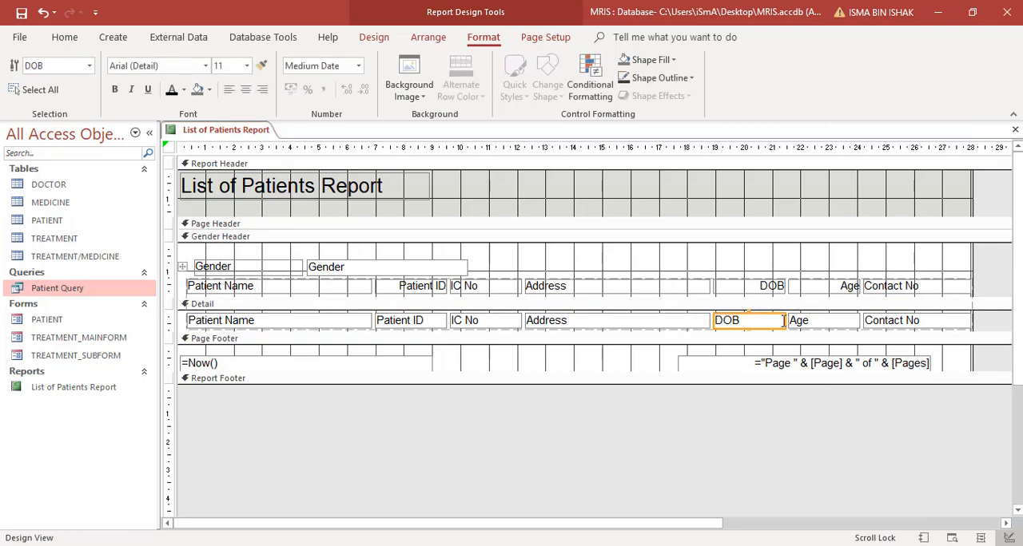
pyautogui.moveTo(783, 321); pyautogui.dragTo(809, 320)
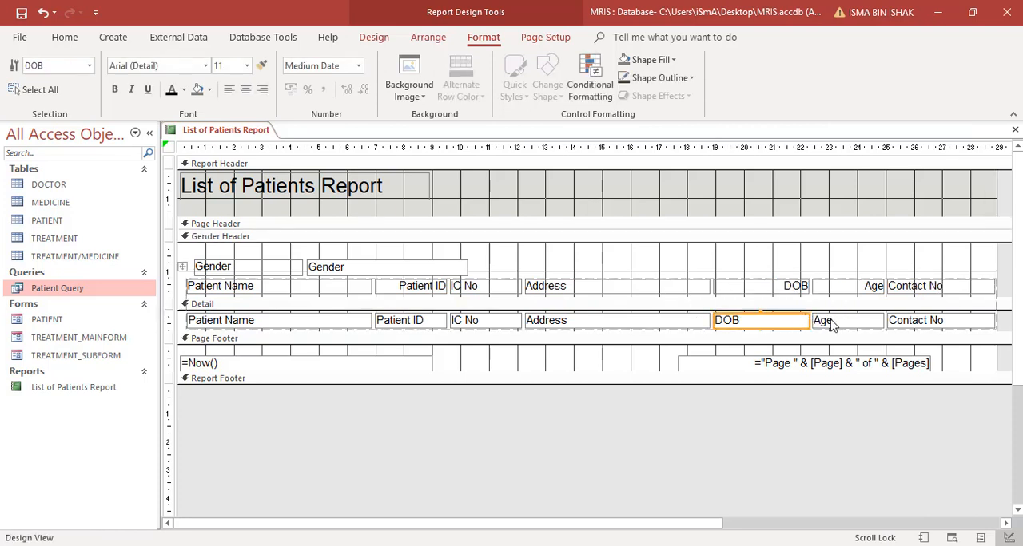
pyautogui.click(869, 320)
pyautogui.moveTo(882, 320); pyautogui.dragTo(851, 320)
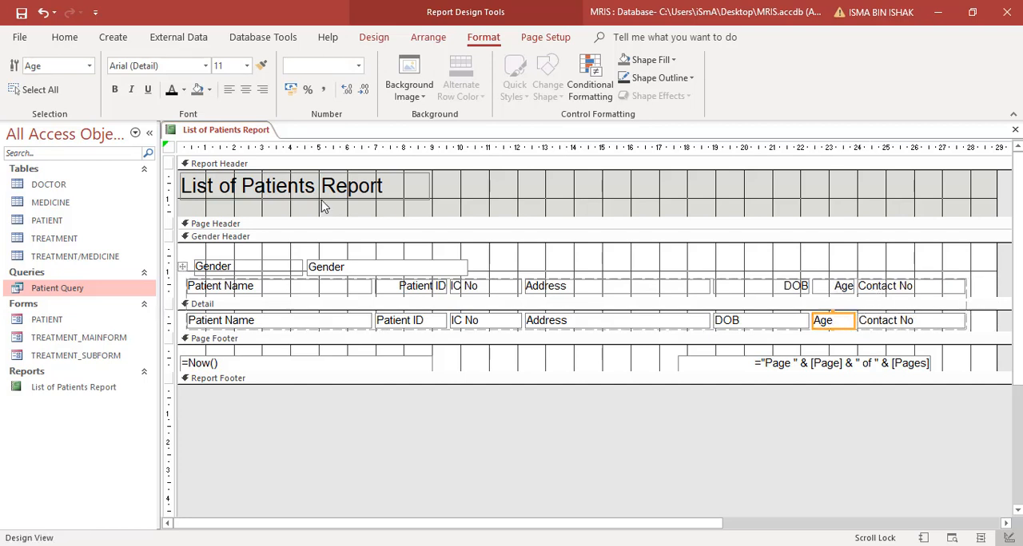
# - Display the report in Report View to check the DOB and Age columns
pyautogui.click(65, 37)
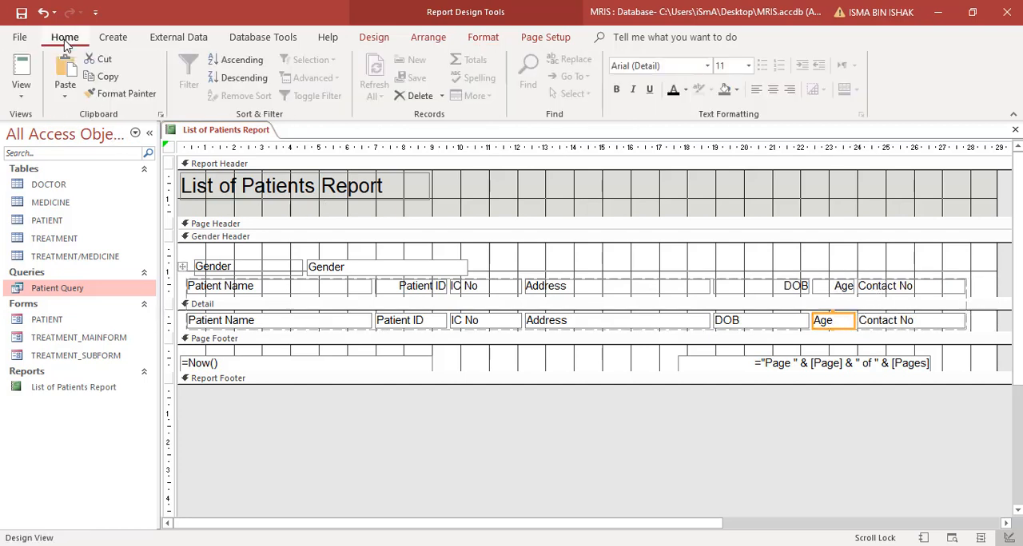
pyautogui.click(28, 96)
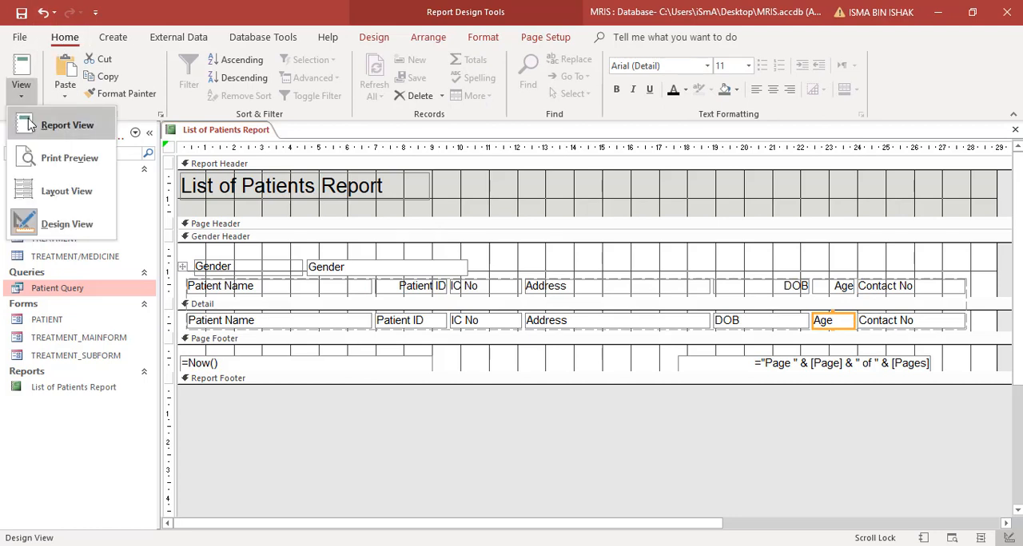
pyautogui.click(30, 125)
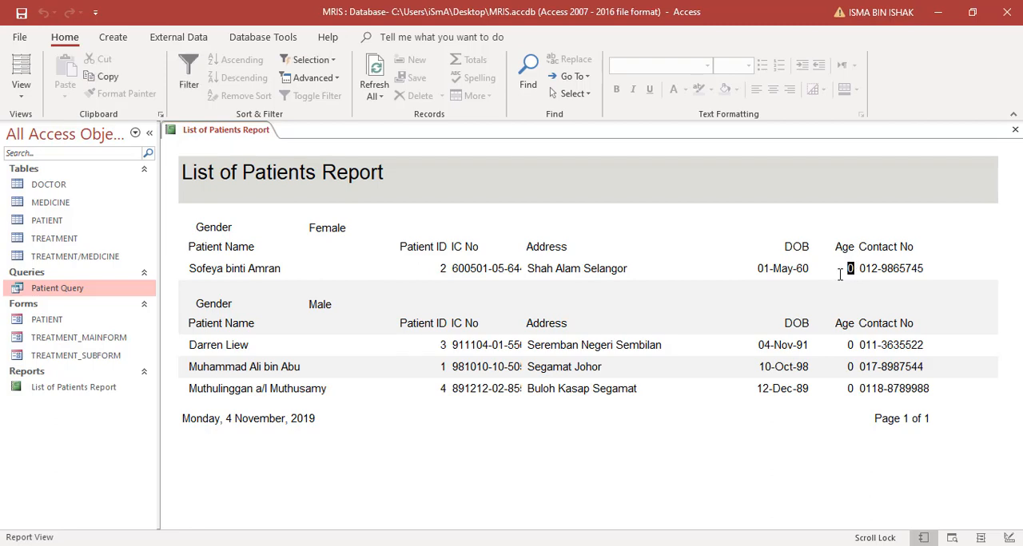
# - Return the report to Design View and collapse the Navigation Pane
pyautogui.click(21, 86)
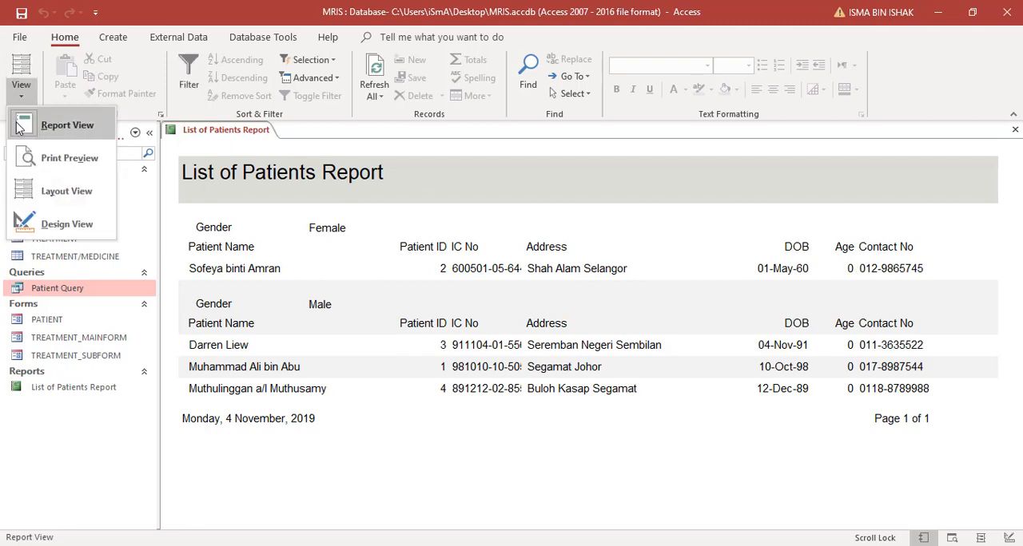
pyautogui.click(25, 223)
pyautogui.click(150, 133)
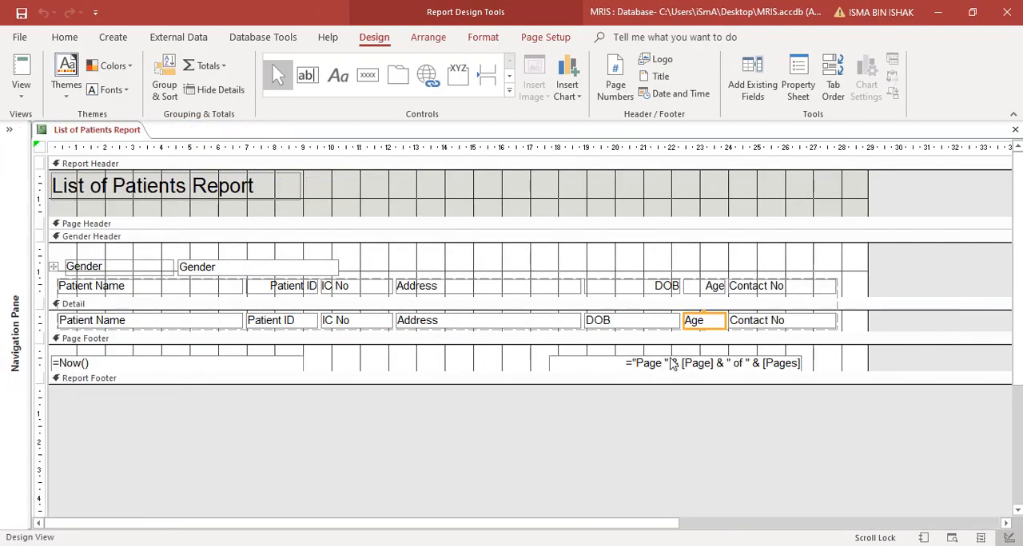
# - Open the properties of the Age text box in the Detail section and clear its Control Source
pyautogui.rightClick(720, 322)
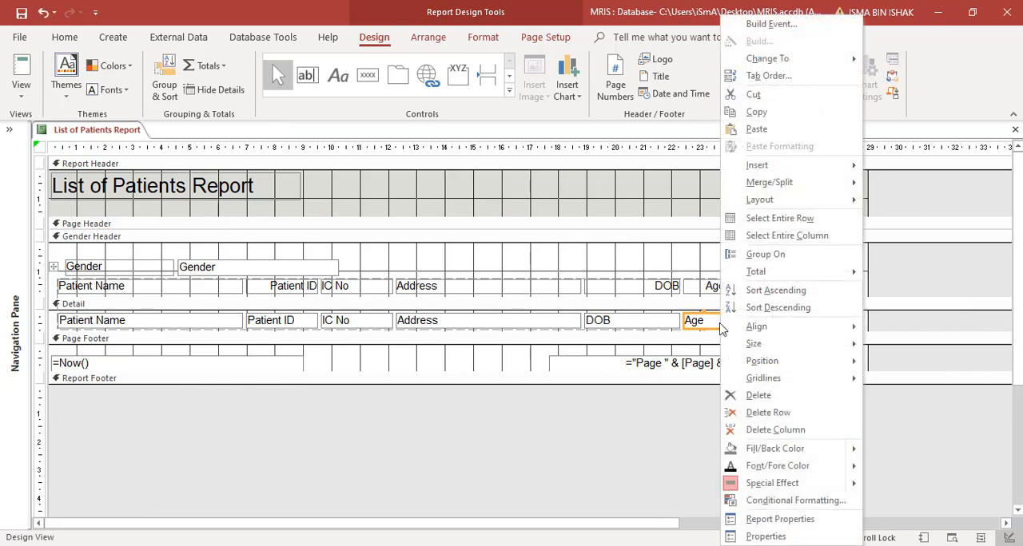
pyautogui.click(786, 537)
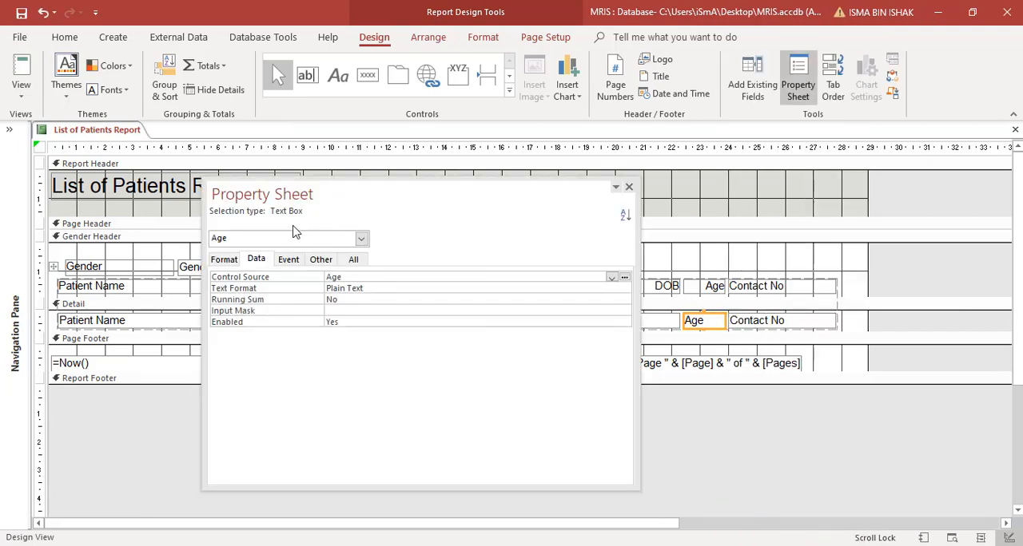
pyautogui.click(314, 277)
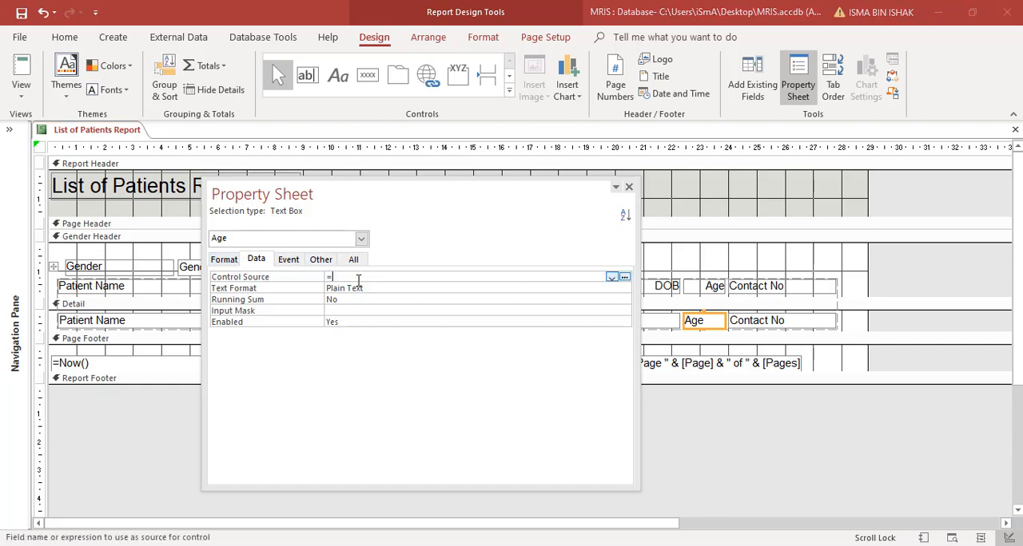
pyautogui.write('=Date')
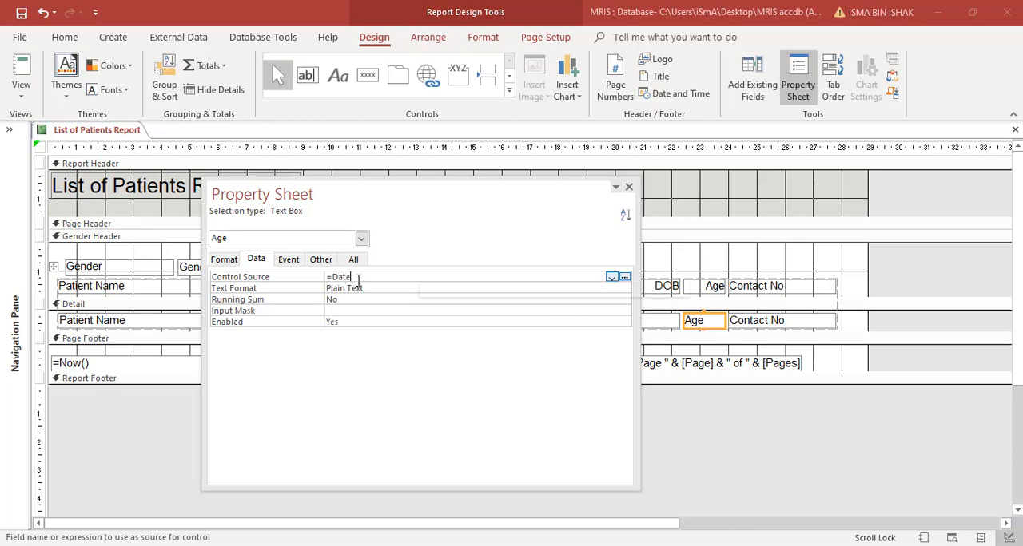
pyautogui.write('()')
pyautogui.press('BackSpace')
pyautogui.press('BackSpace')
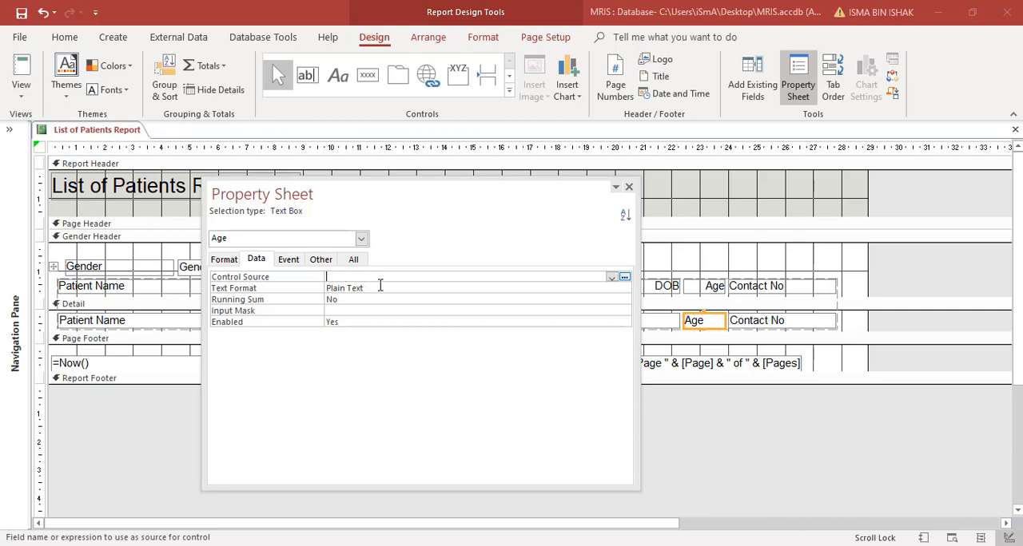
# - Build the Age text box's Control Source as =(Date()-[DOB])/365 in the Expression Builder
pyautogui.click(624, 278)
pyautogui.click(665, 158)
pyautogui.click(624, 278)
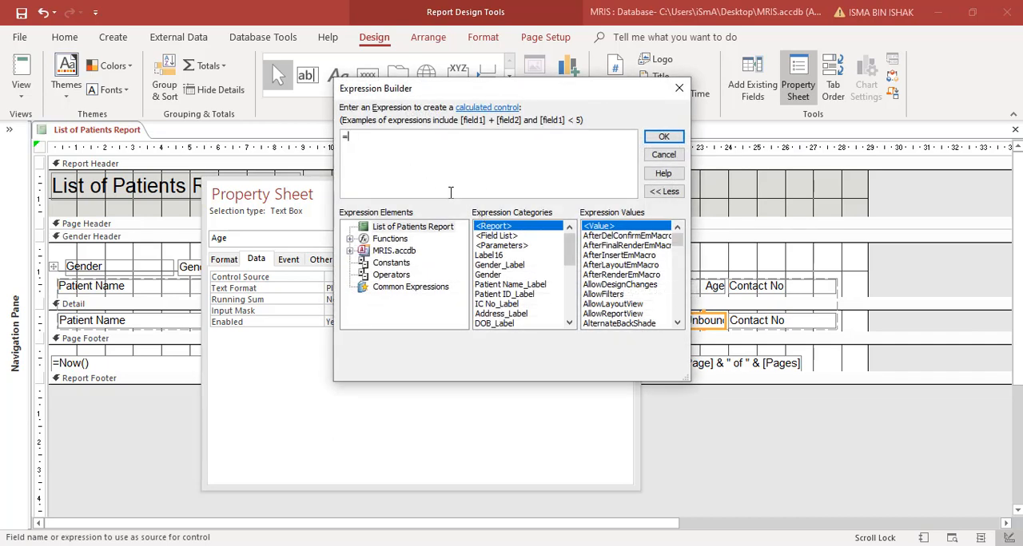
pyautogui.write('Date()-')
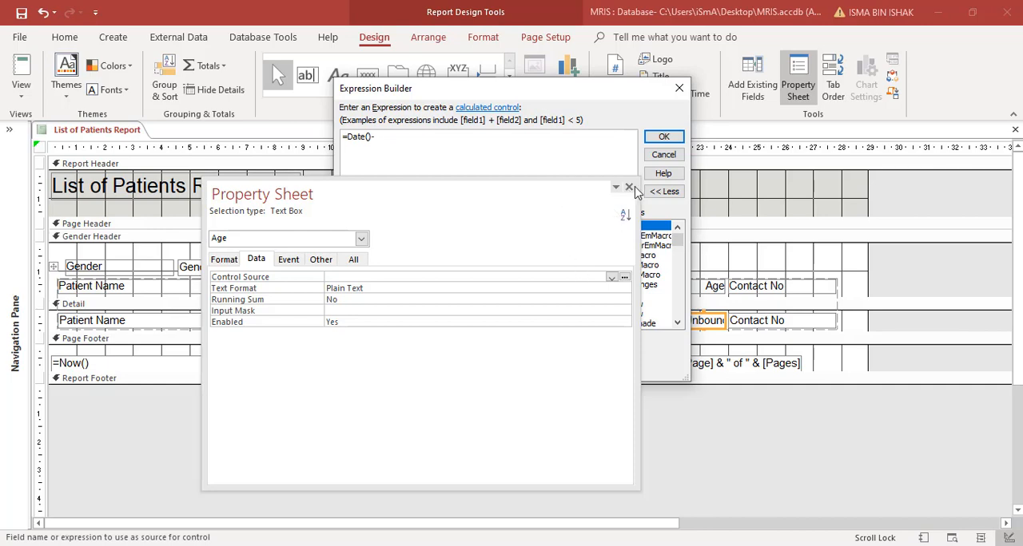
pyautogui.moveTo(567, 99); pyautogui.dragTo(891, 112)
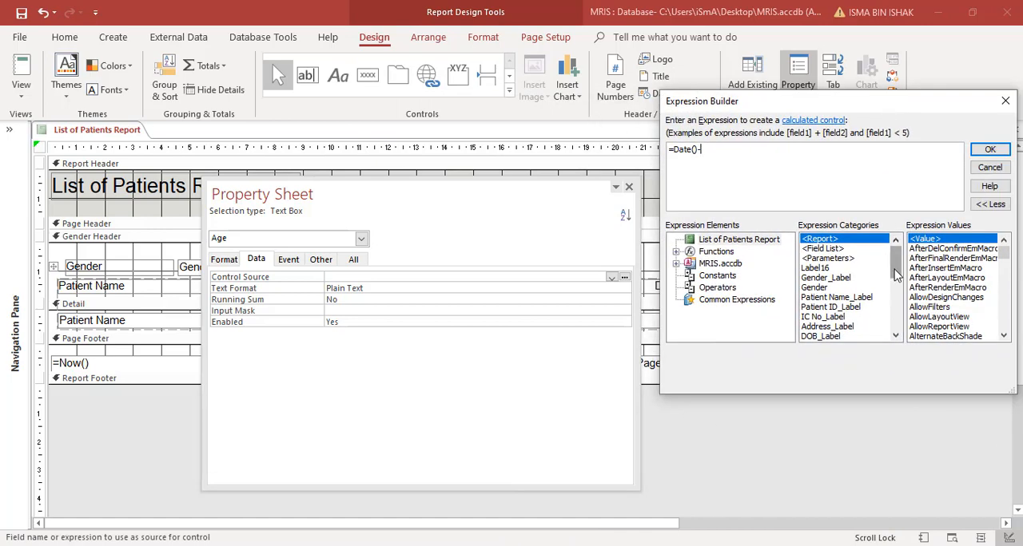
pyautogui.moveTo(895, 271); pyautogui.dragTo(895, 305)
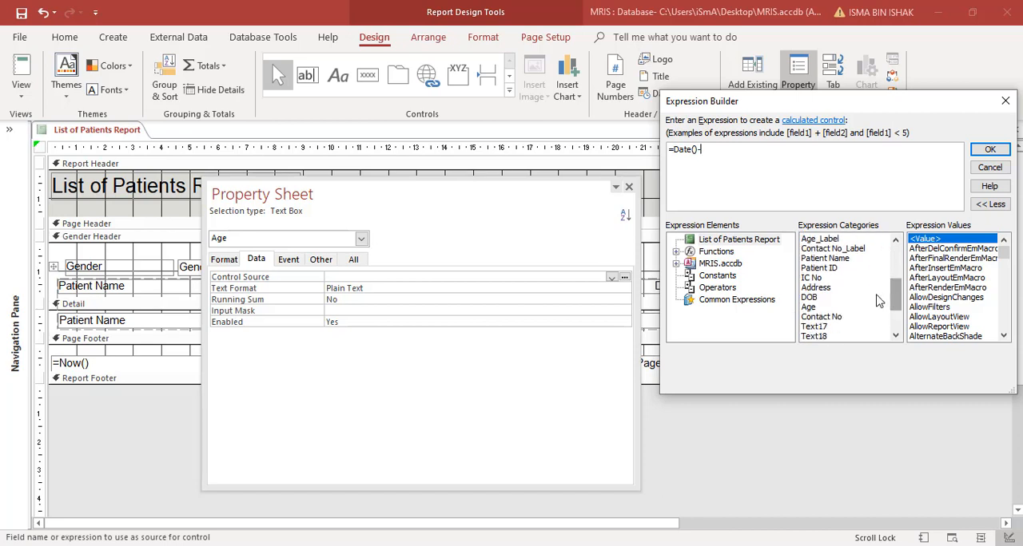
pyautogui.doubleClick(812, 298)
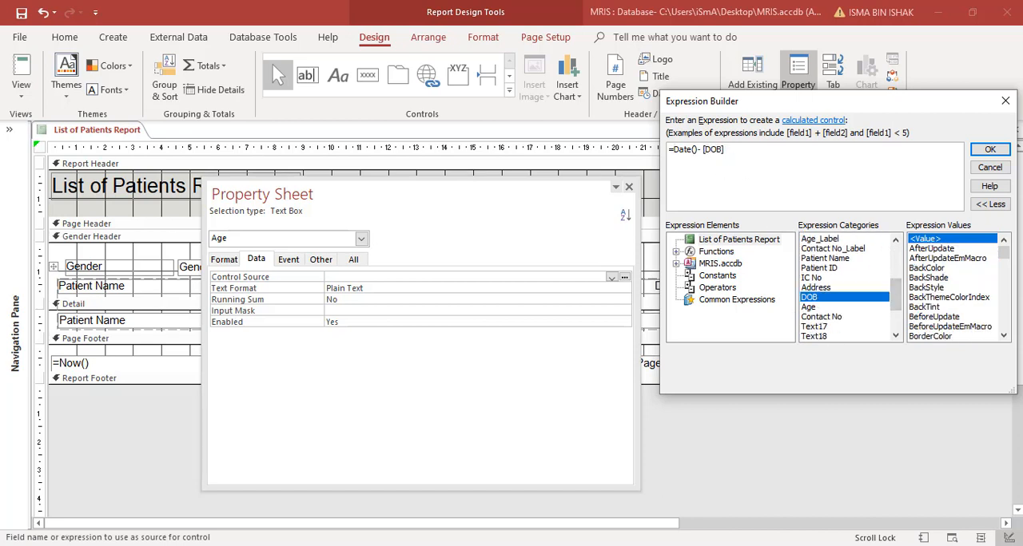
pyautogui.click(673, 149)
pyautogui.write('(')
pyautogui.click(990, 149)
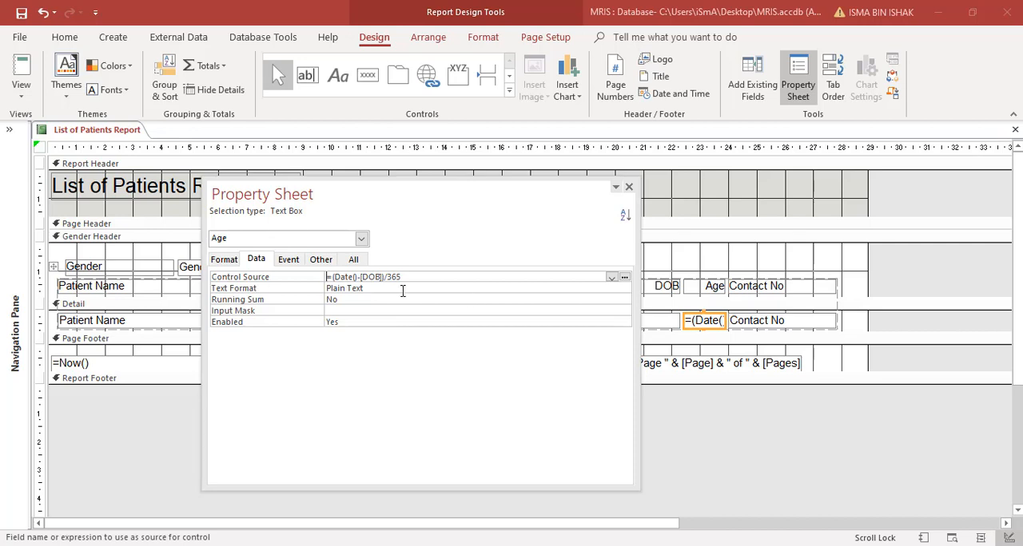
# - Set the Age text box's Format to Standard with 0 decimal places
pyautogui.click(238, 261)
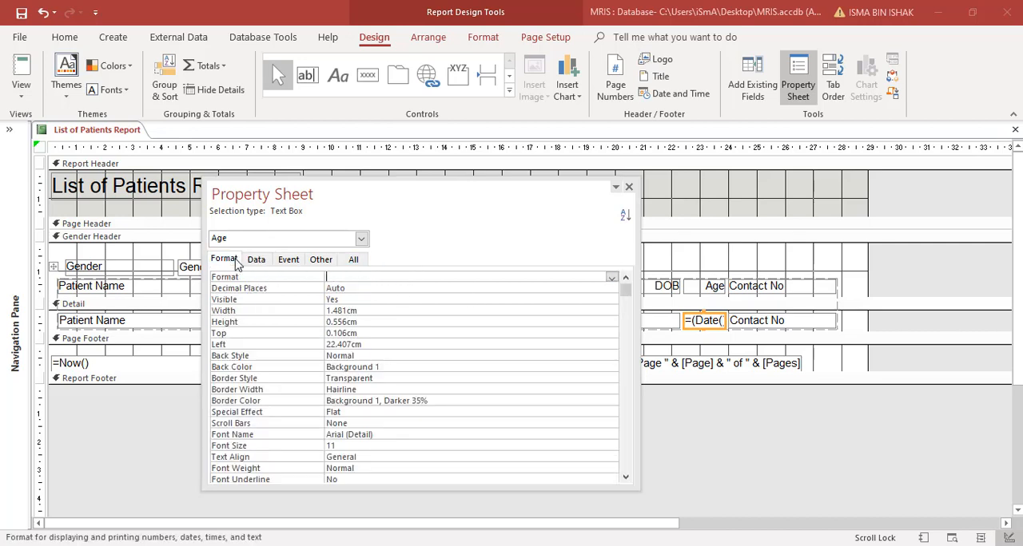
pyautogui.click(612, 278)
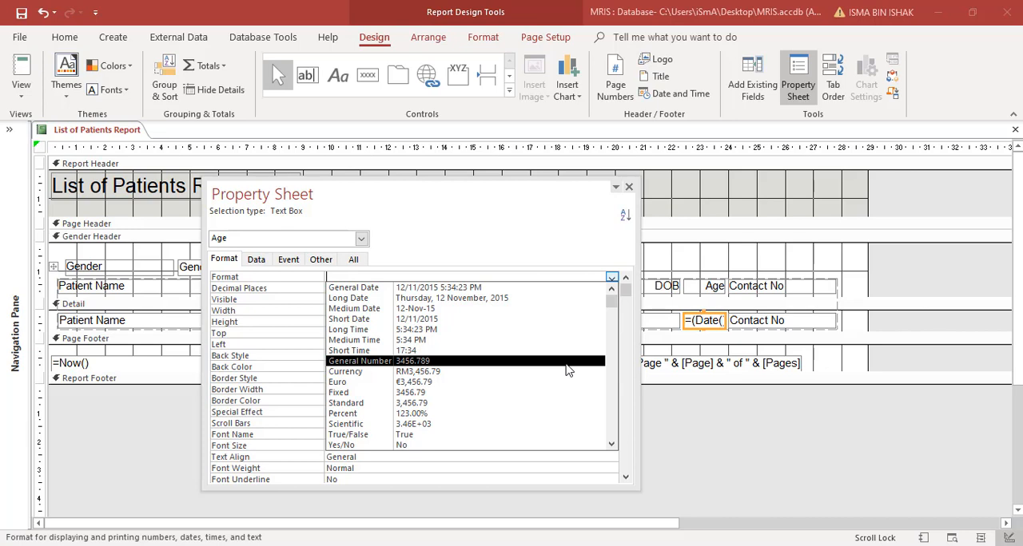
pyautogui.click(562, 403)
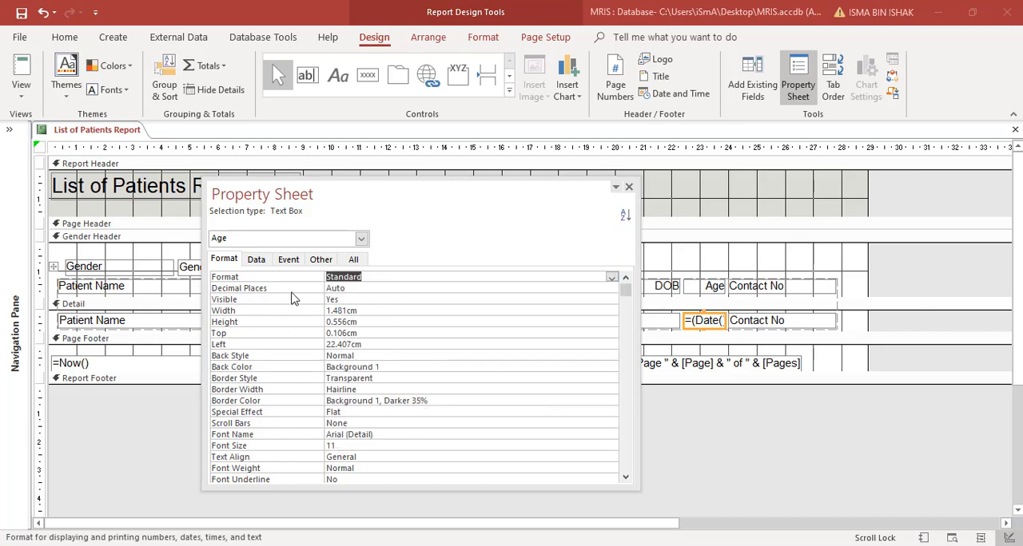
pyautogui.click(356, 289)
pyautogui.click(612, 290)
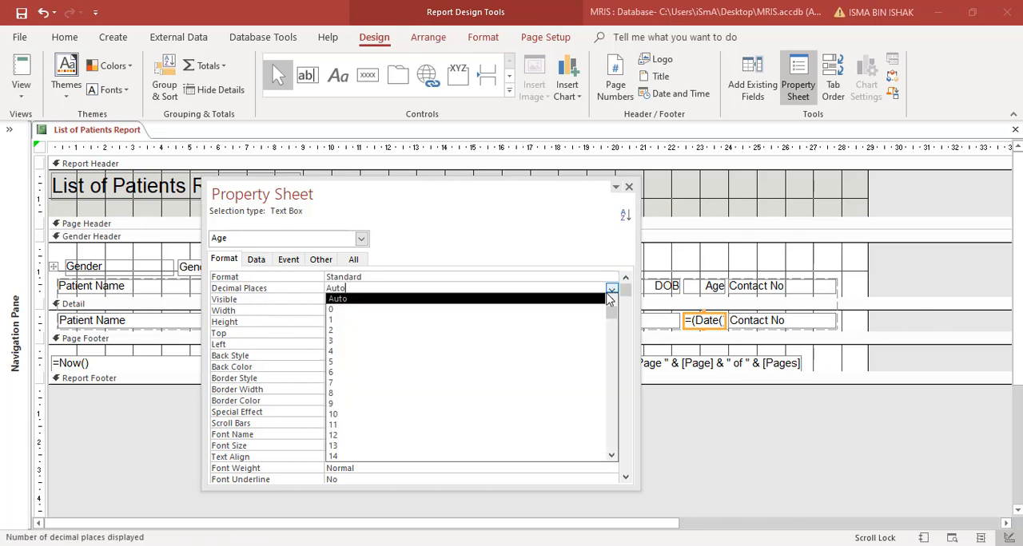
pyautogui.click(564, 310)
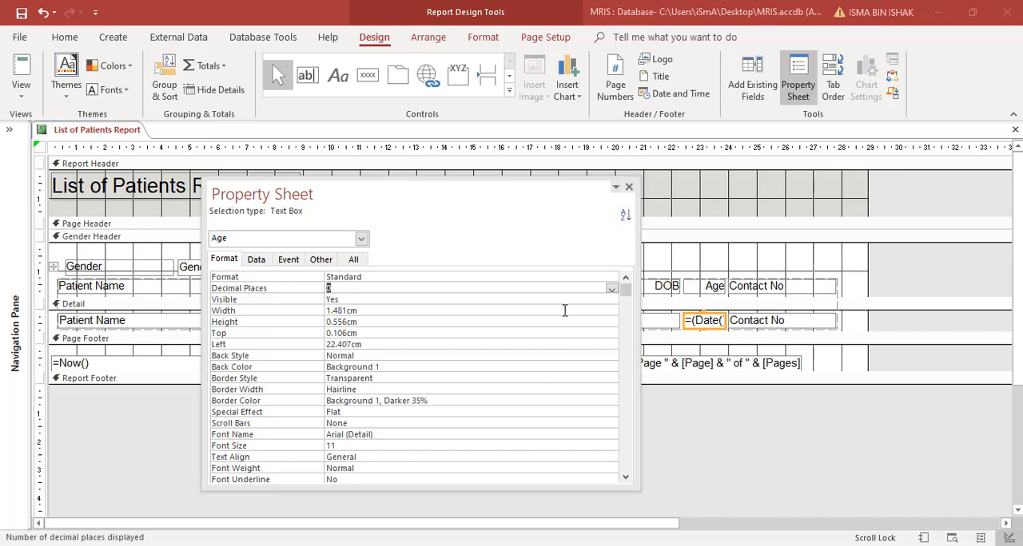
# - Close the Age text box's properties and show the report in Report View to check the calculated ages
pyautogui.click(627, 188)
pyautogui.click(22, 94)
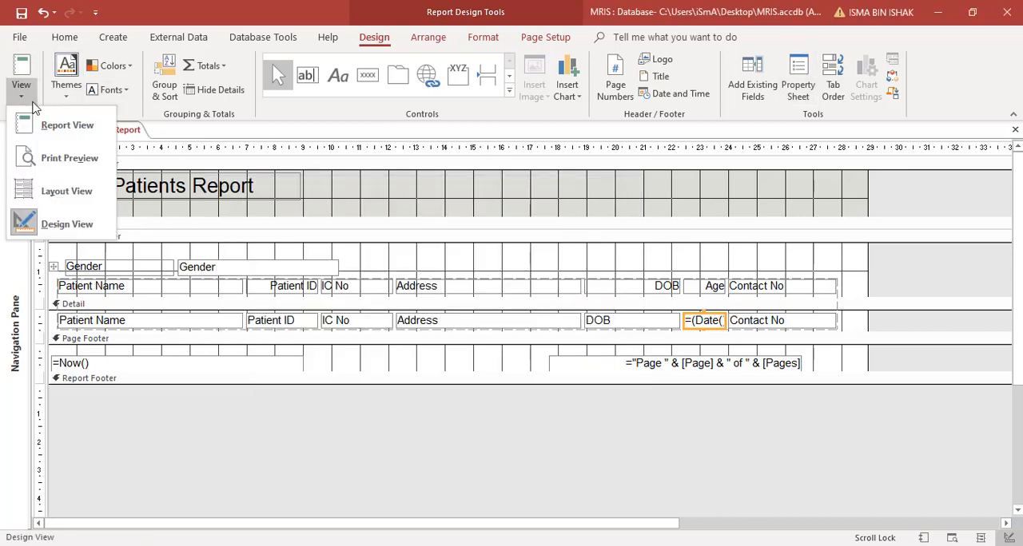
pyautogui.click(32, 128)
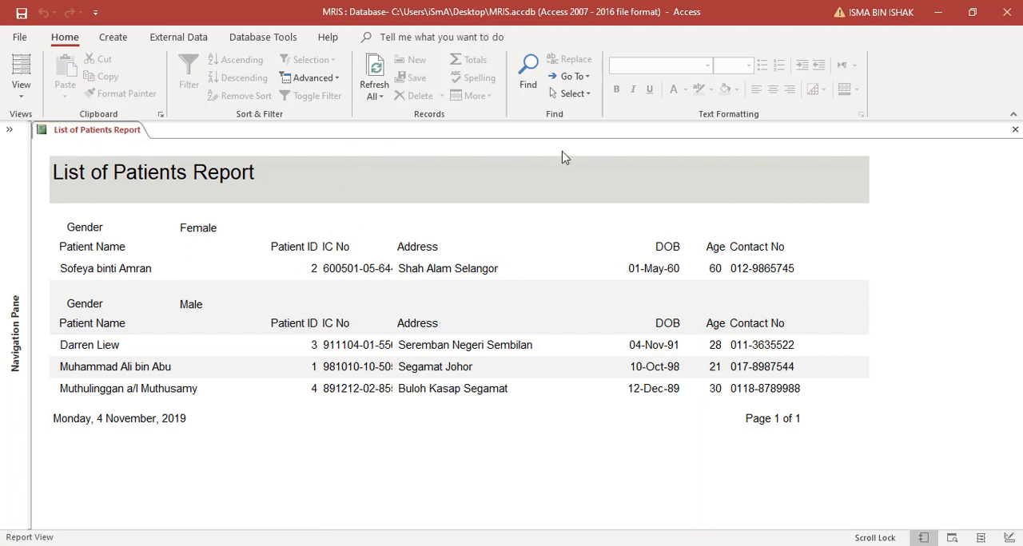
# - Examine both pages of the report in Print Preview at full-page and 100% zoom, and close the preview
pyautogui.click(20, 90)
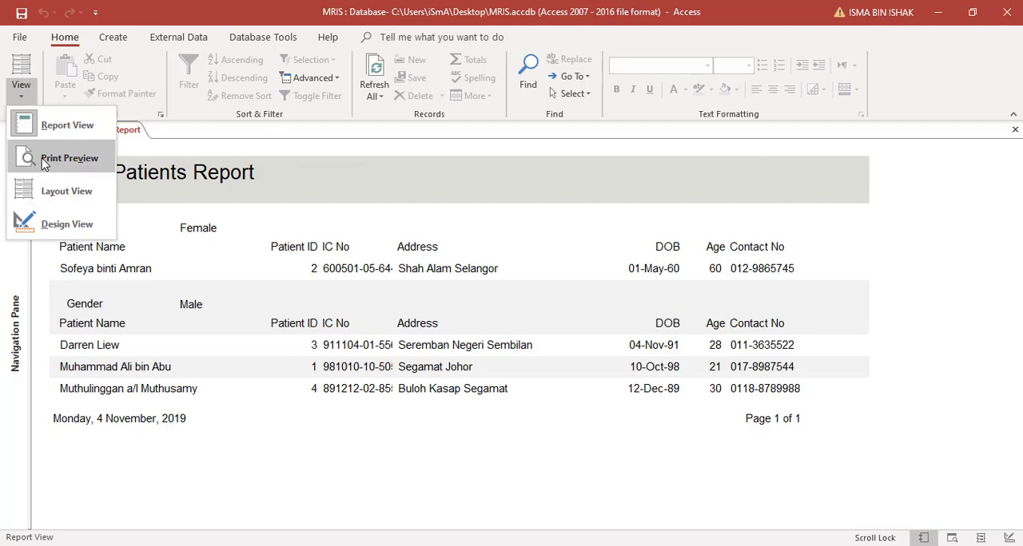
pyautogui.click(45, 160)
pyautogui.click(603, 221)
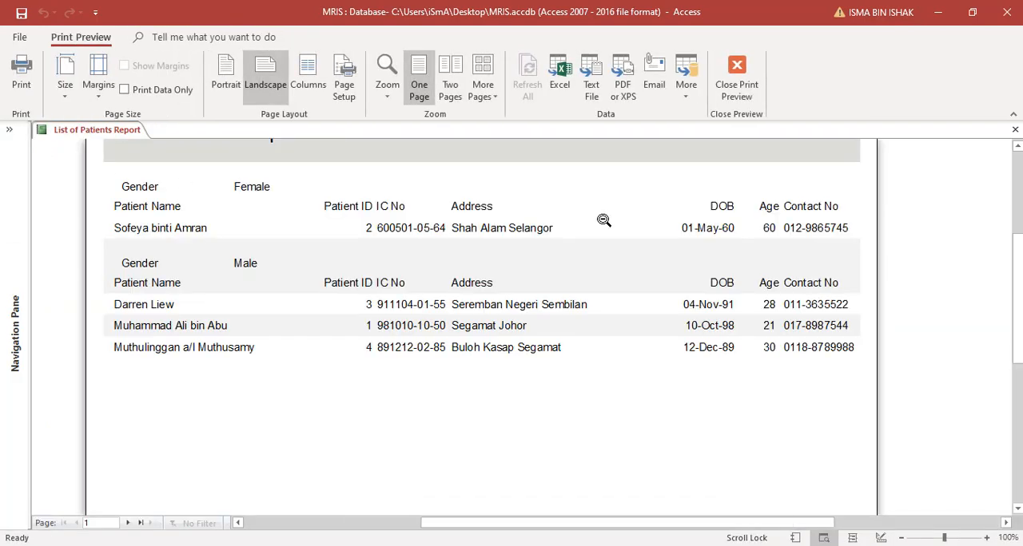
pyautogui.click(605, 219)
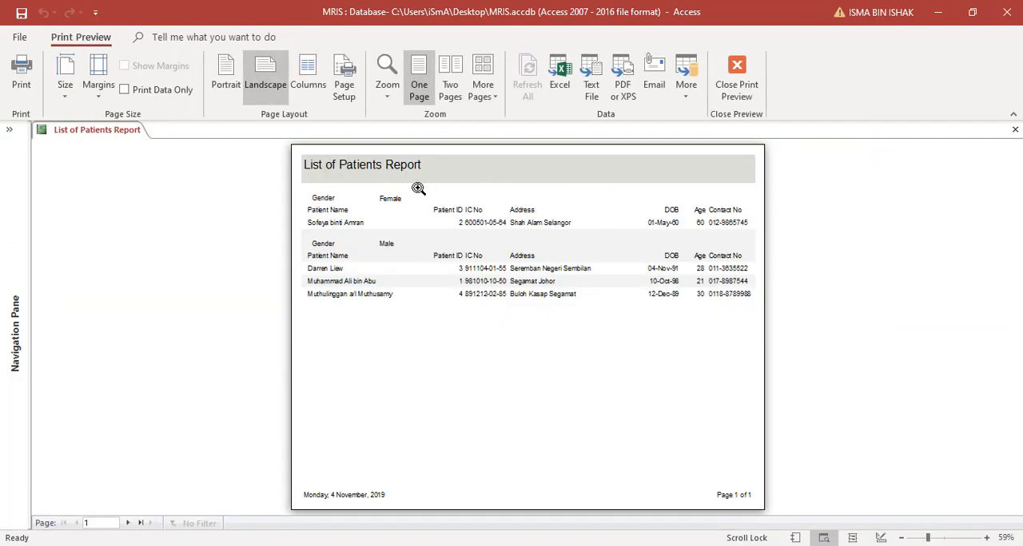
pyautogui.click(474, 189)
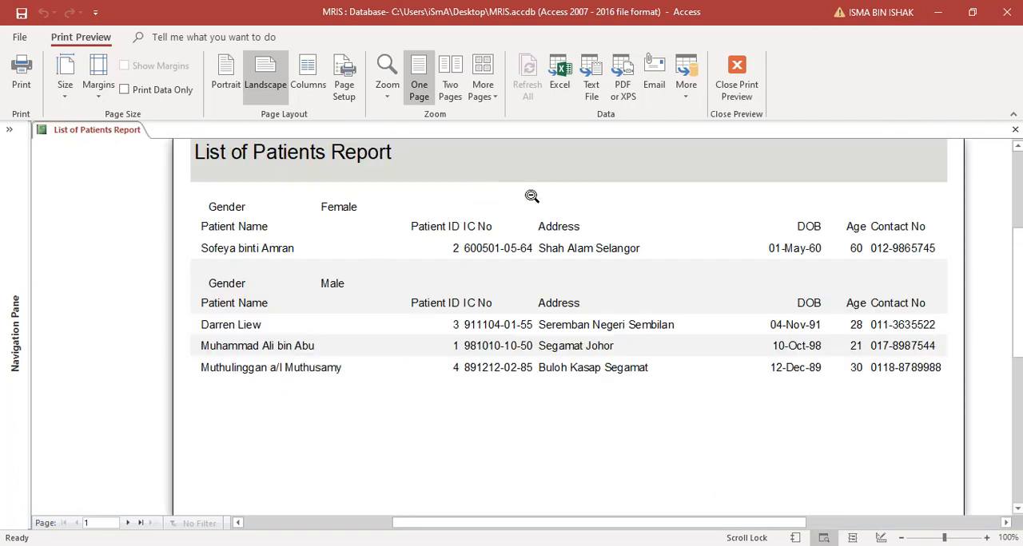
pyautogui.click(533, 196)
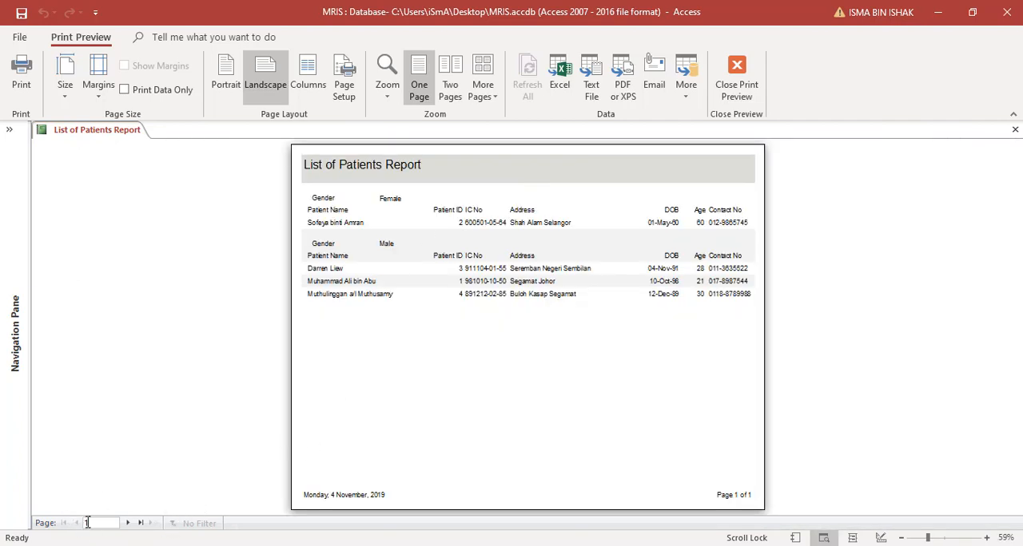
pyautogui.click(127, 523)
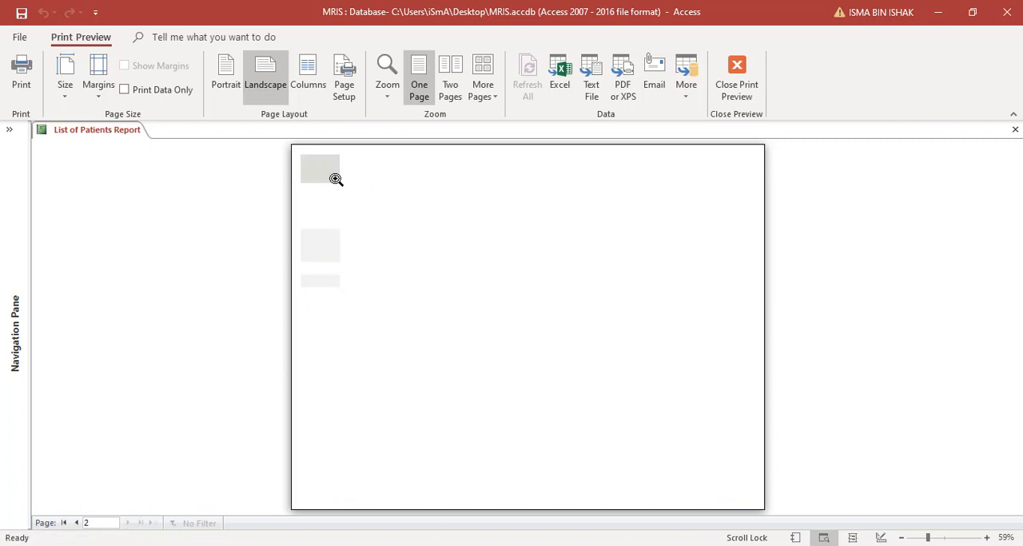
pyautogui.click(76, 523)
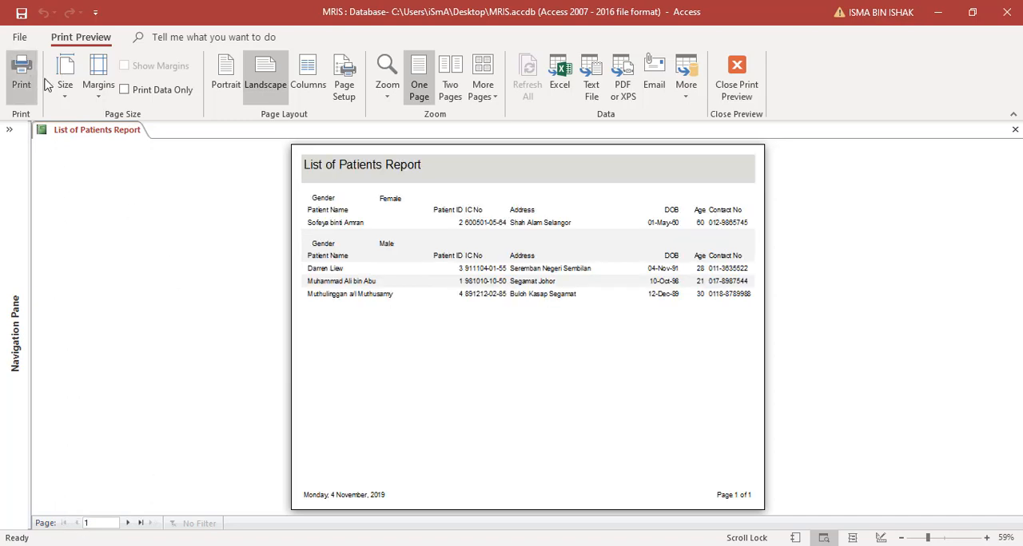
pyautogui.click(736, 80)
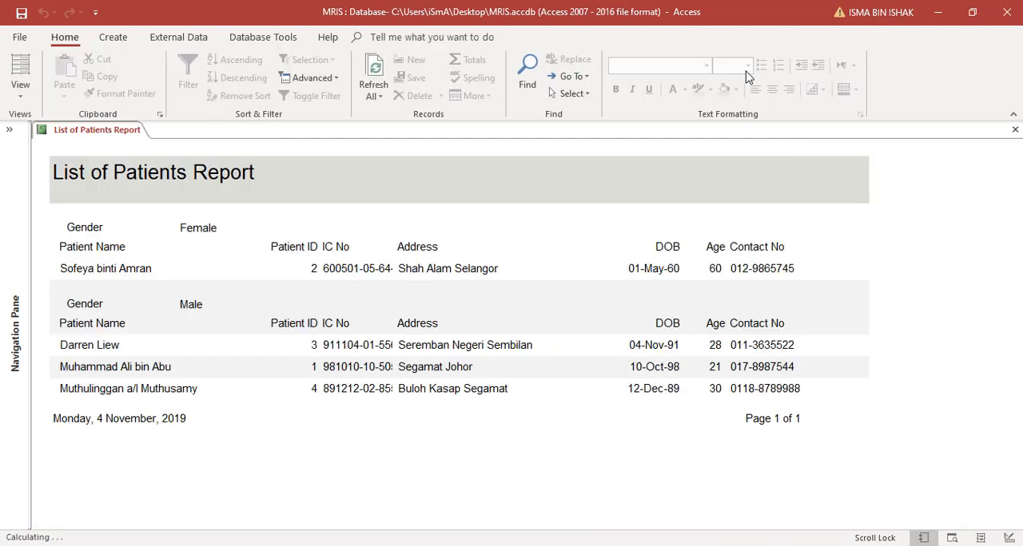
# - Return the report to Design View and narrow its width to about 28 cm
pyautogui.click(22, 91)
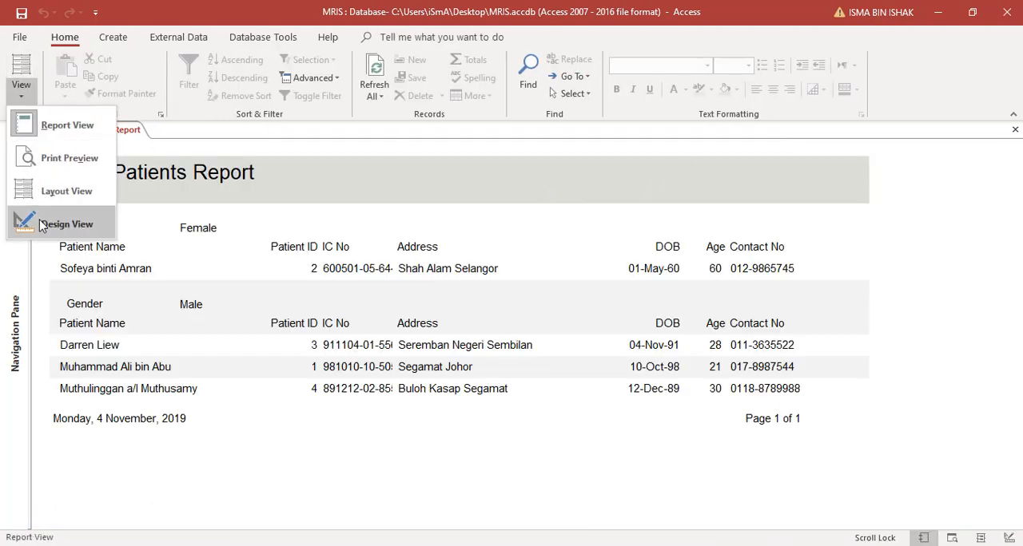
pyautogui.click(63, 224)
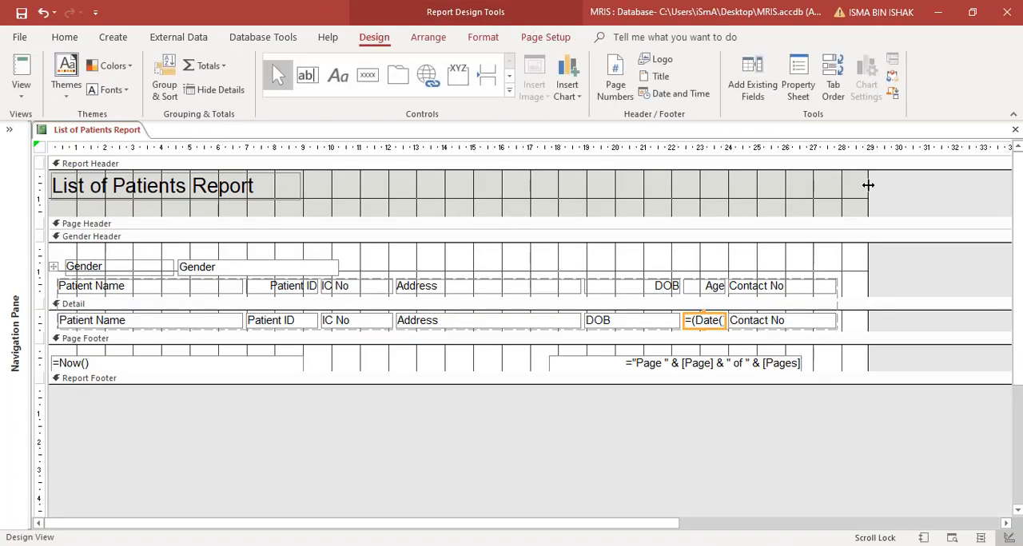
pyautogui.moveTo(868, 184); pyautogui.dragTo(841, 189)
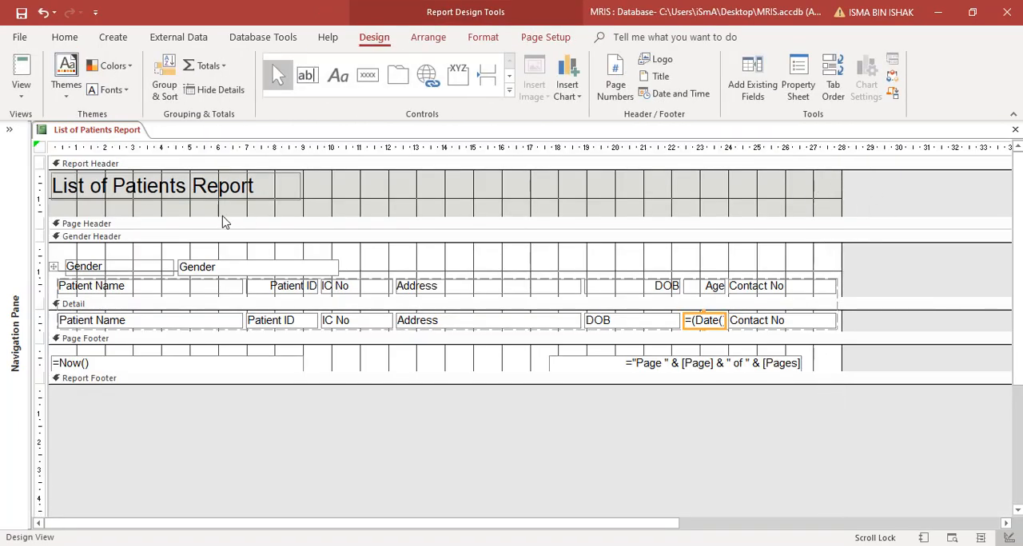
# - Select the whole report and apply Remove Extra Report Space from its error-checking options
pyautogui.click(37, 148)
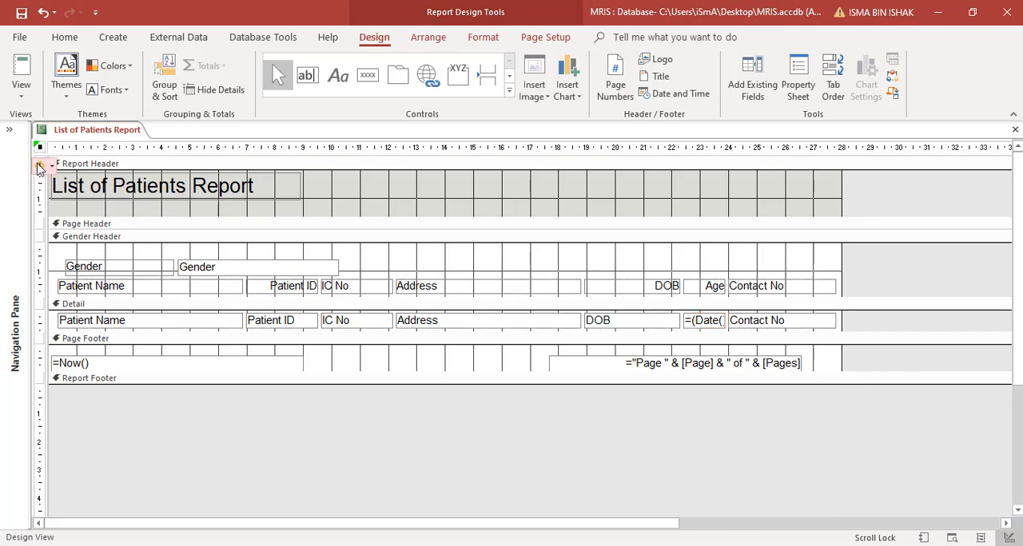
pyautogui.click(50, 166)
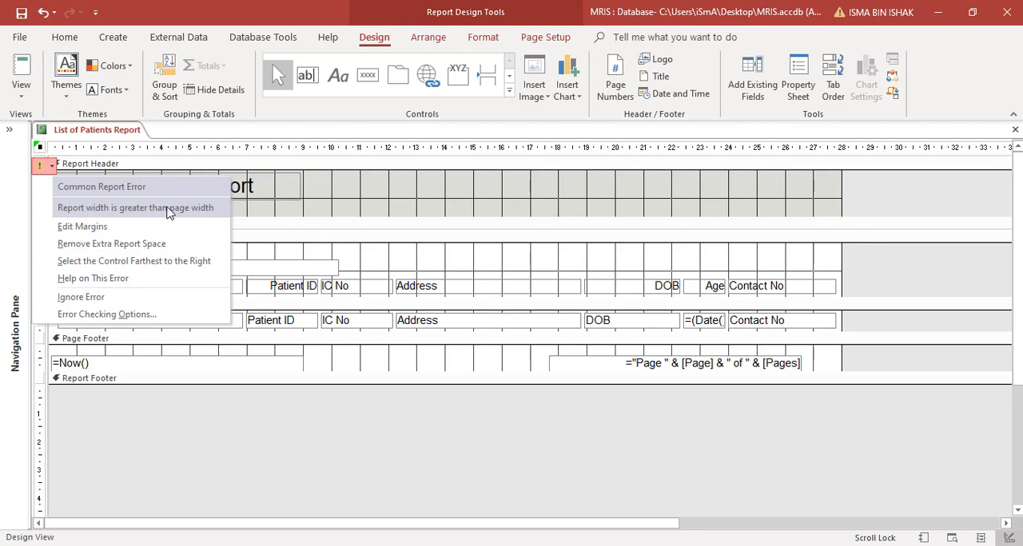
pyautogui.click(102, 243)
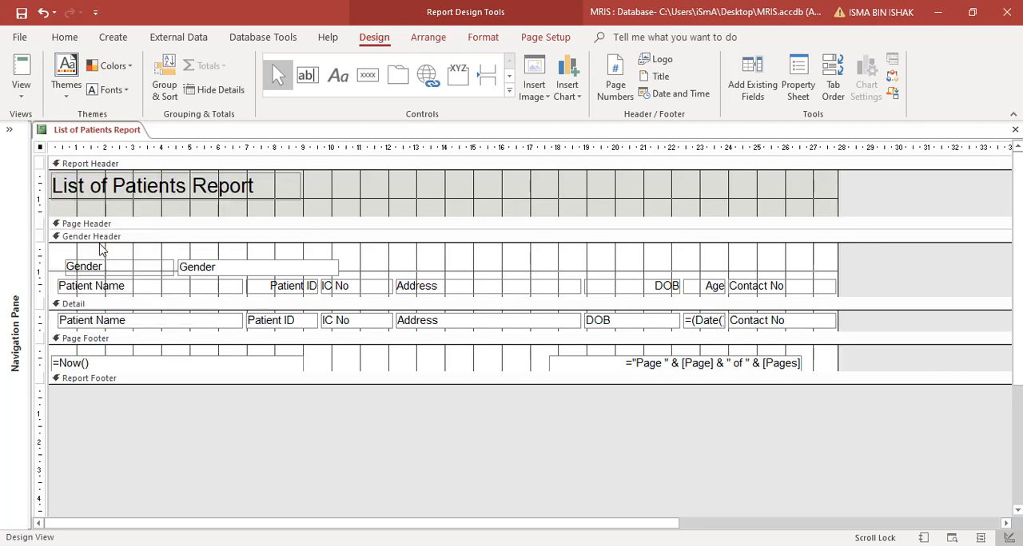
# - Check both pages of the report in Print Preview for page overflow and return to Design View
pyautogui.click(21, 90)
pyautogui.click(40, 164)
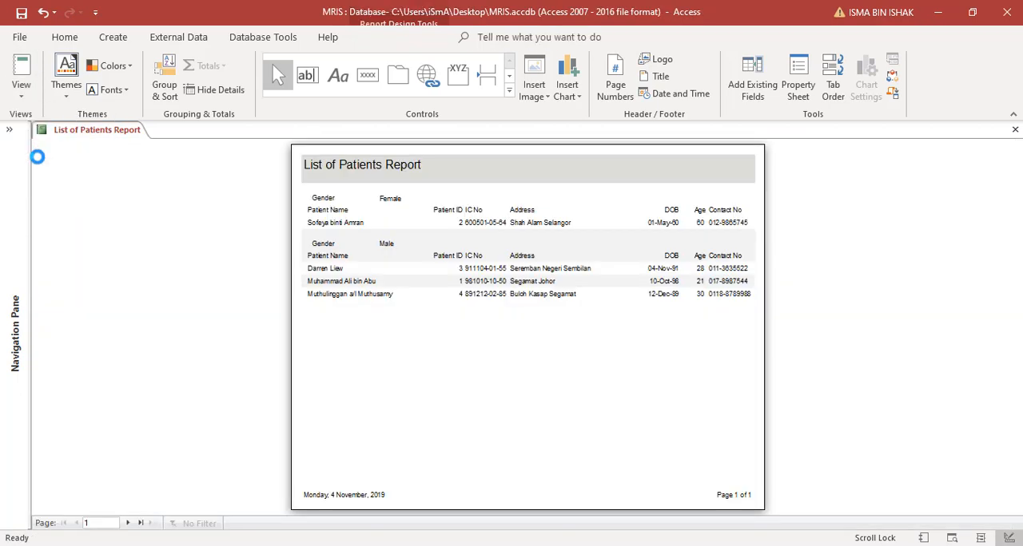
pyautogui.click(127, 523)
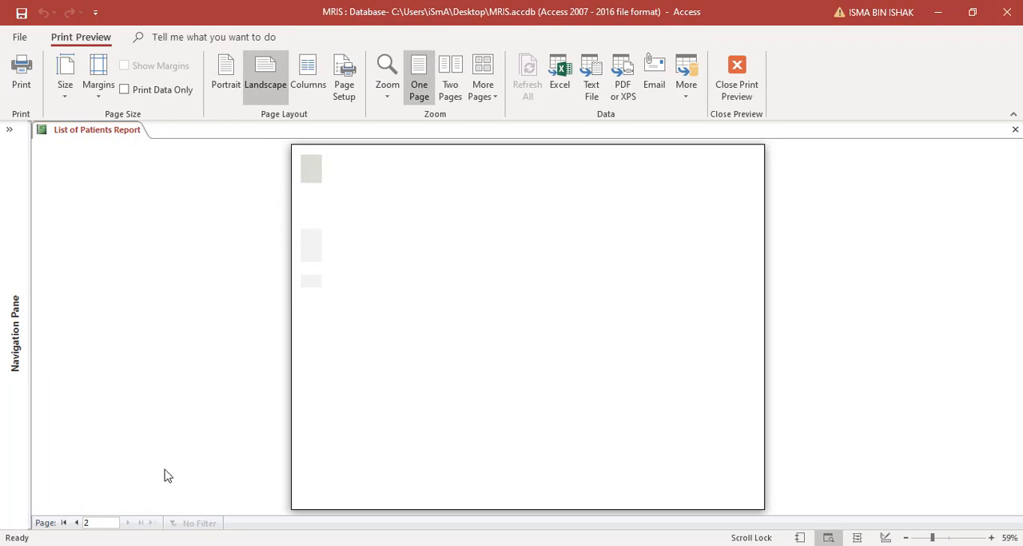
pyautogui.click(80, 523)
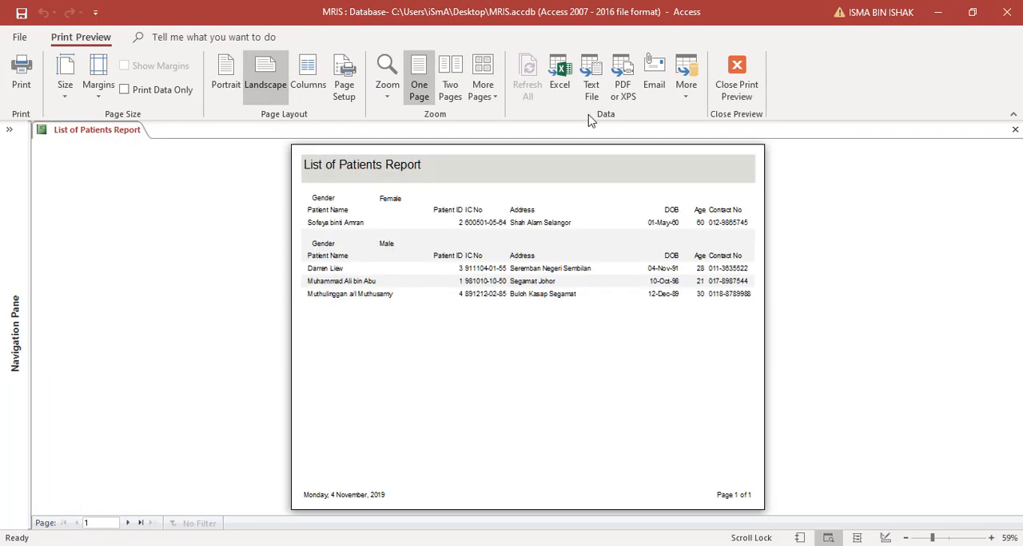
pyautogui.click(740, 83)
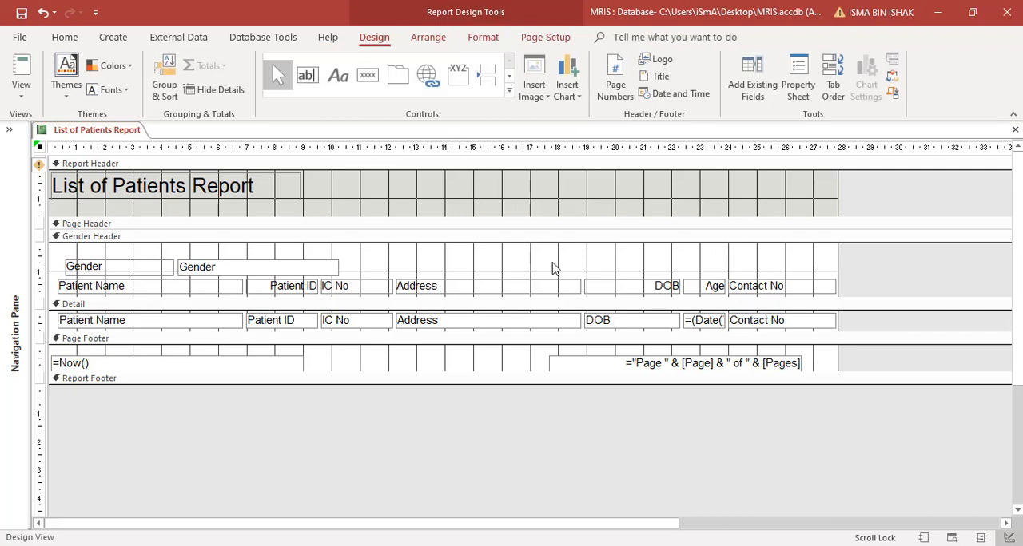
# - Narrow the Contact No column so that it ends at about the 27 cm mark
pyautogui.click(845, 270)
pyautogui.moveTo(844, 273); pyautogui.dragTo(812, 318)
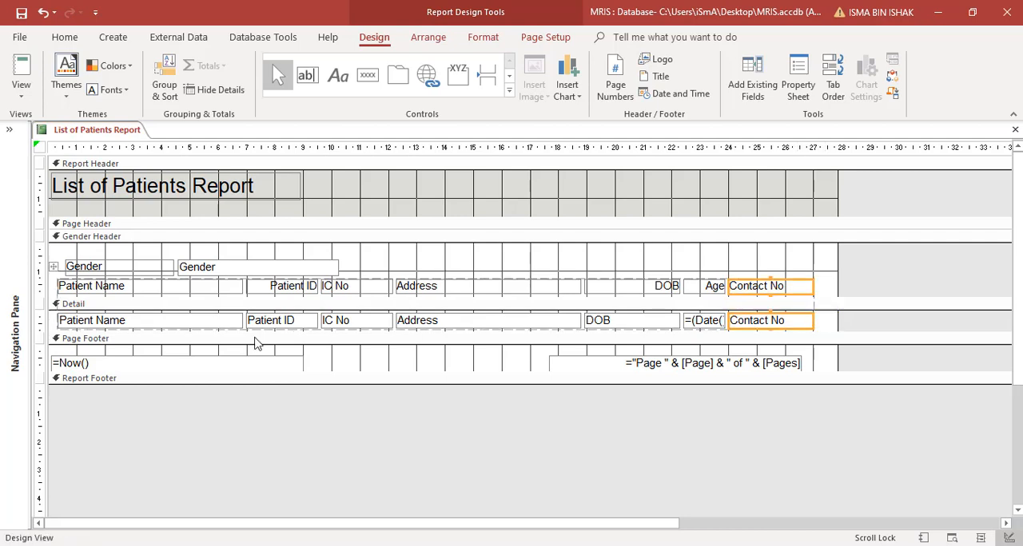
pyautogui.click(506, 325)
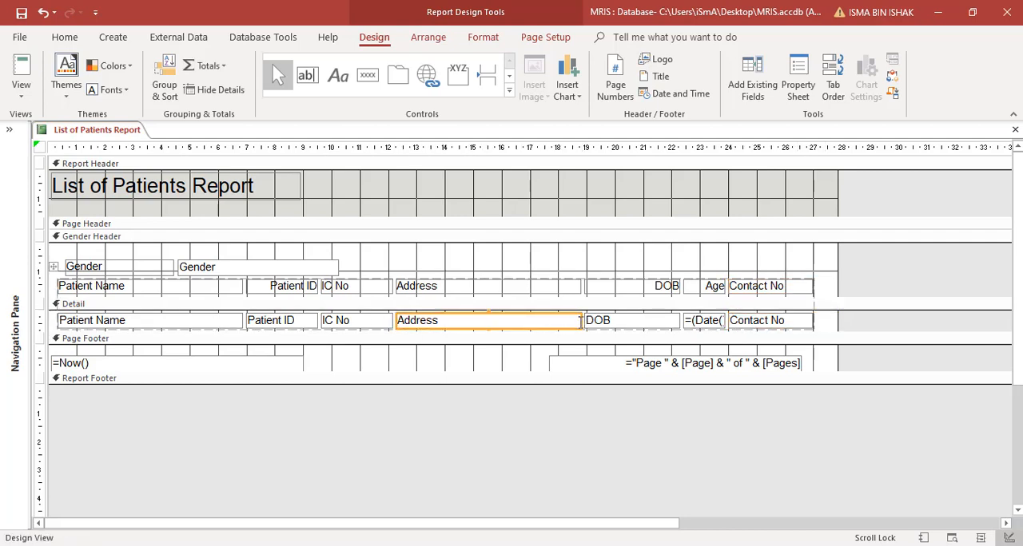
pyautogui.click(581, 322)
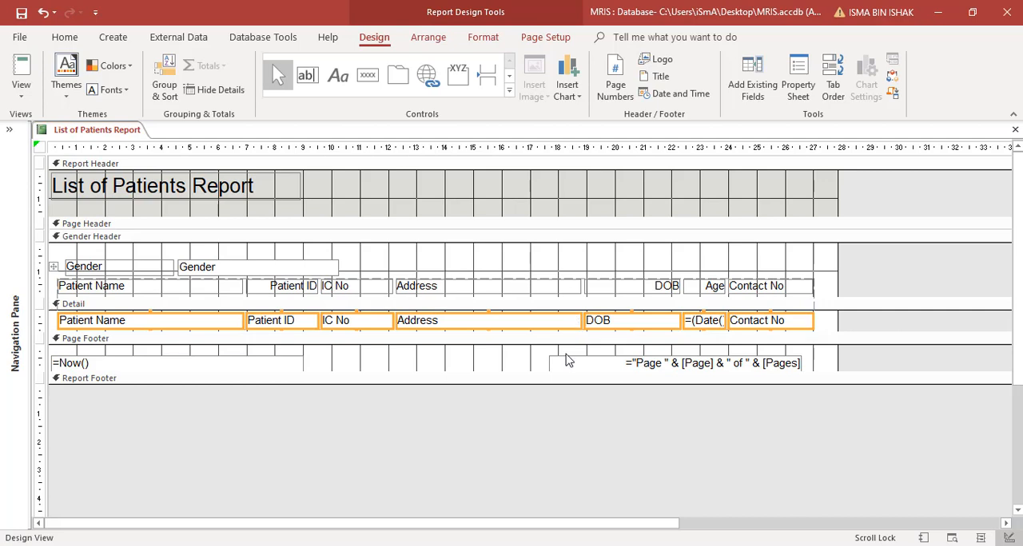
pyautogui.moveTo(564, 334); pyautogui.dragTo(565, 346)
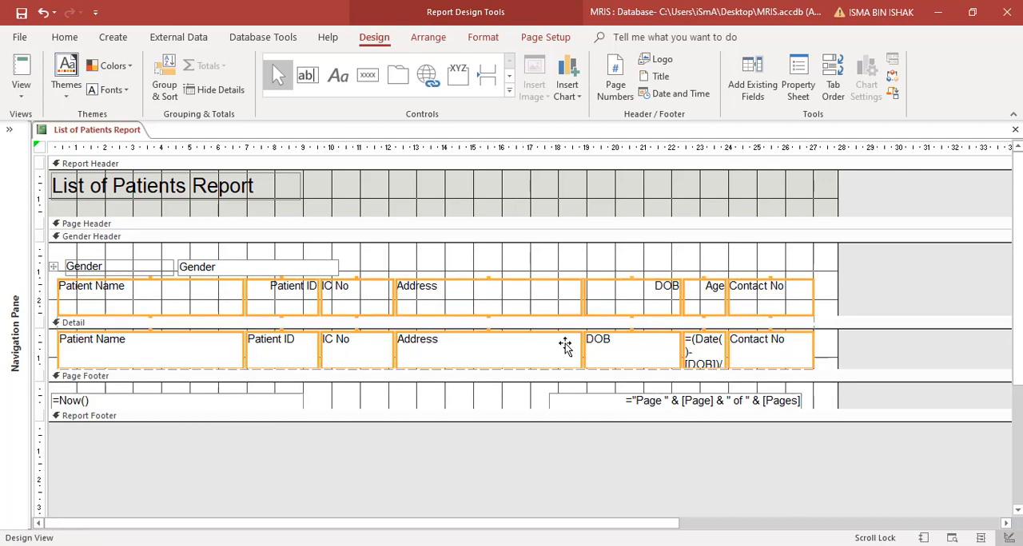
pyautogui.hotkey('ctrl', 'z')
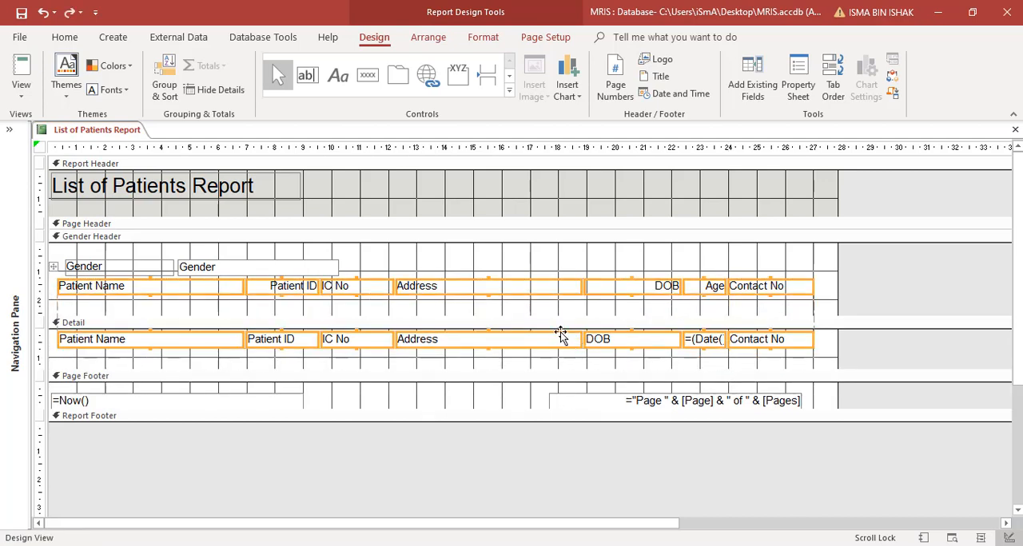
pyautogui.click(560, 314)
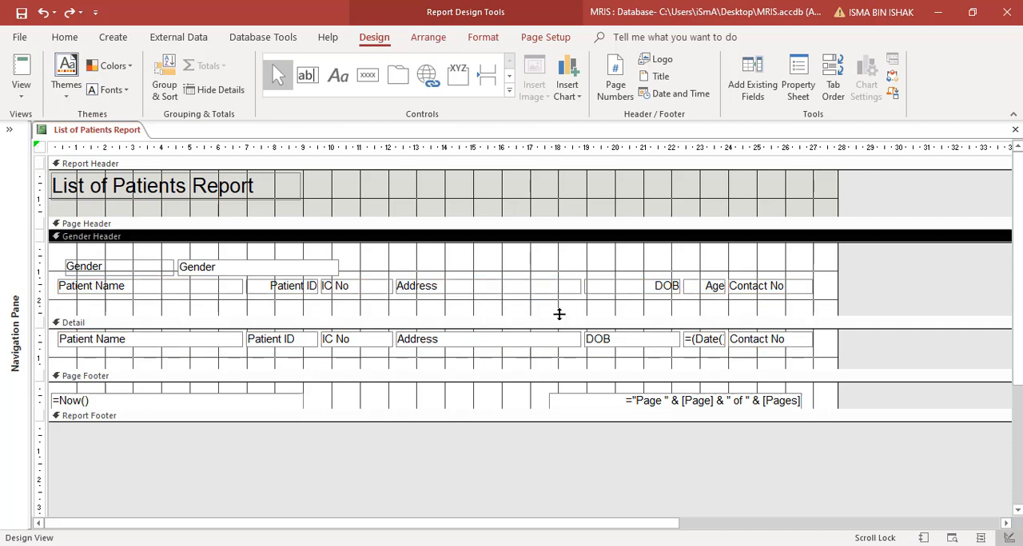
pyautogui.moveTo(556, 317); pyautogui.dragTo(561, 296)
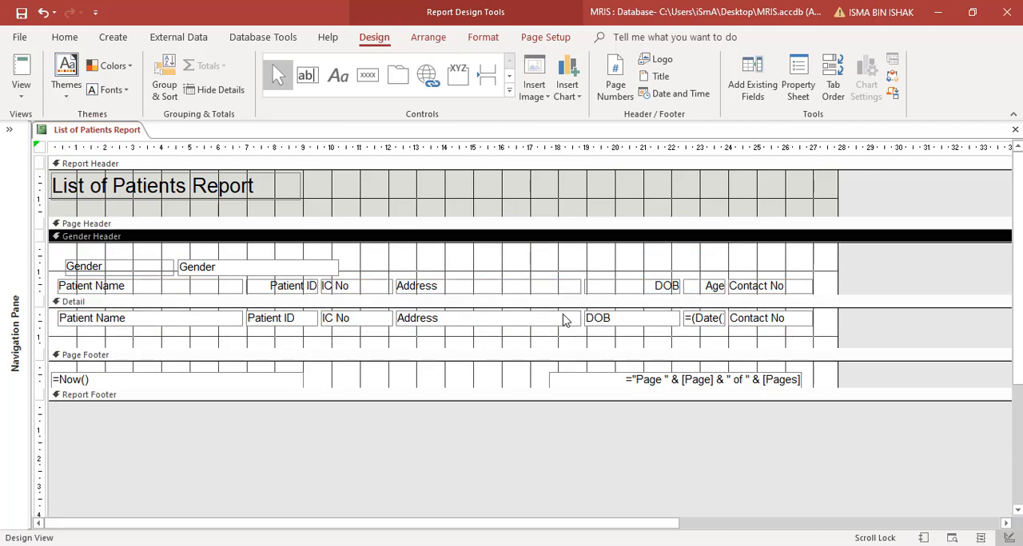
# - Narrow the Address and DOB columns to end near the 18.3 cm and 21.2 cm marks, and shrink the Detail section to its row's height
pyautogui.click(569, 318)
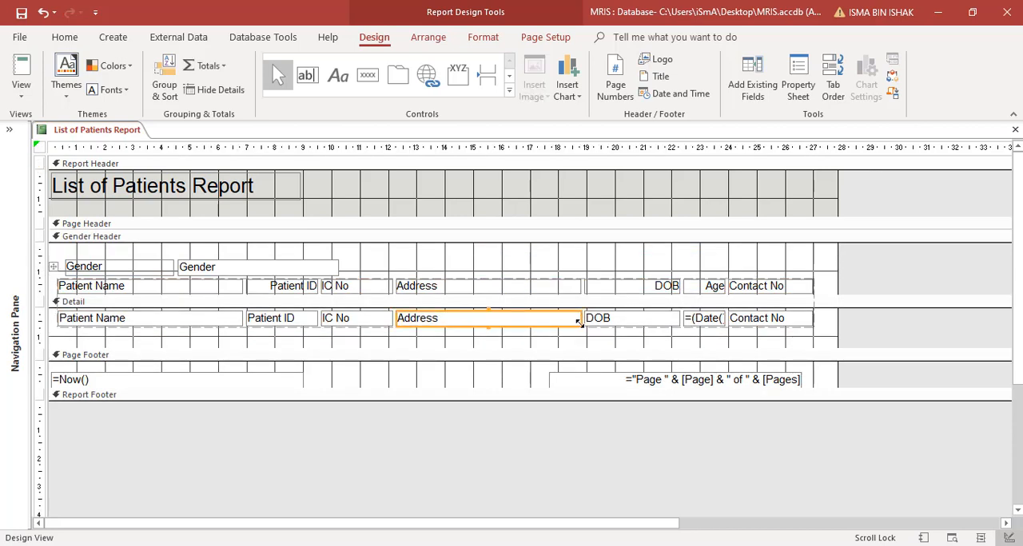
pyautogui.moveTo(578, 323); pyautogui.dragTo(566, 322)
pyautogui.click(607, 322)
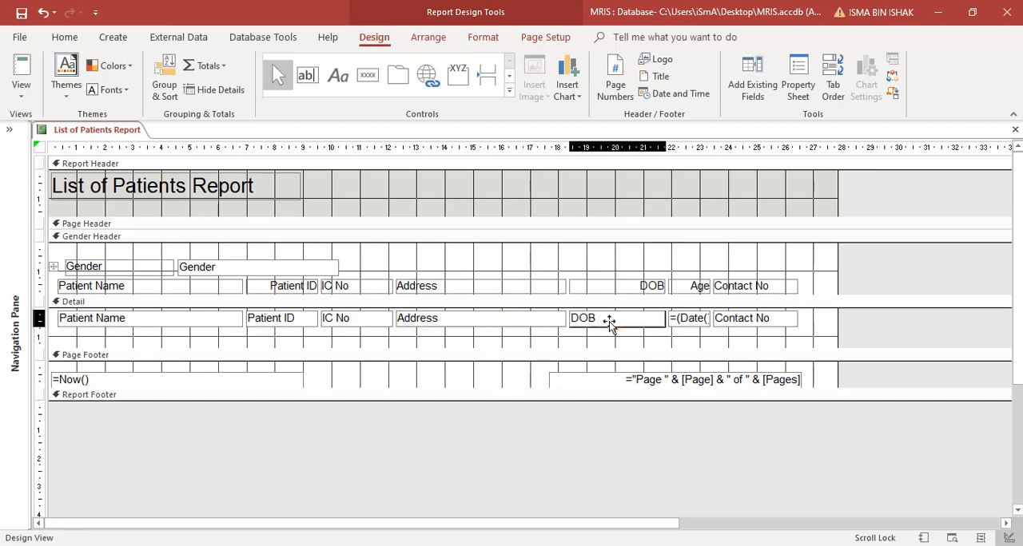
pyautogui.click(665, 325)
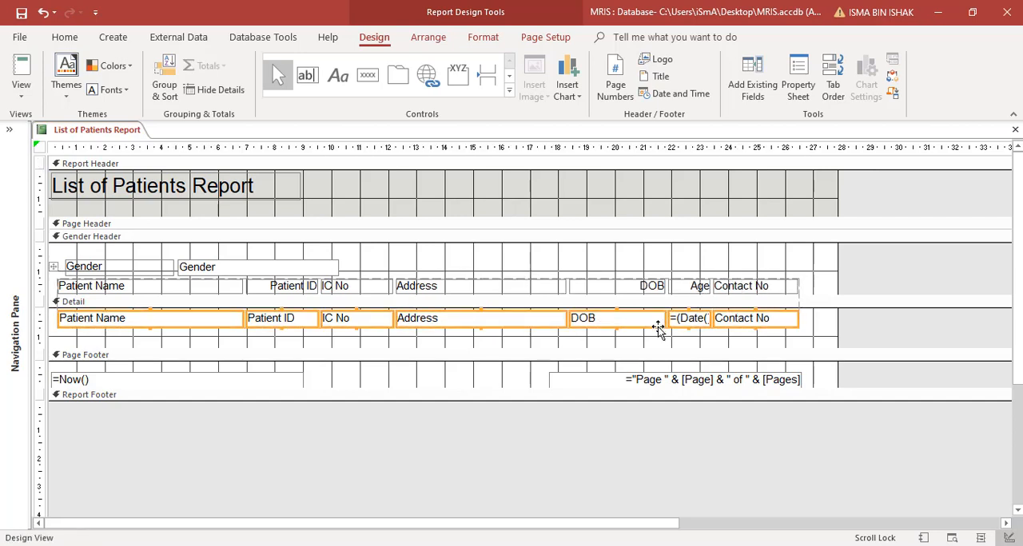
pyautogui.click(656, 326)
pyautogui.click(661, 324)
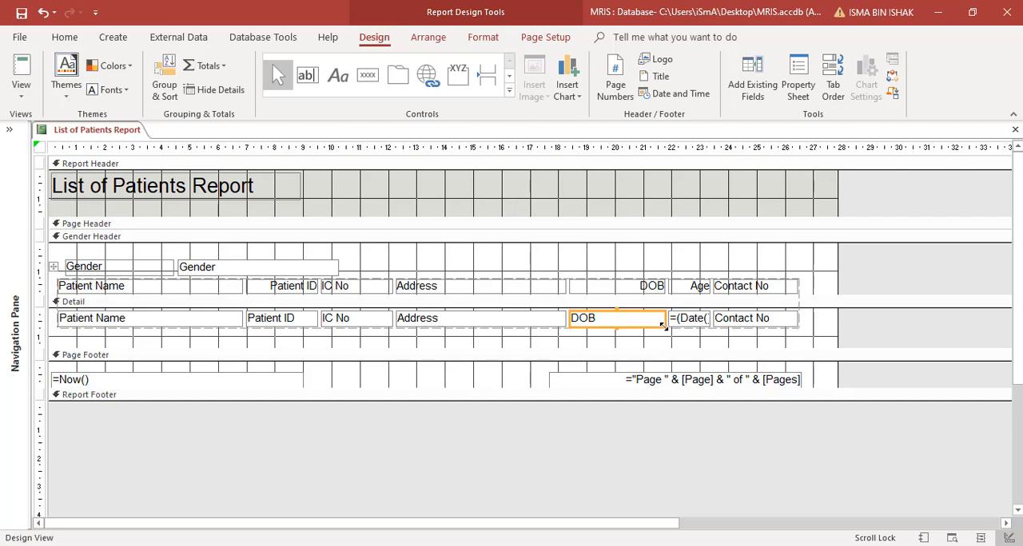
pyautogui.moveTo(662, 326); pyautogui.dragTo(737, 331)
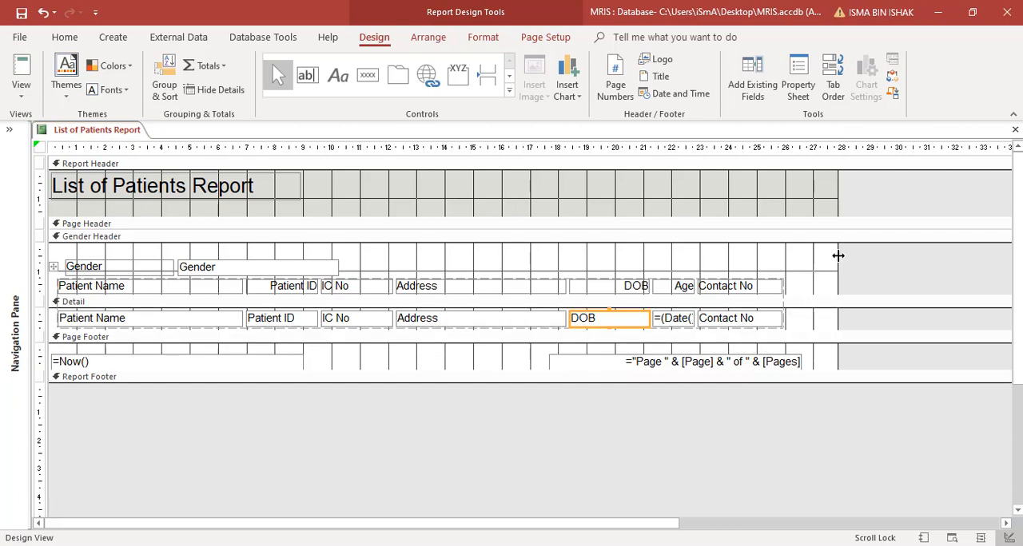
# - Reduce the report width to about 26.6 cm, at the page number's edge, and check the page in Print Preview
pyautogui.moveTo(838, 256); pyautogui.dragTo(801, 258)
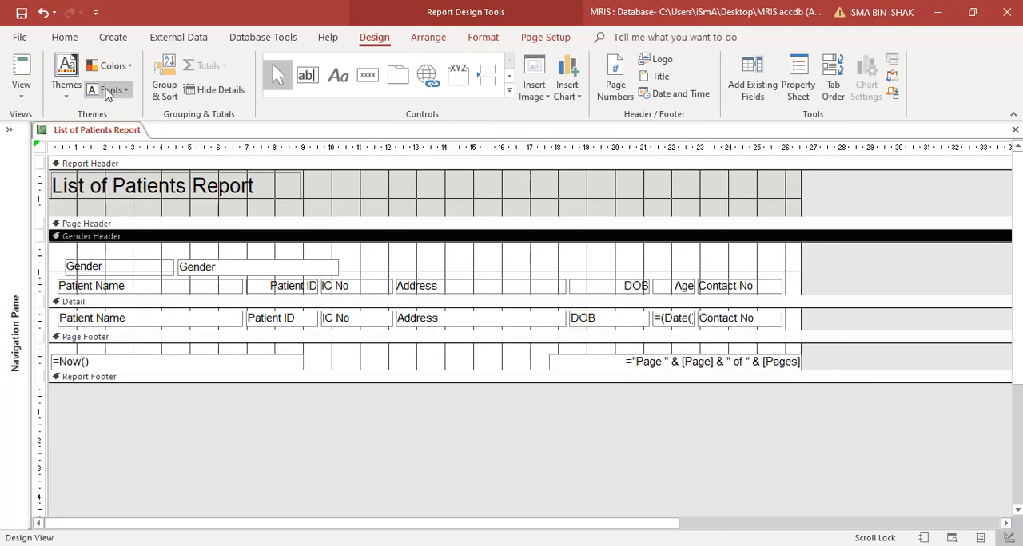
pyautogui.click(21, 89)
pyautogui.click(56, 157)
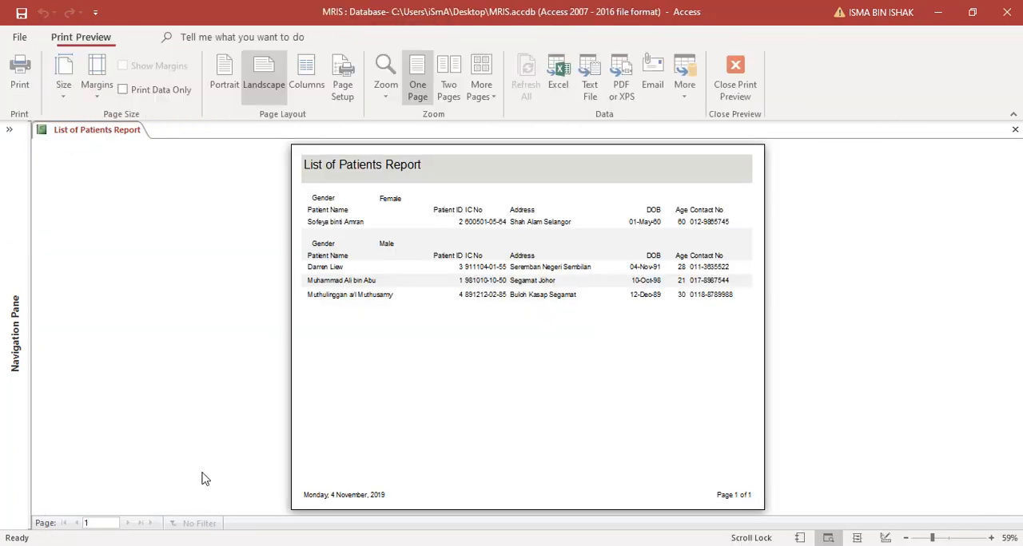
pyautogui.click(733, 179)
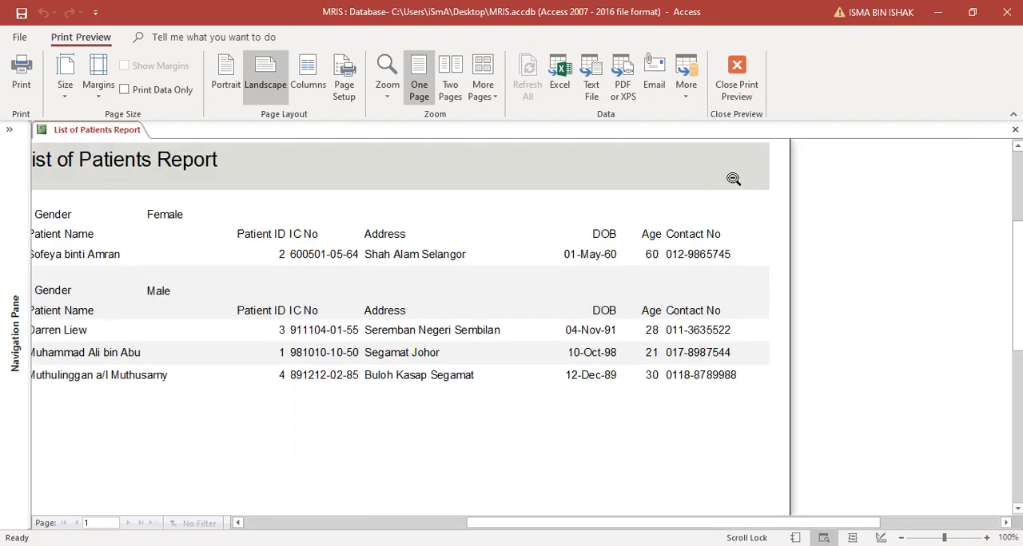
# - Check the full page and the column text of the report in Print Preview, and return to Design View
pyautogui.click(733, 179)
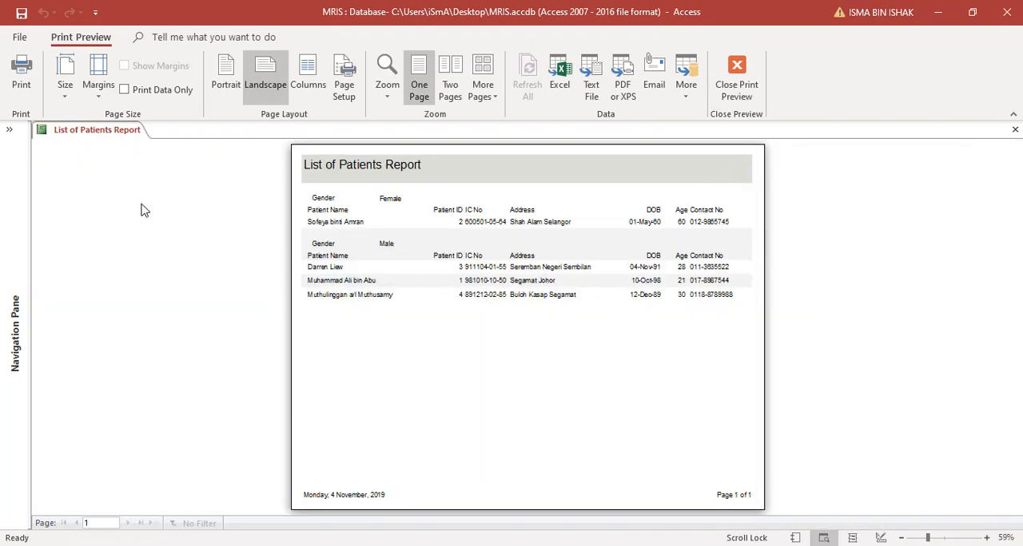
pyautogui.click(534, 261)
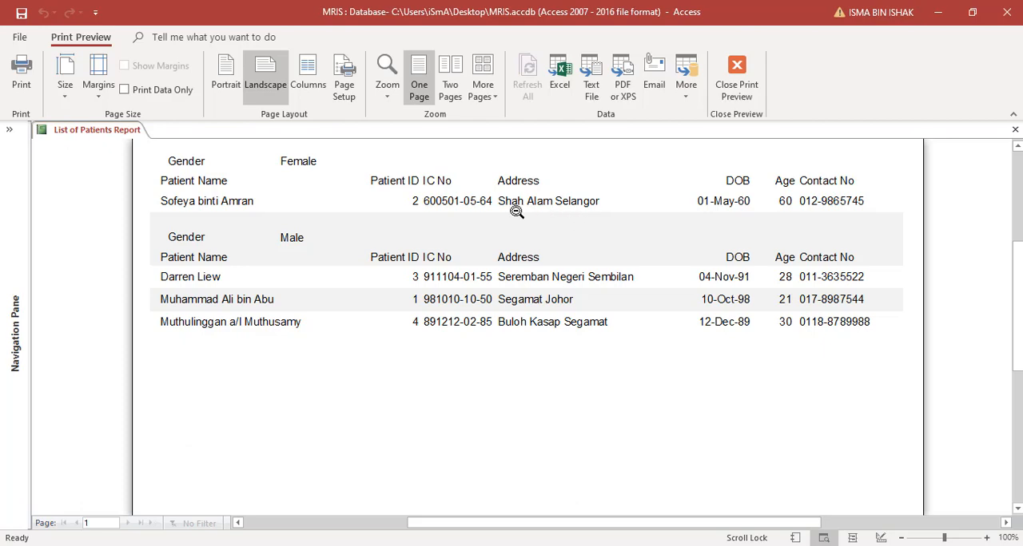
pyautogui.click(572, 211)
pyautogui.click(736, 80)
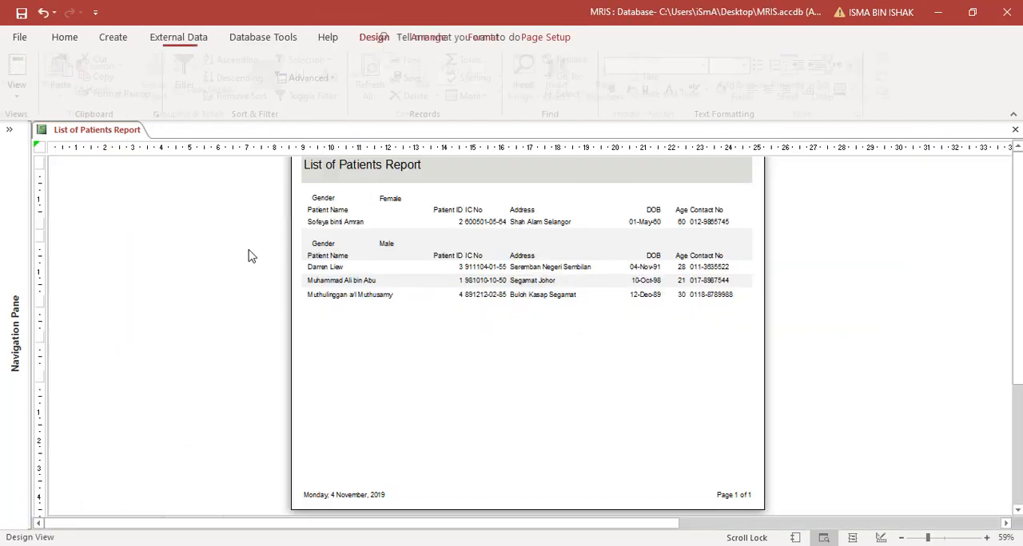
# - Set both Can Grow and Can Shrink to Yes for the Address field in the Detail section
pyautogui.click(475, 325)
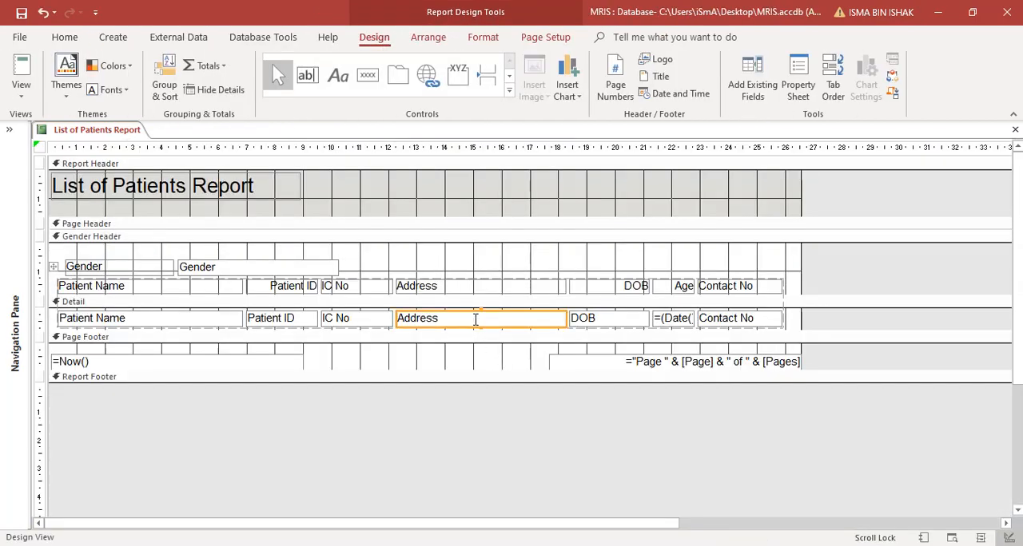
pyautogui.rightClick(475, 325)
pyautogui.click(520, 537)
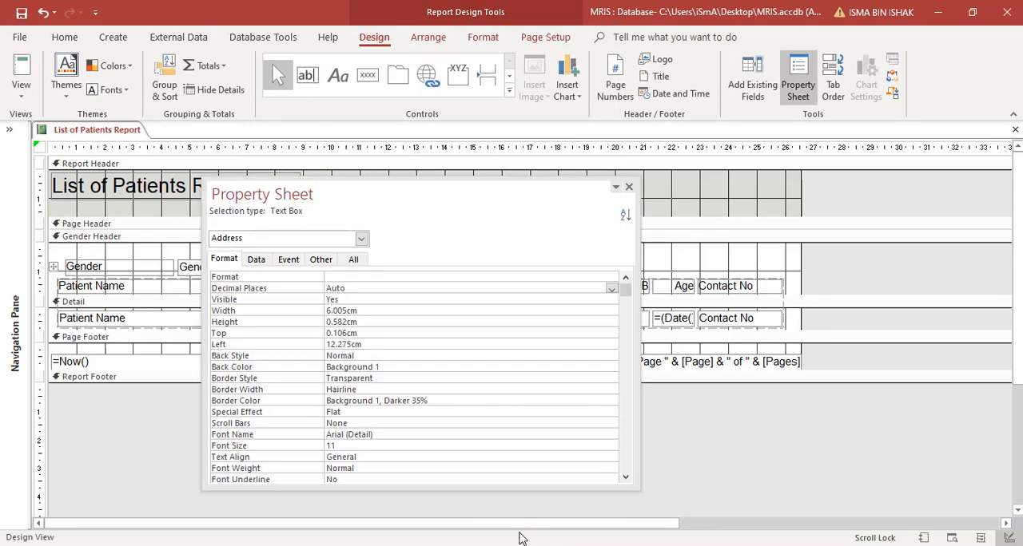
pyautogui.moveTo(434, 190); pyautogui.dragTo(464, 103)
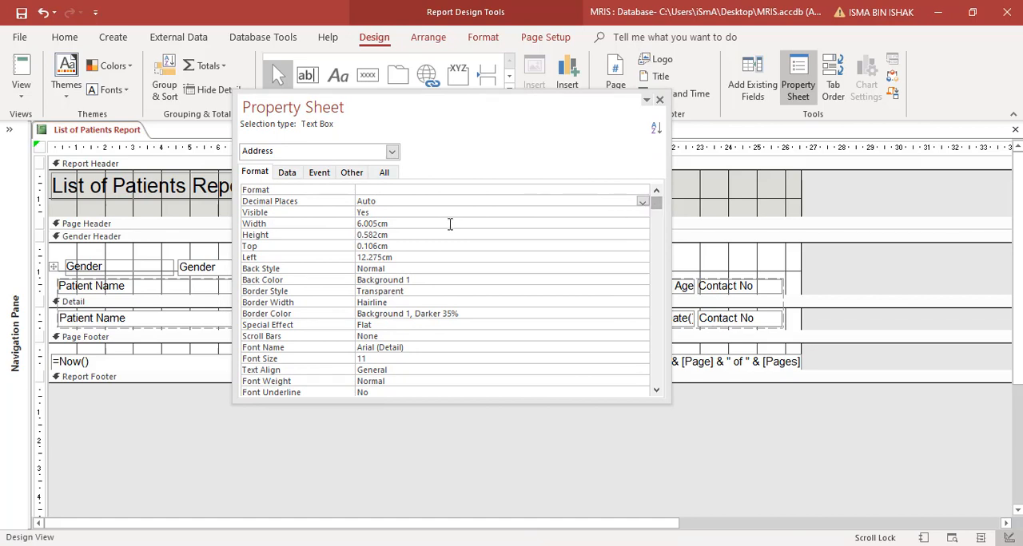
pyautogui.scroll(-9, 457, 317)
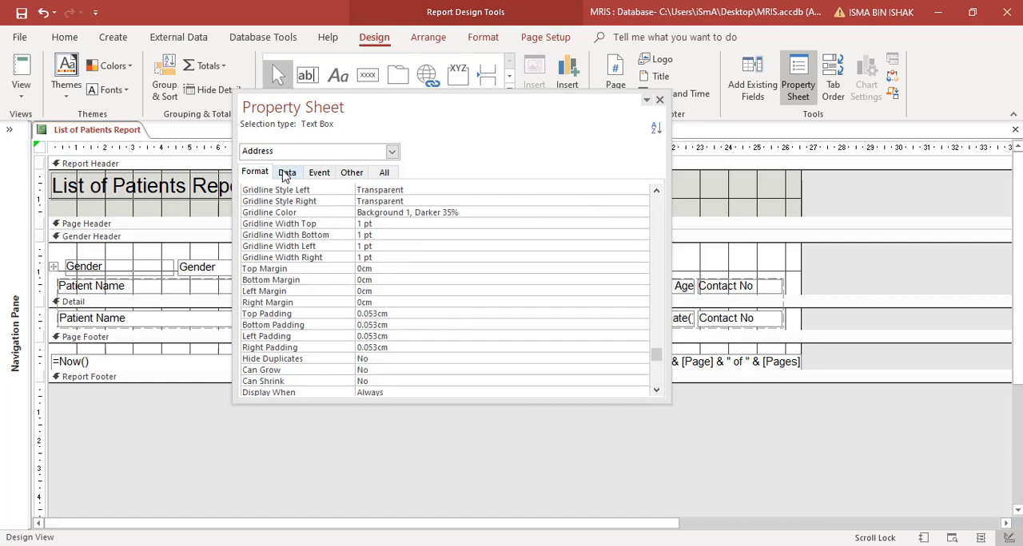
pyautogui.click(386, 372)
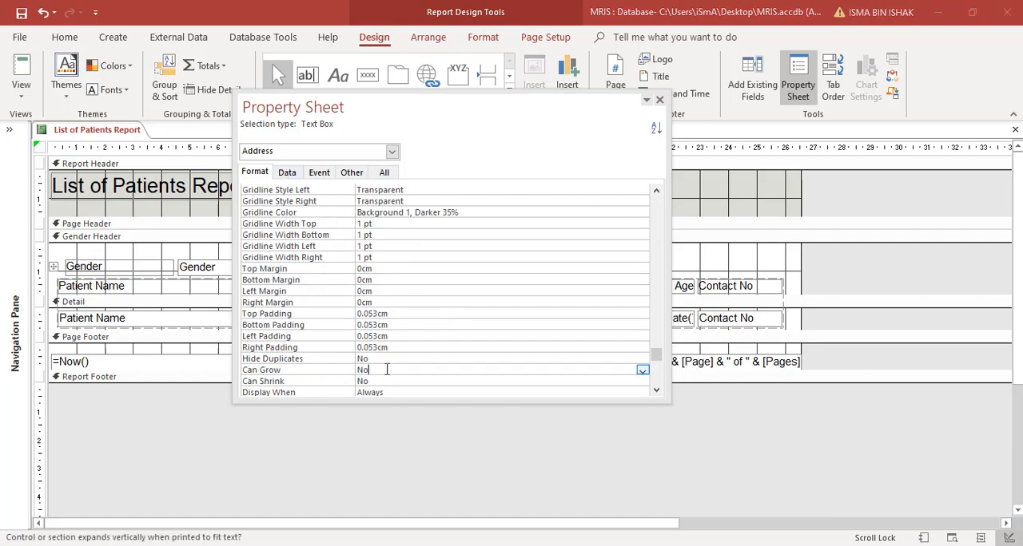
pyautogui.doubleClick(386, 372)
pyautogui.doubleClick(386, 381)
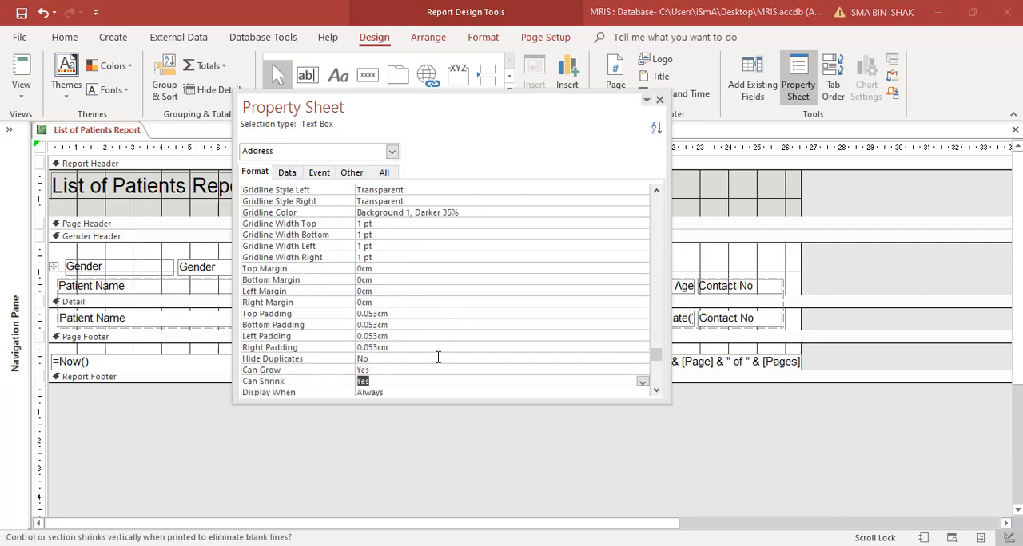
pyautogui.click(660, 102)
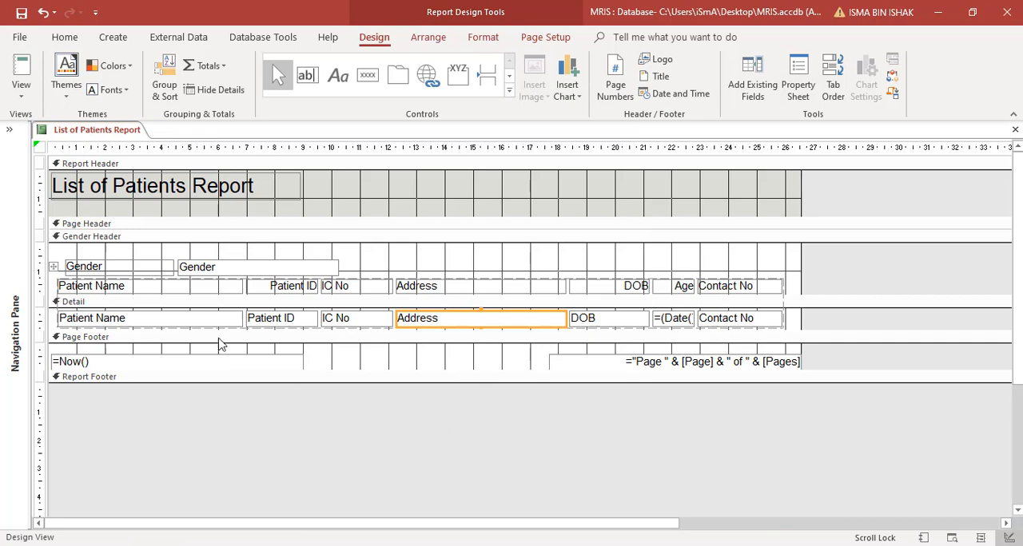
# - Check how the long addresses wrap in Report View and return to Design View
pyautogui.click(21, 88)
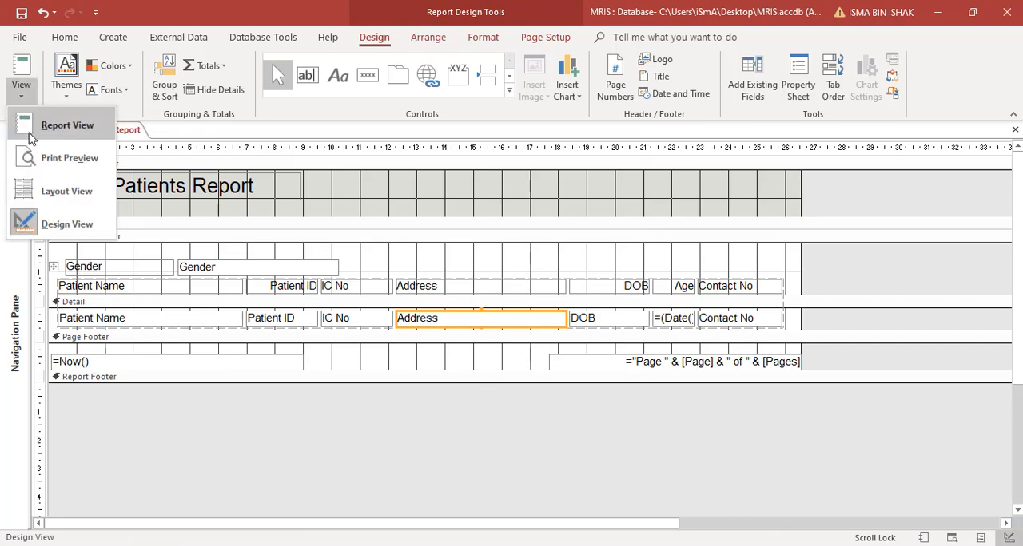
pyautogui.click(30, 137)
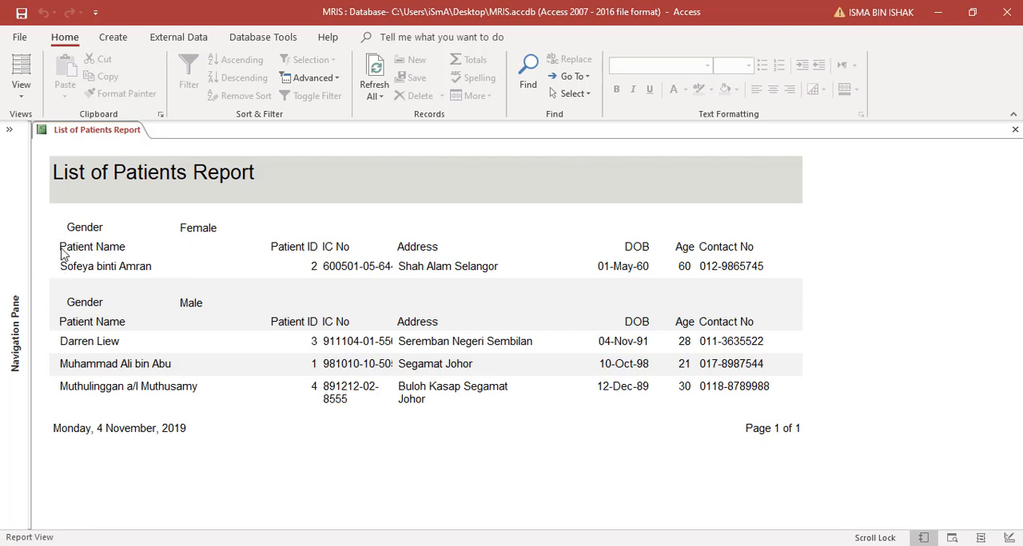
pyautogui.click(52, 381)
pyautogui.click(70, 328)
pyautogui.click(21, 86)
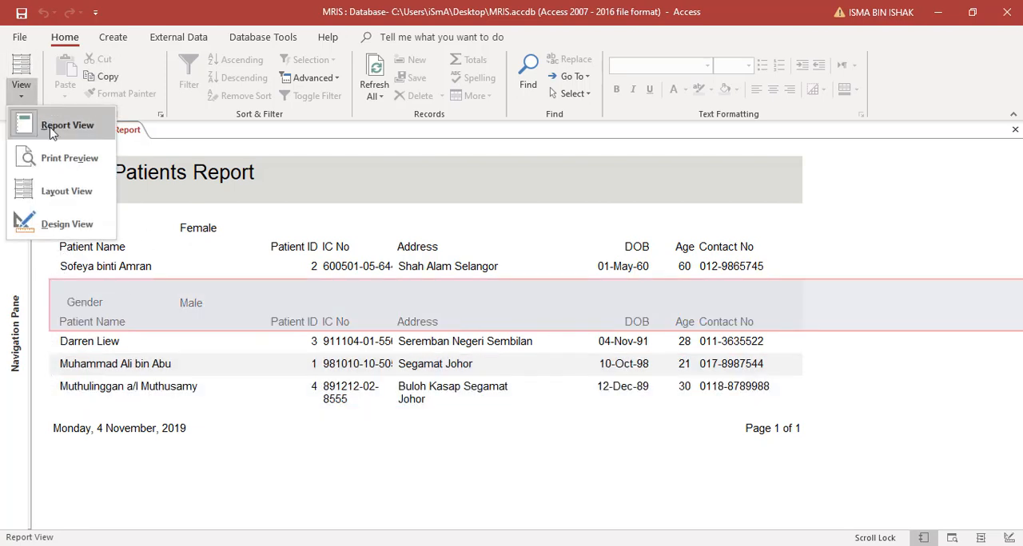
pyautogui.click(37, 223)
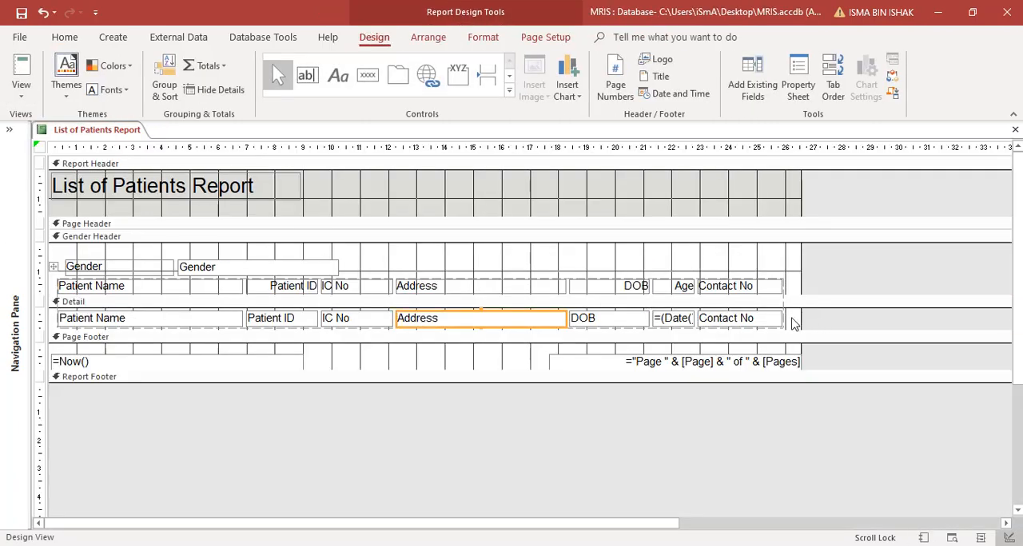
# - Set the font size of all column headings and Detail fields to 10
pyautogui.moveTo(802, 330); pyautogui.dragTo(74, 278)
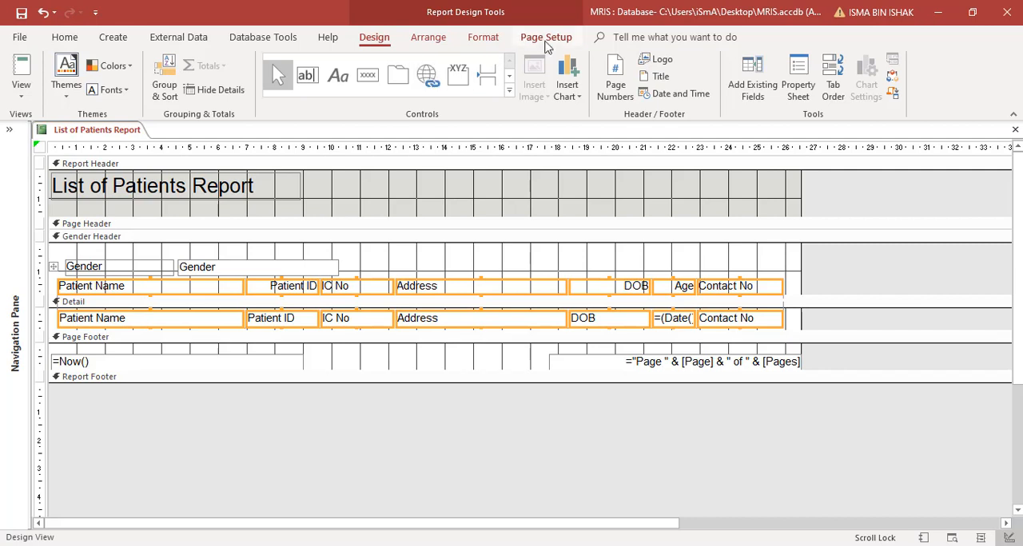
pyautogui.click(497, 39)
pyautogui.click(247, 65)
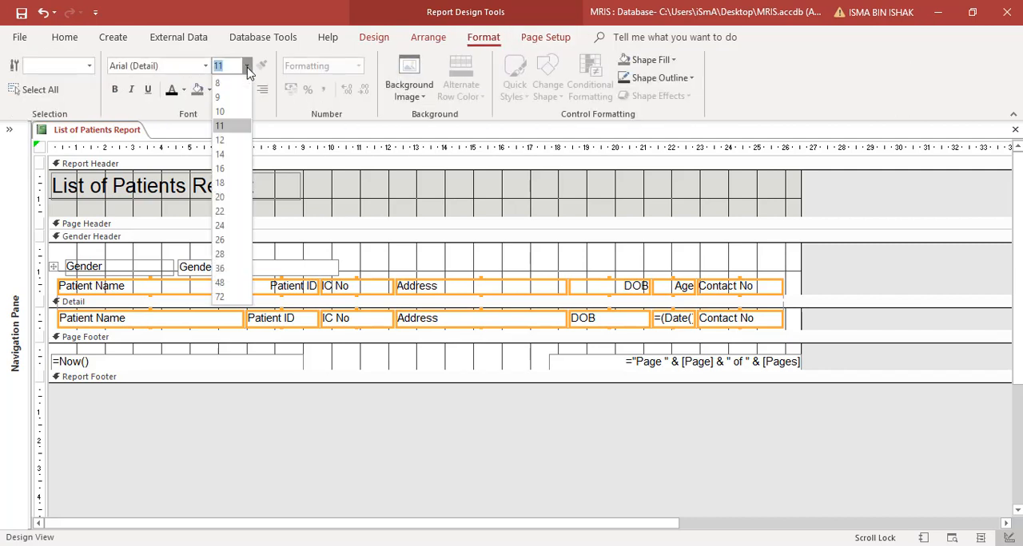
pyautogui.click(235, 118)
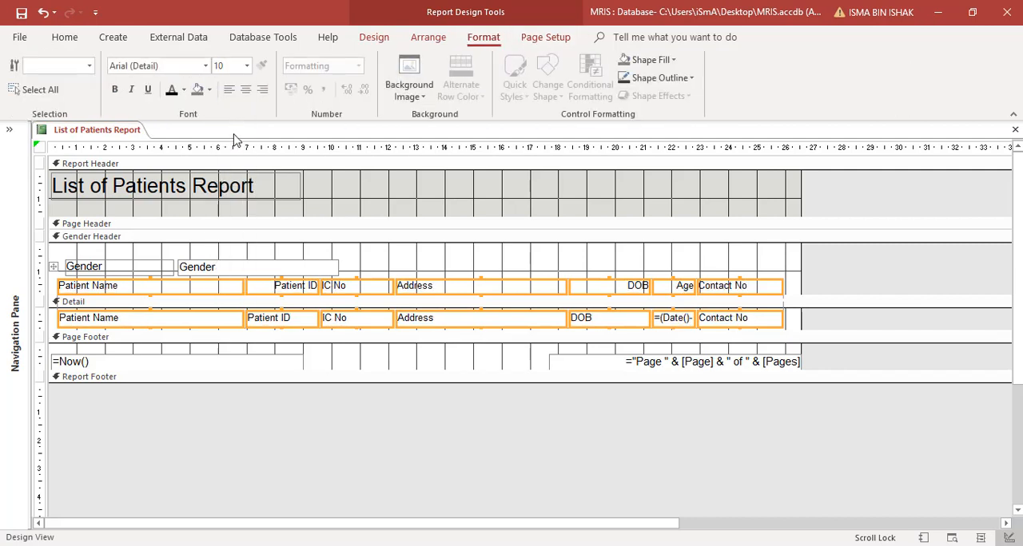
# - Shift all column headings and Detail fields about 1 cm to the right to free space before Patient Name
pyautogui.click(222, 286)
pyautogui.moveTo(240, 289); pyautogui.dragTo(253, 291)
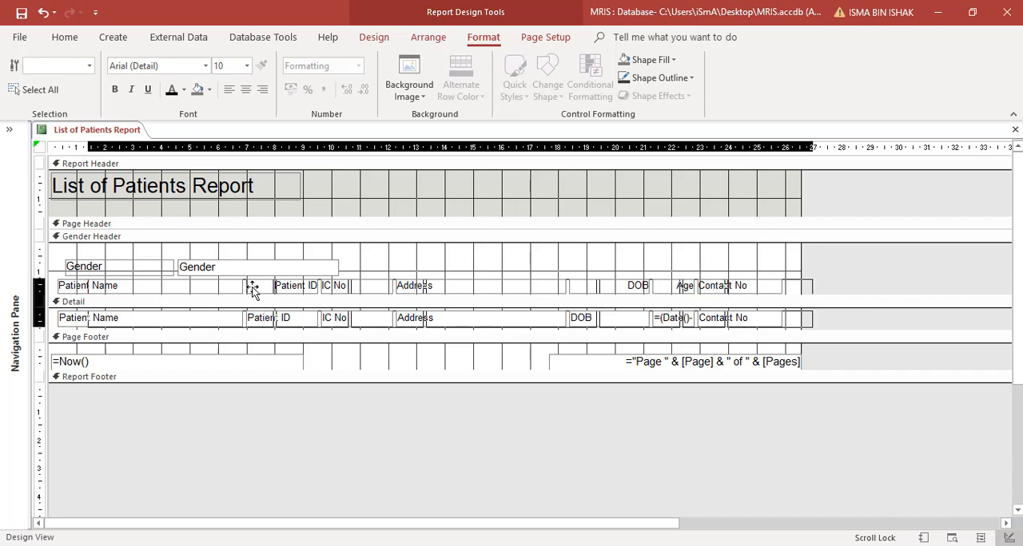
pyautogui.click(315, 250)
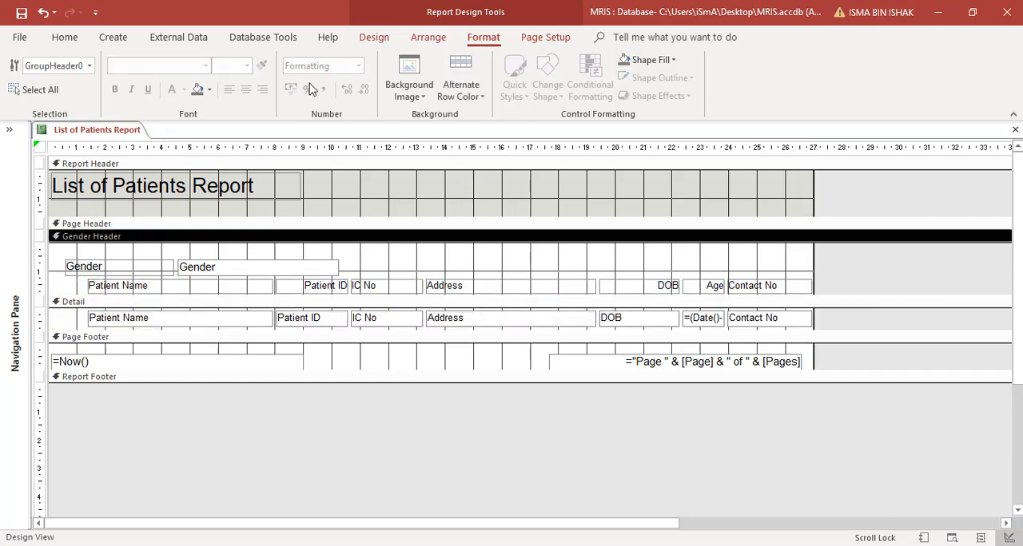
# - Increase the Detail section's height to about 3.1 cm and place a text box about 2.5 cm wide without its label below Patient Name
pyautogui.click(374, 37)
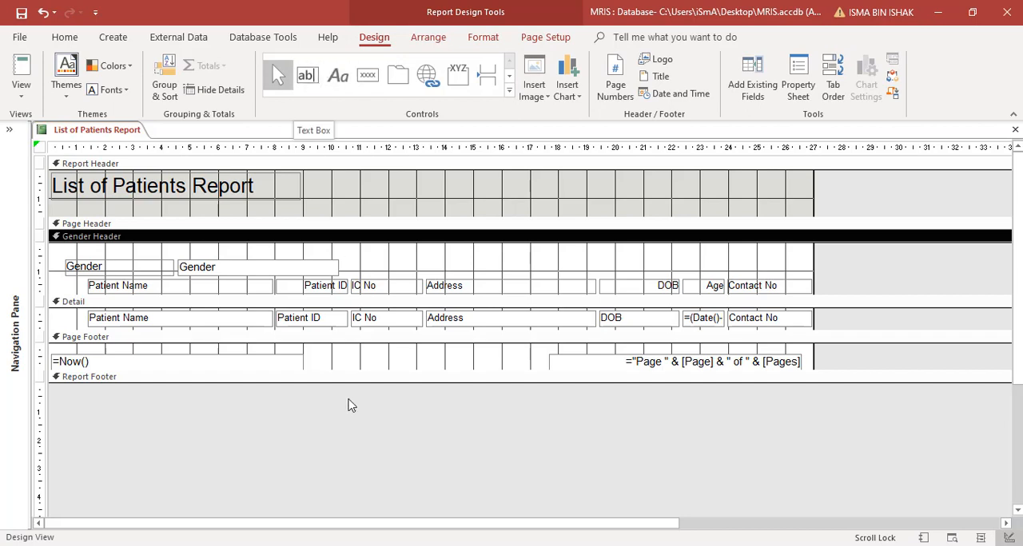
pyautogui.moveTo(314, 332); pyautogui.dragTo(312, 398)
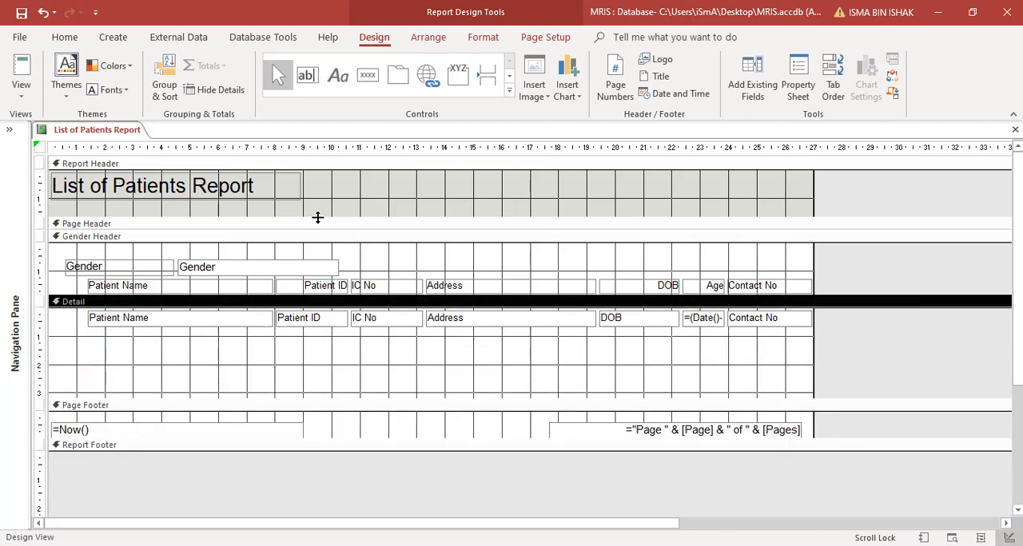
pyautogui.click(306, 75)
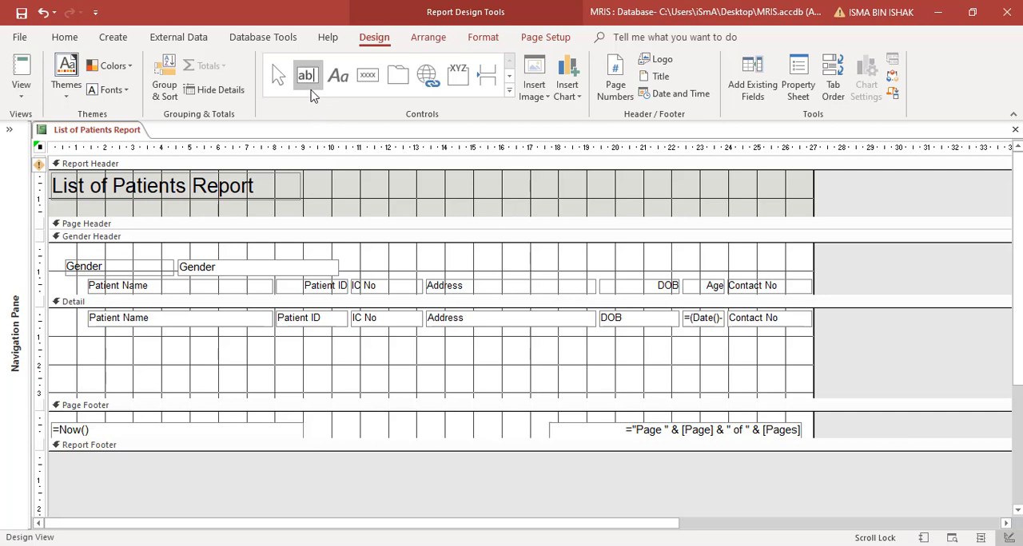
pyautogui.moveTo(292, 348)
pyautogui.mouseDown()
pyautogui.moveTo(363, 369)
pyautogui.moveTo(391, 364)
pyautogui.moveTo(362, 372)
pyautogui.mouseUp()
pyautogui.click(250, 361)
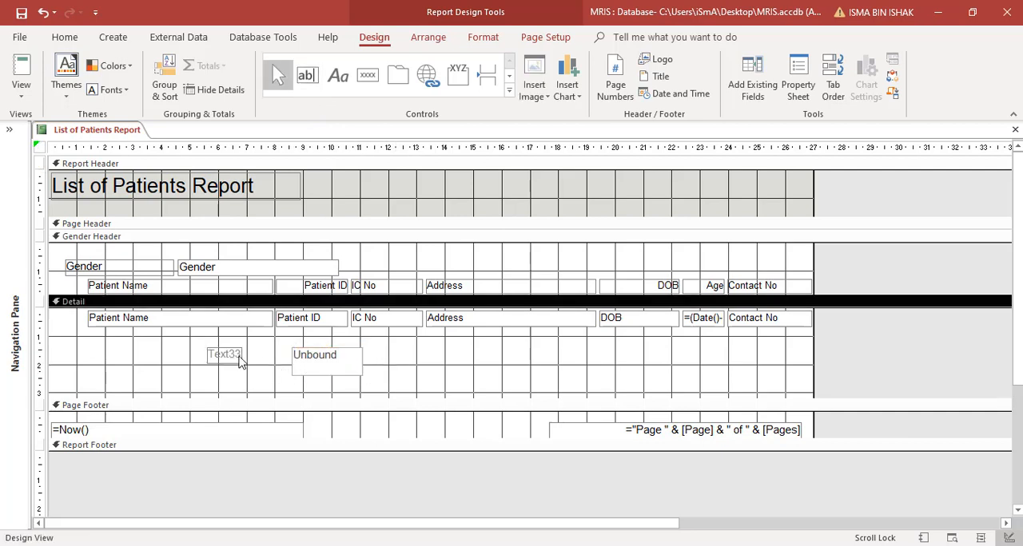
pyautogui.click(232, 356)
pyautogui.press('Delete')
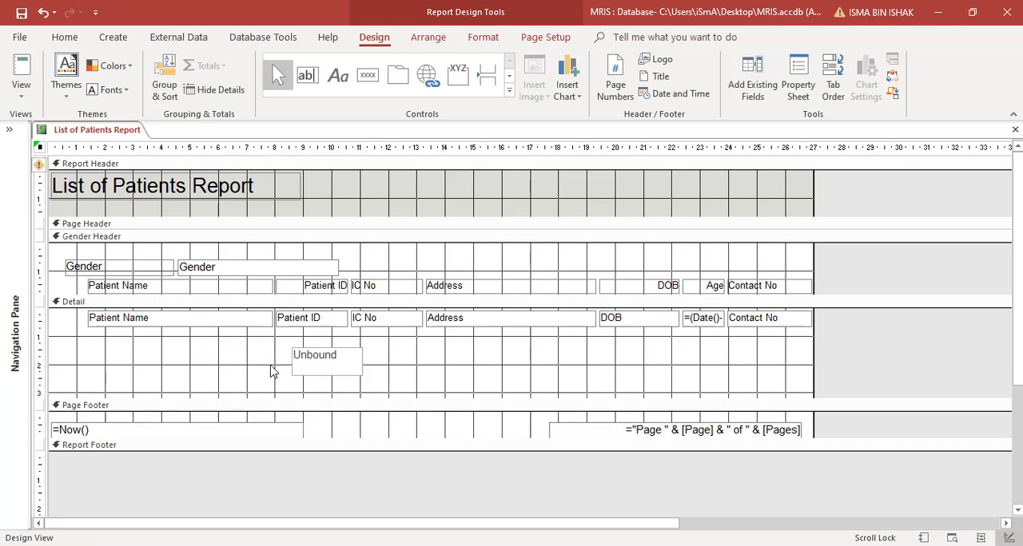
pyautogui.moveTo(322, 361); pyautogui.dragTo(227, 351)
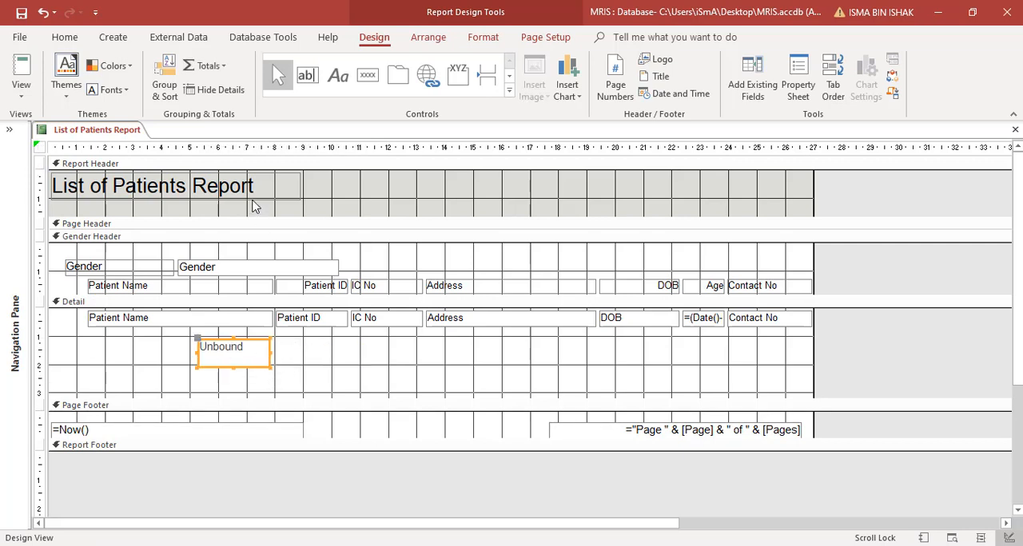
# - Name the new text box "No.", set its control source to =1 and its running sum to Over Group
pyautogui.rightClick(248, 366)
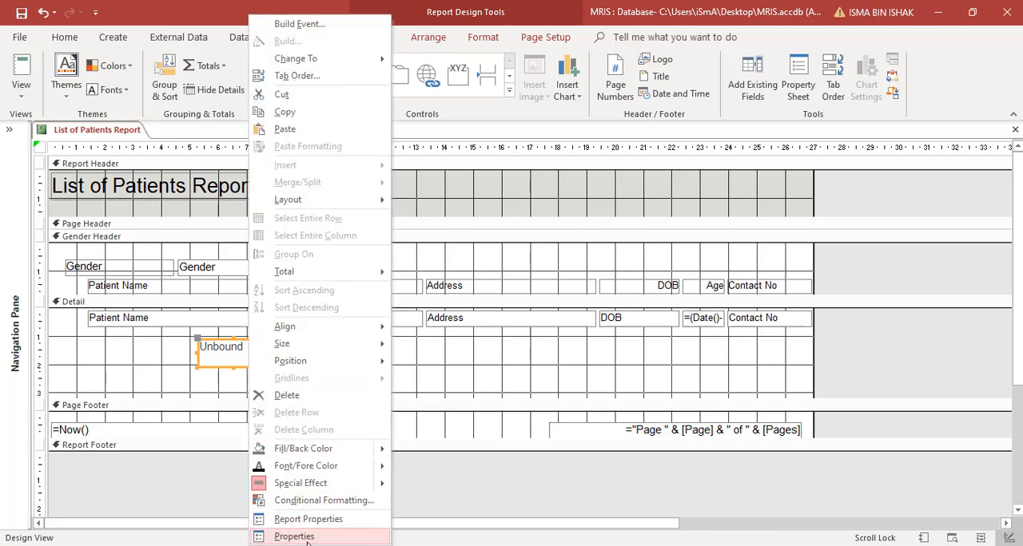
pyautogui.click(307, 535)
pyautogui.click(352, 173)
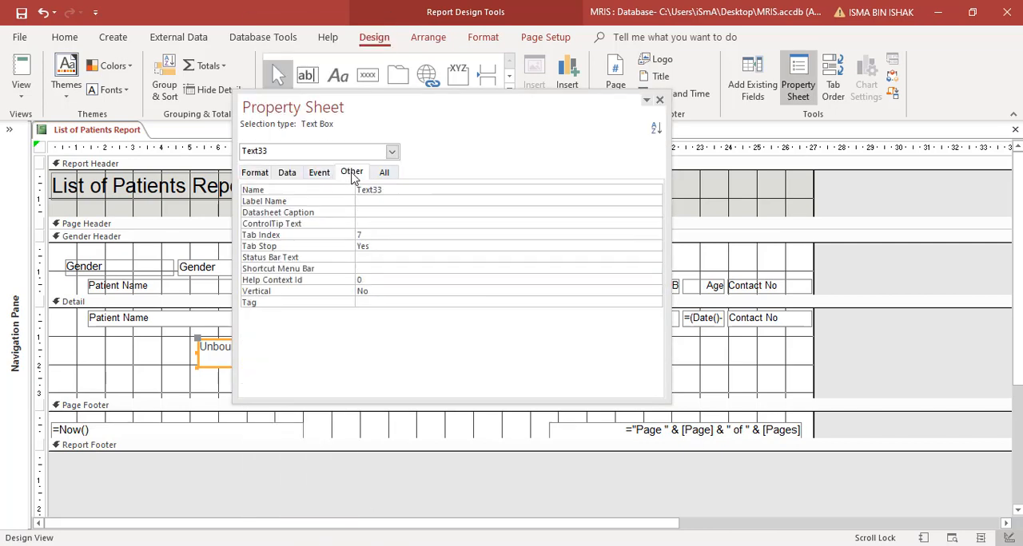
pyautogui.doubleClick(399, 190)
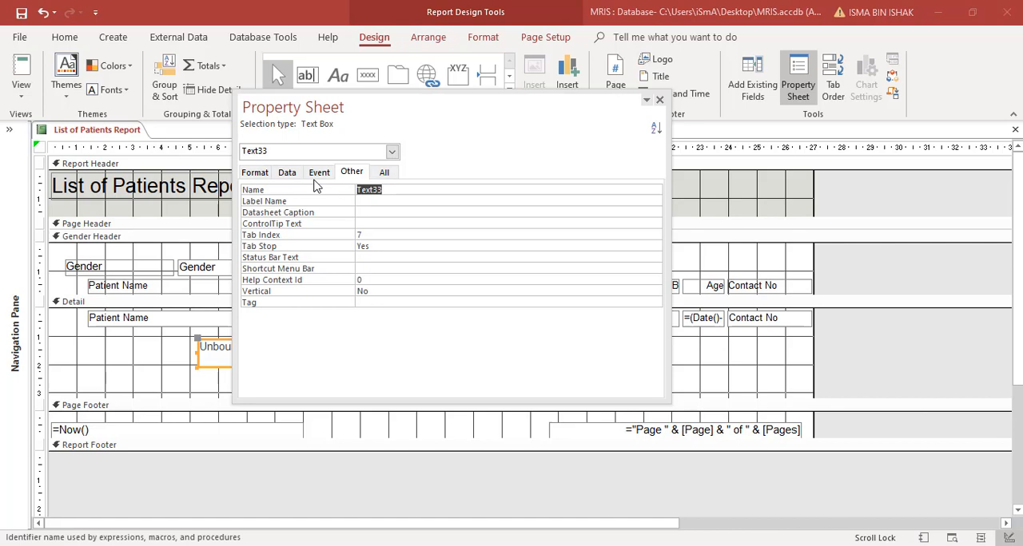
pyautogui.write('No.')
pyautogui.click(288, 173)
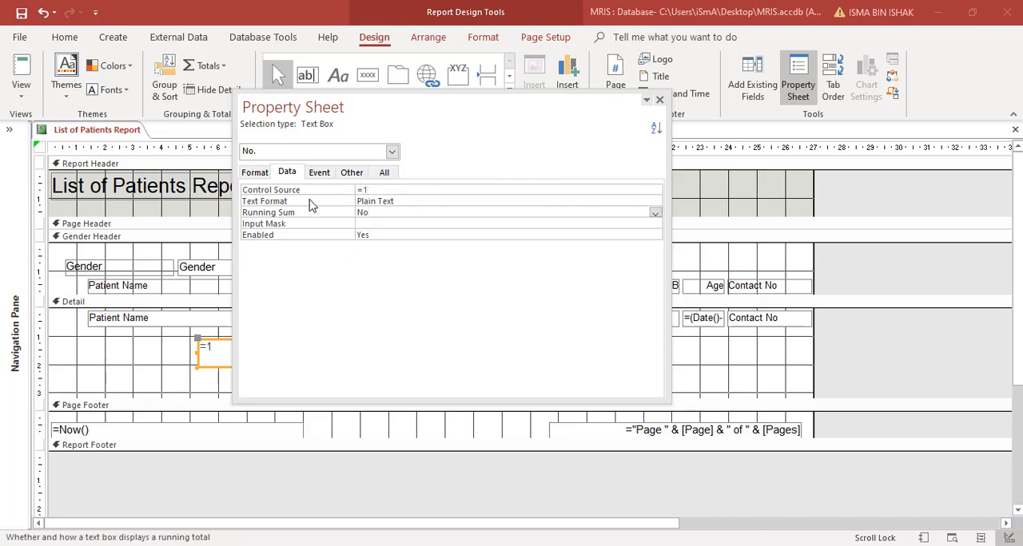
pyautogui.click(655, 213)
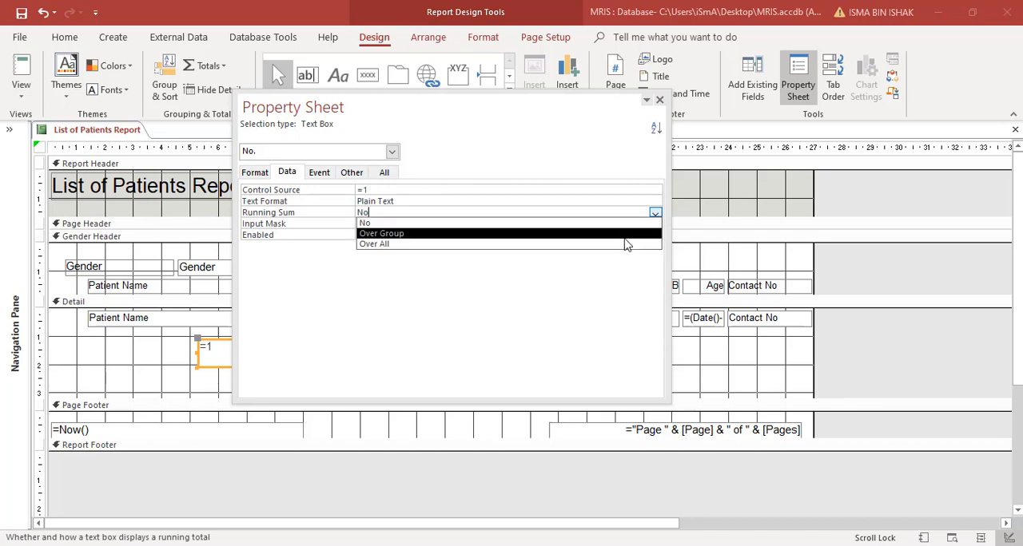
pyautogui.click(625, 244)
pyautogui.click(659, 102)
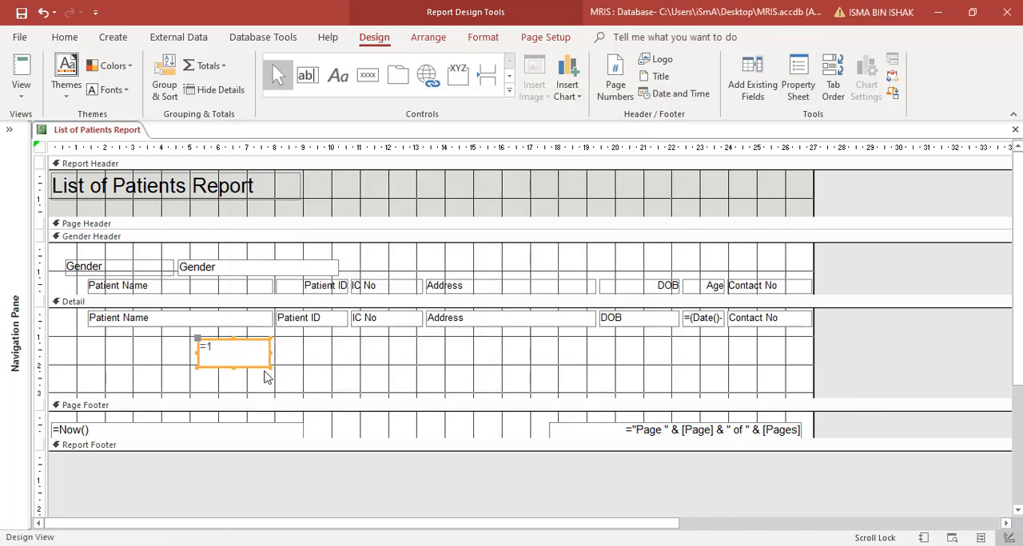
# - Move the =1 text box into the Detail row as a new first column before Patient Name
pyautogui.moveTo(258, 362)
pyautogui.mouseDown()
pyautogui.moveTo(229, 361)
pyautogui.moveTo(246, 360)
pyautogui.mouseUp()
pyautogui.moveTo(241, 359); pyautogui.dragTo(95, 325)
pyautogui.click(230, 359)
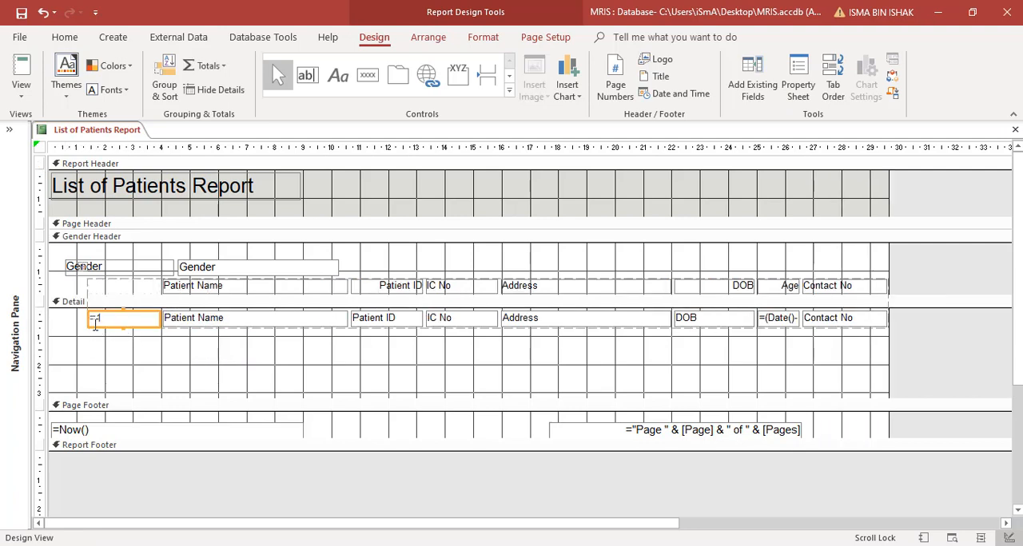
# - Add a "No." label as the heading in the empty cell above the =1 field and narrow that column to about 1 cm
pyautogui.click(153, 286)
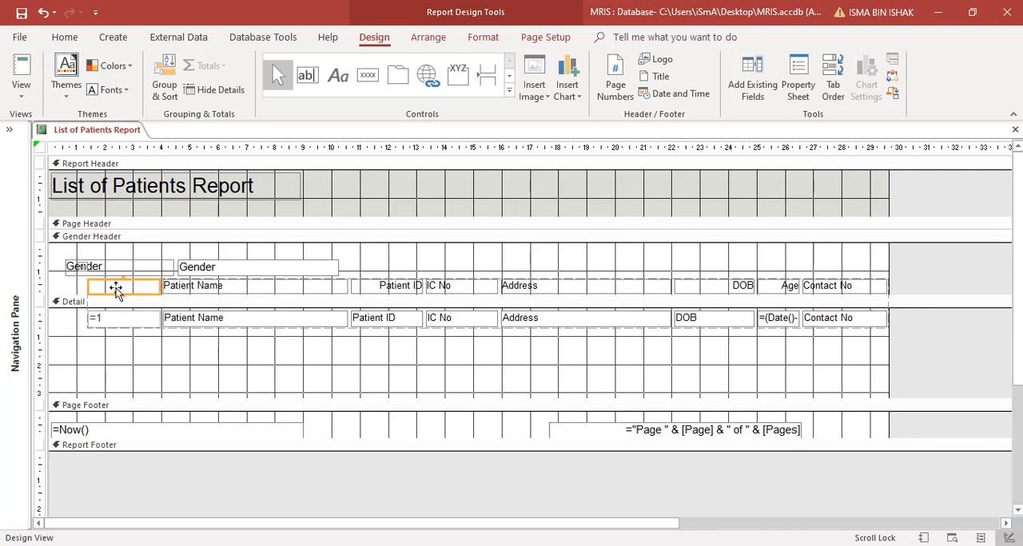
pyautogui.click(337, 80)
pyautogui.moveTo(286, 342); pyautogui.dragTo(347, 366)
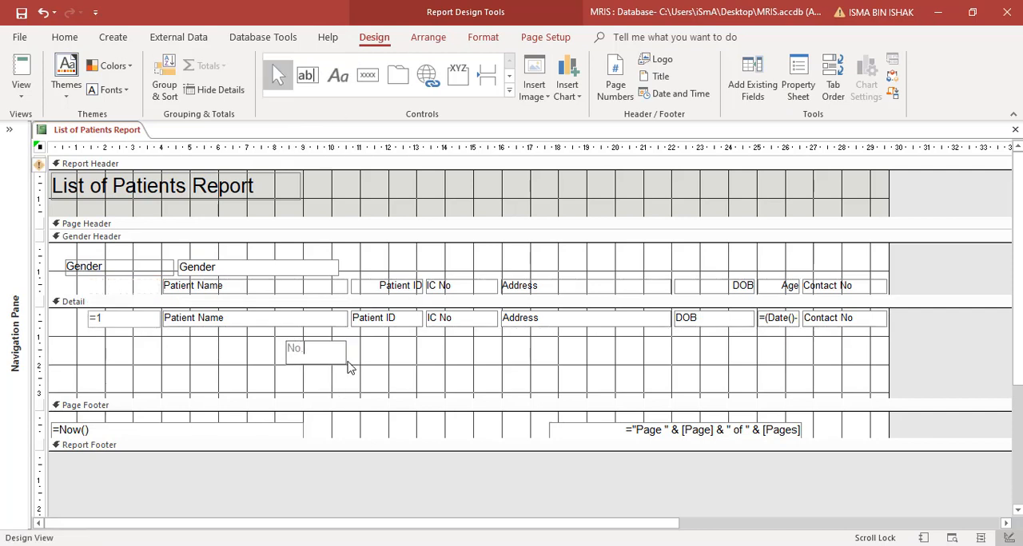
pyautogui.write('No.')
pyautogui.click(349, 367)
pyautogui.moveTo(326, 351); pyautogui.dragTo(116, 286)
pyautogui.click(148, 342)
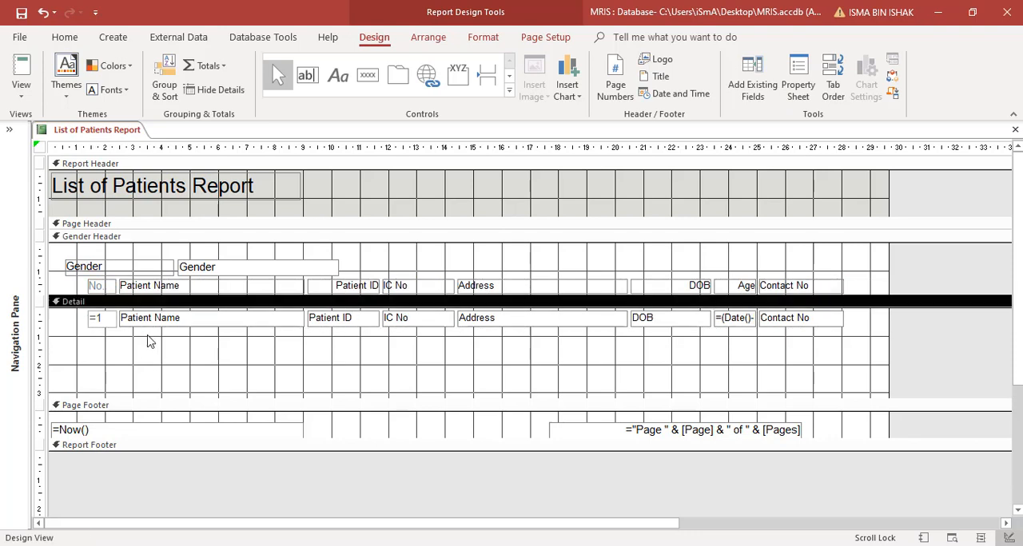
pyautogui.click(97, 286)
pyautogui.click(80, 277)
pyautogui.click(256, 287)
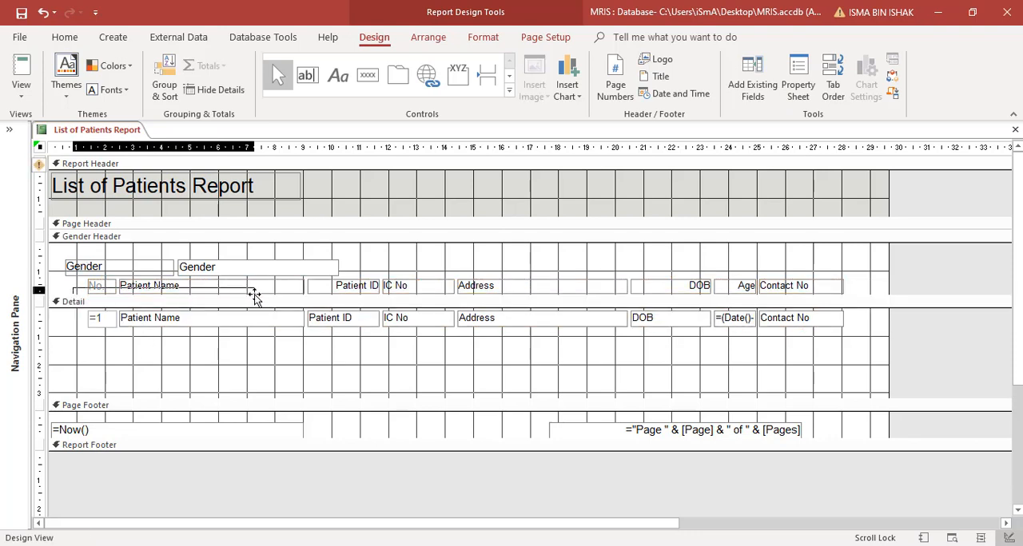
pyautogui.click(810, 284)
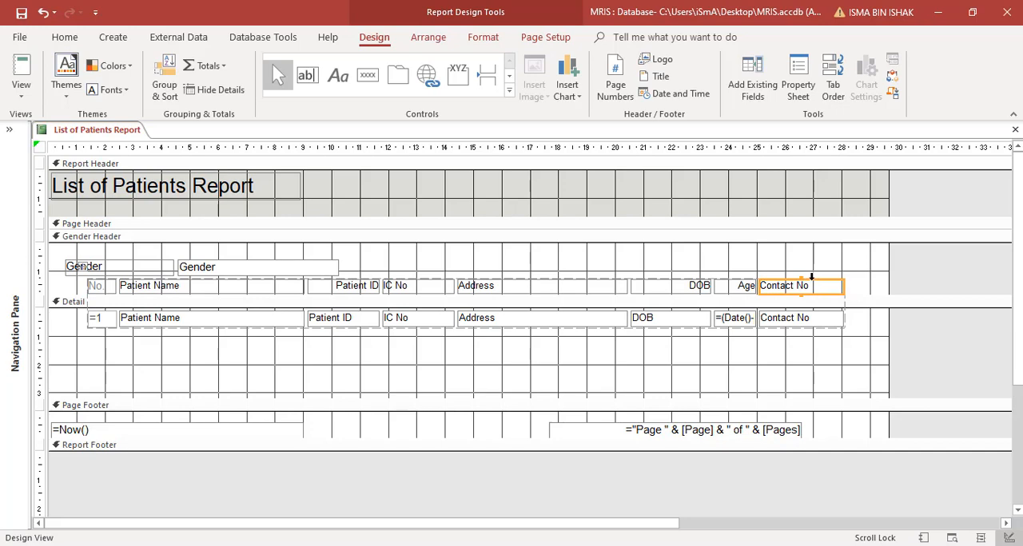
pyautogui.moveTo(811, 277); pyautogui.dragTo(806, 282)
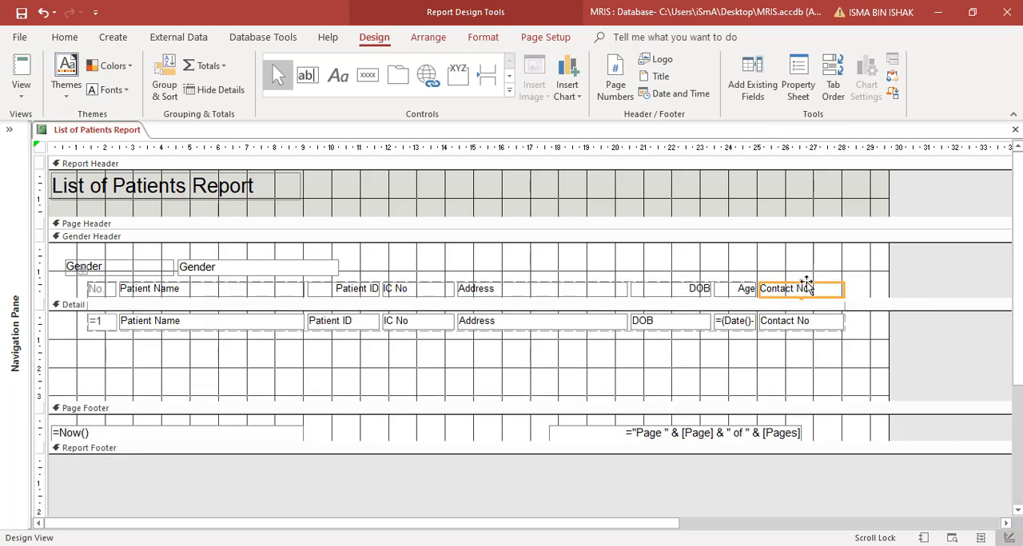
pyautogui.hotkey('ctrl', 'z')
# - Shift all column headings and Detail fields about 0.8 cm left to align with the Gender label and narrow the report to about 27.3 cm
pyautogui.moveTo(70, 285); pyautogui.dragTo(917, 333)
pyautogui.moveTo(106, 289); pyautogui.dragTo(84, 289)
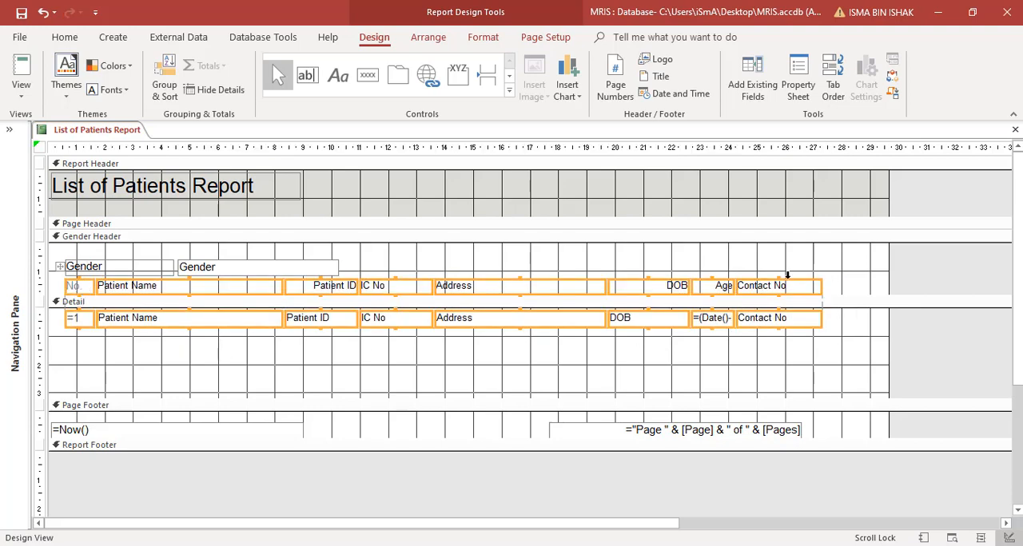
pyautogui.moveTo(890, 264); pyautogui.dragTo(823, 258)
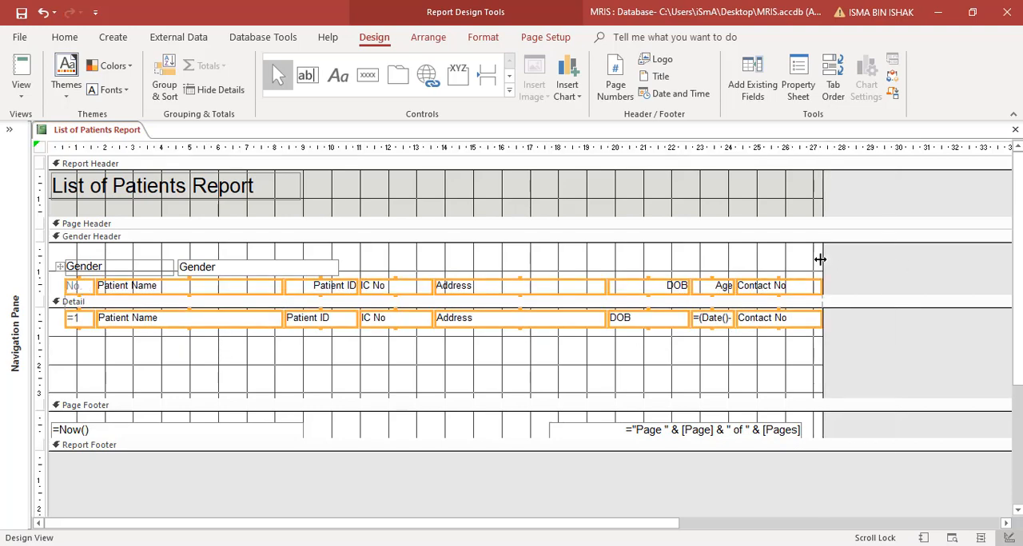
# - Reduce the Detail section's height to about 0.7 cm and check the report in Report View before returning to Design View
pyautogui.click(83, 328)
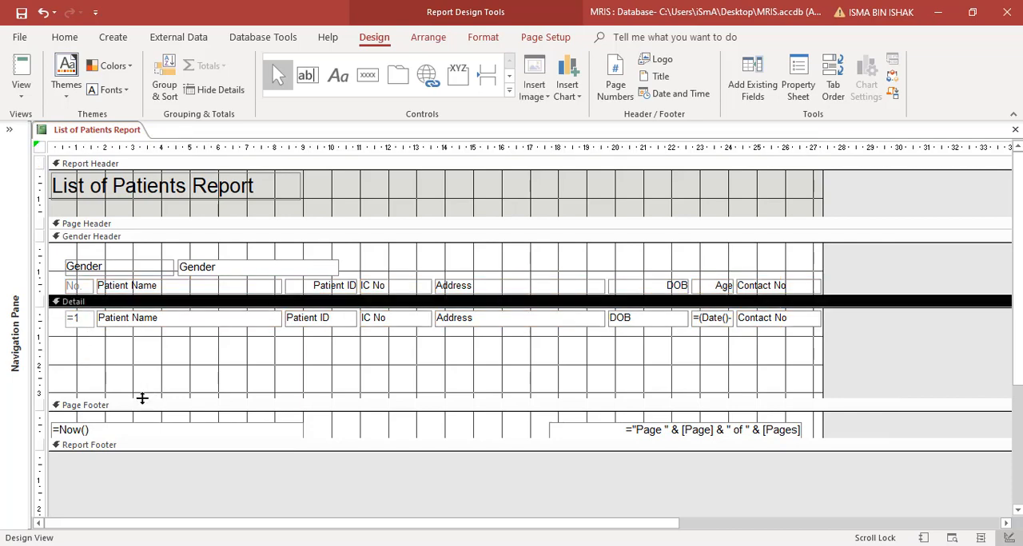
pyautogui.moveTo(142, 397); pyautogui.dragTo(146, 328)
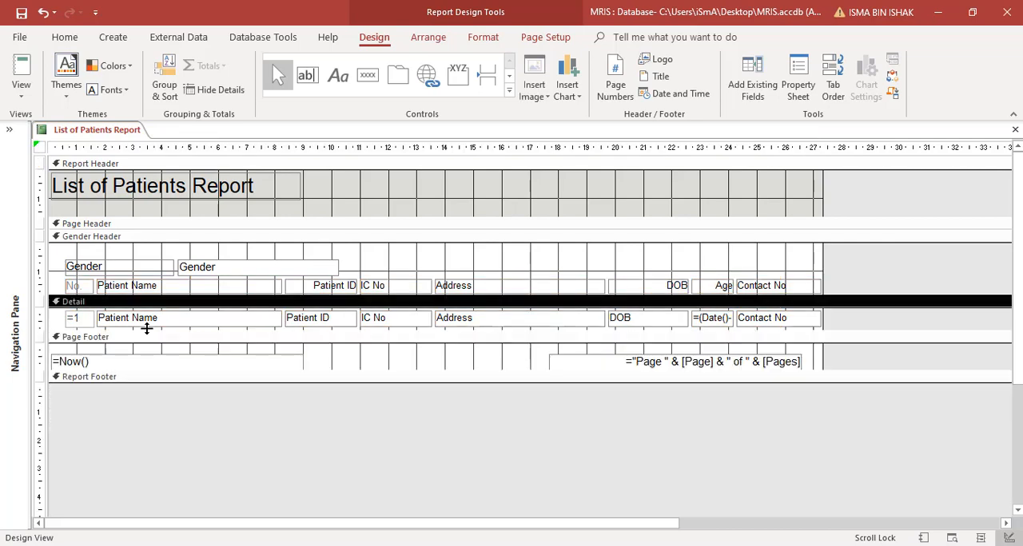
pyautogui.click(21, 94)
pyautogui.click(24, 124)
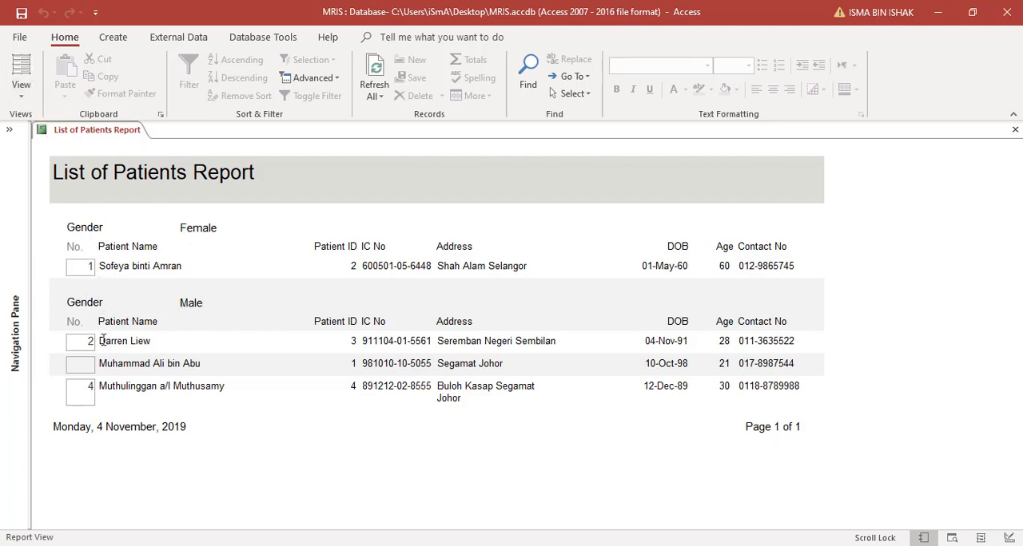
pyautogui.click(22, 92)
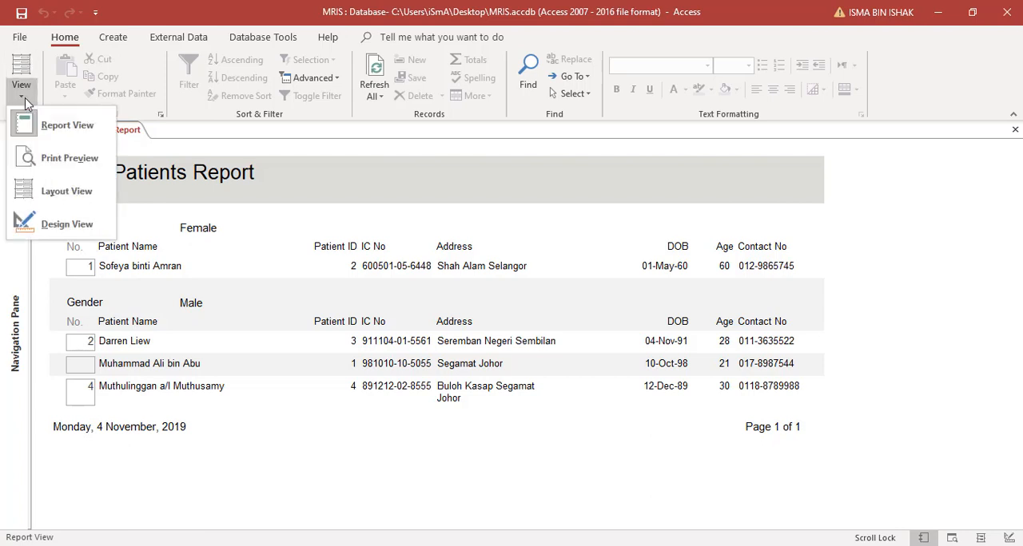
pyautogui.click(48, 224)
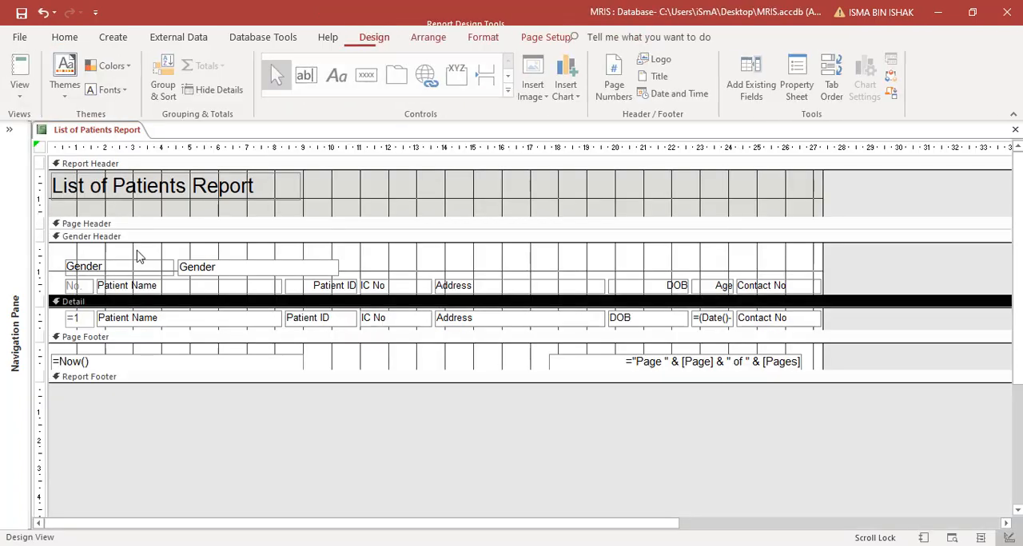
# - Increase the Detail section's height to about 1 cm and set the =1 text box's running sum to Over Group
pyautogui.moveTo(82, 330); pyautogui.dragTo(82, 339)
pyautogui.click(83, 325)
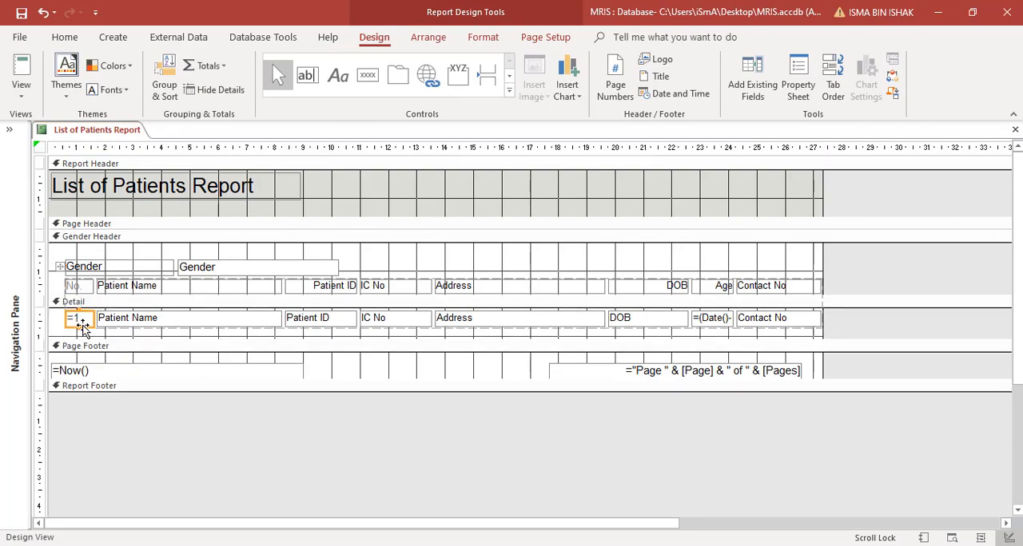
pyautogui.rightClick(86, 322)
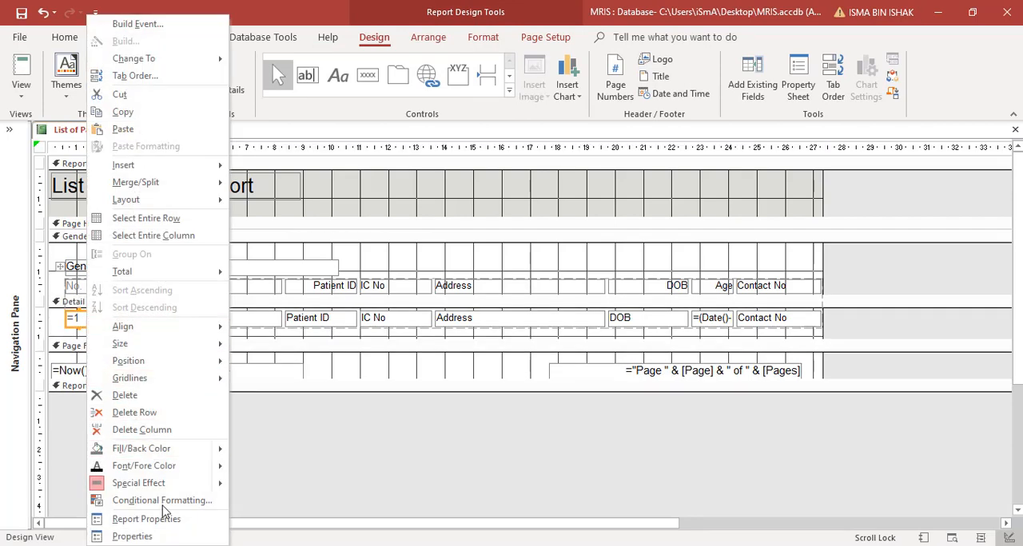
pyautogui.click(165, 536)
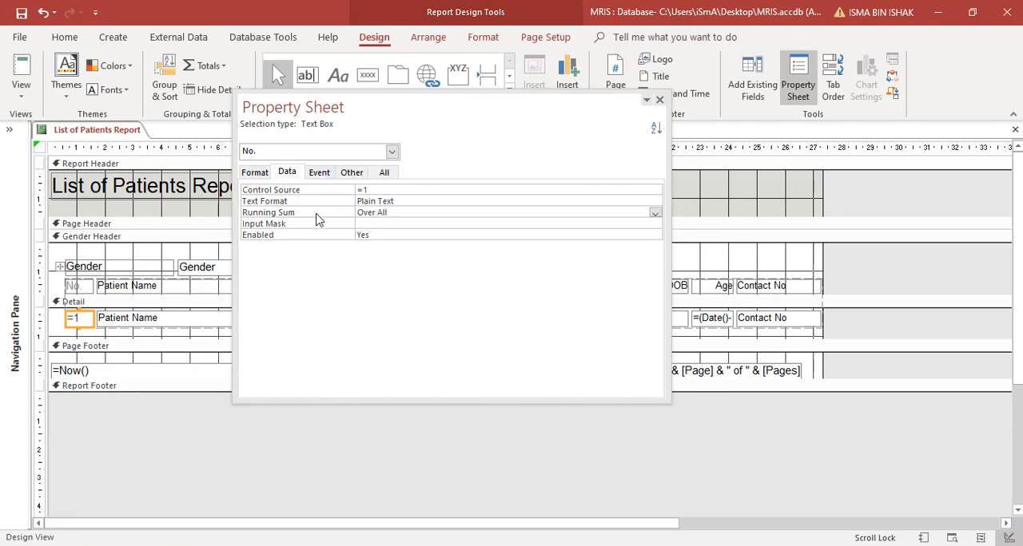
pyautogui.click(654, 214)
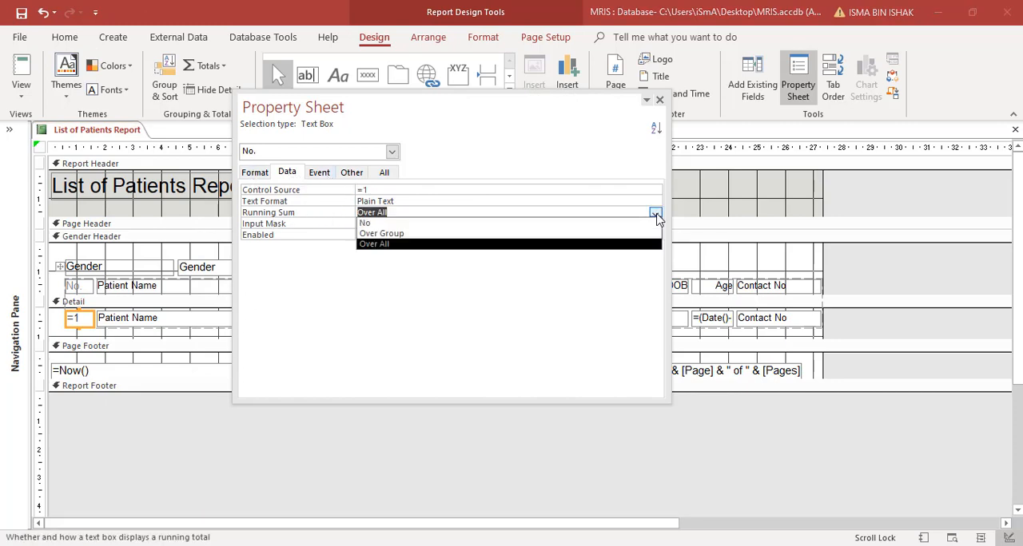
pyautogui.click(628, 234)
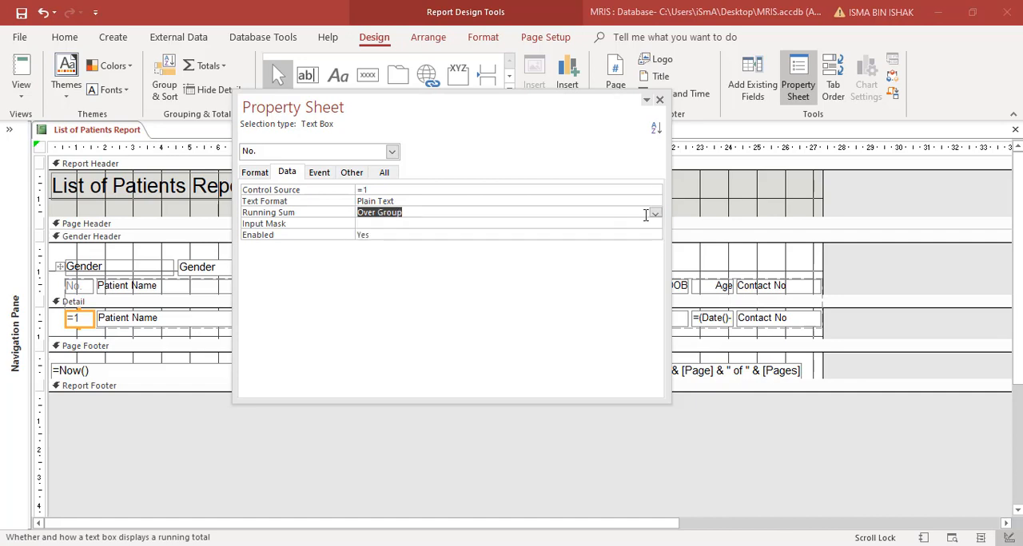
pyautogui.click(659, 100)
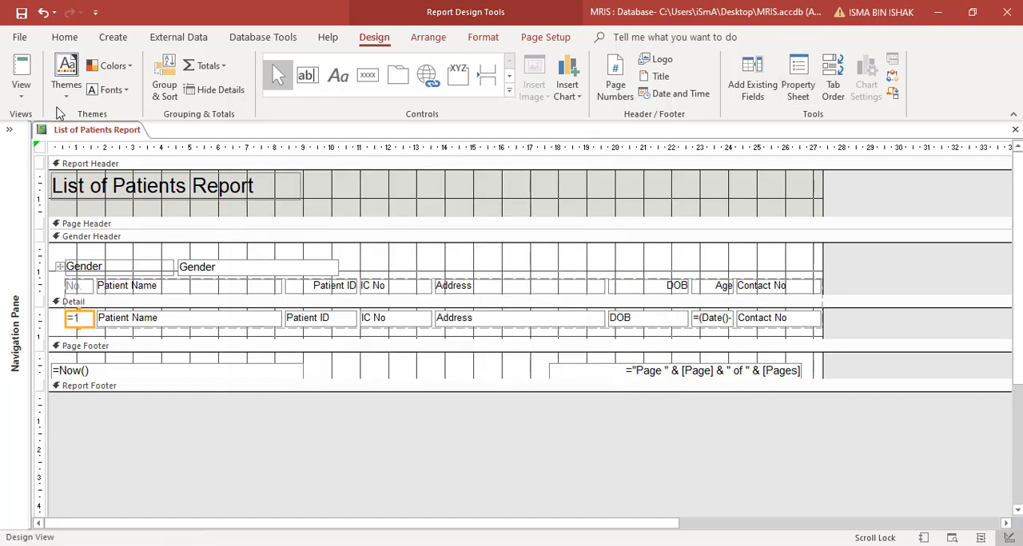
# - Check the row numbering within each gender group in Report View and return to Design View
pyautogui.click(21, 87)
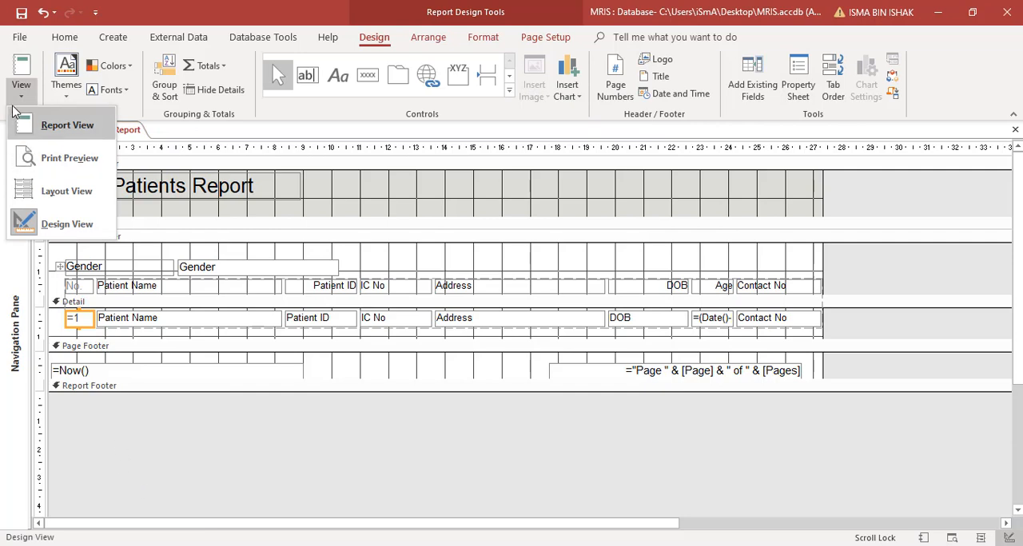
pyautogui.click(27, 125)
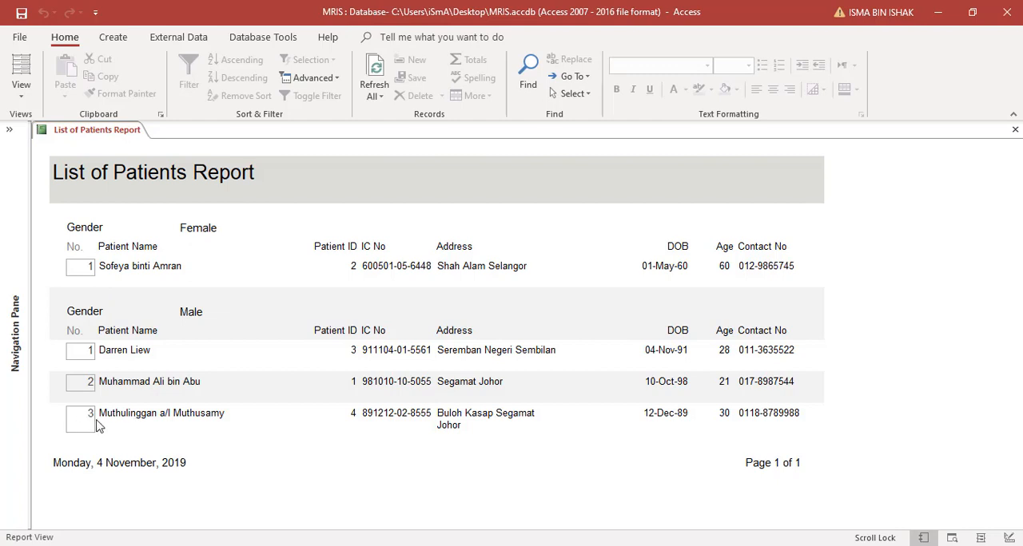
pyautogui.rightClick(302, 196)
pyautogui.click(329, 235)
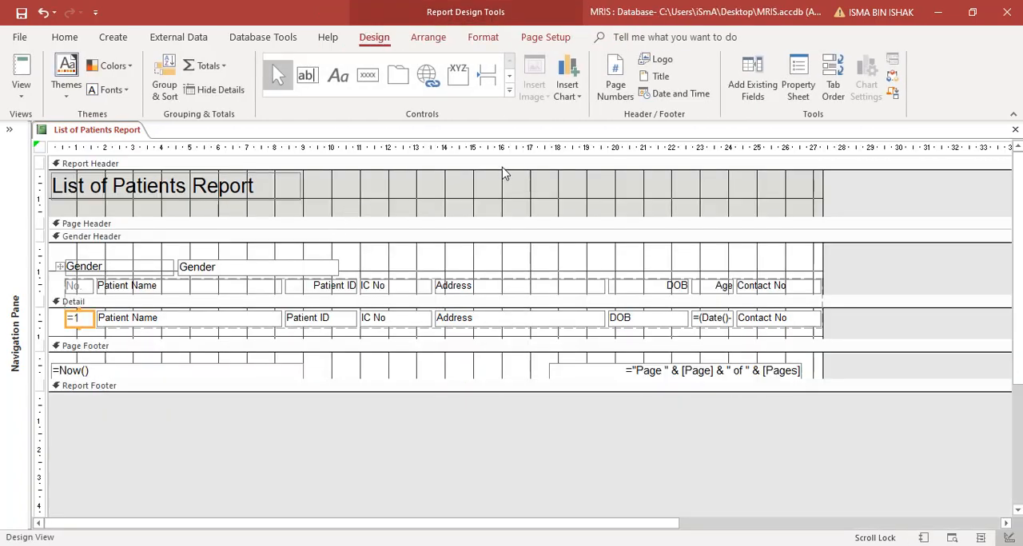
# - Remove the shape outline from the =1 text box in the Detail section
pyautogui.click(155, 433)
pyautogui.click(84, 321)
pyautogui.click(483, 38)
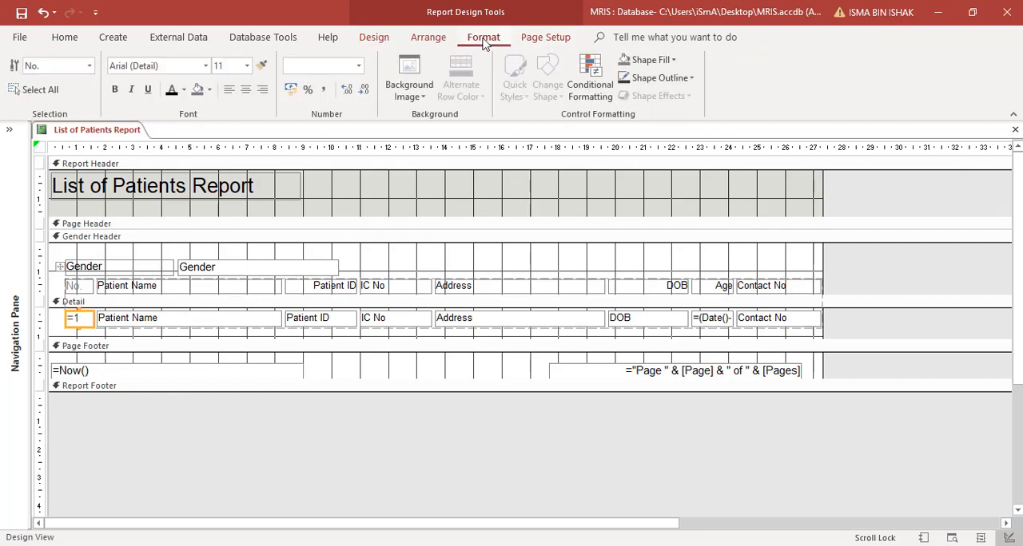
pyautogui.click(694, 80)
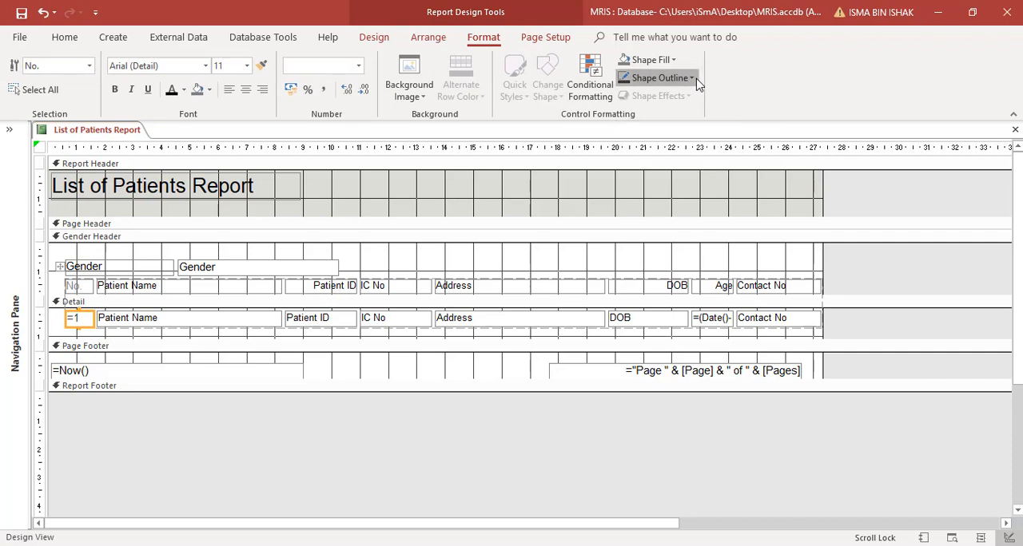
pyautogui.click(647, 335)
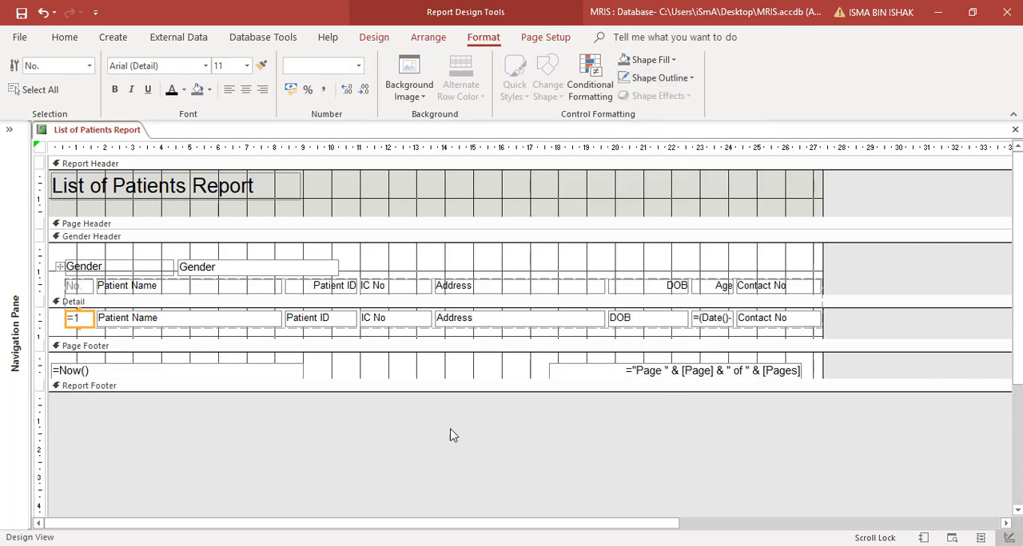
# - Copy the Patient Name field's formatting to the =1 text box and the Patient Name heading's formatting to the No. label
pyautogui.click(214, 438)
pyautogui.click(143, 320)
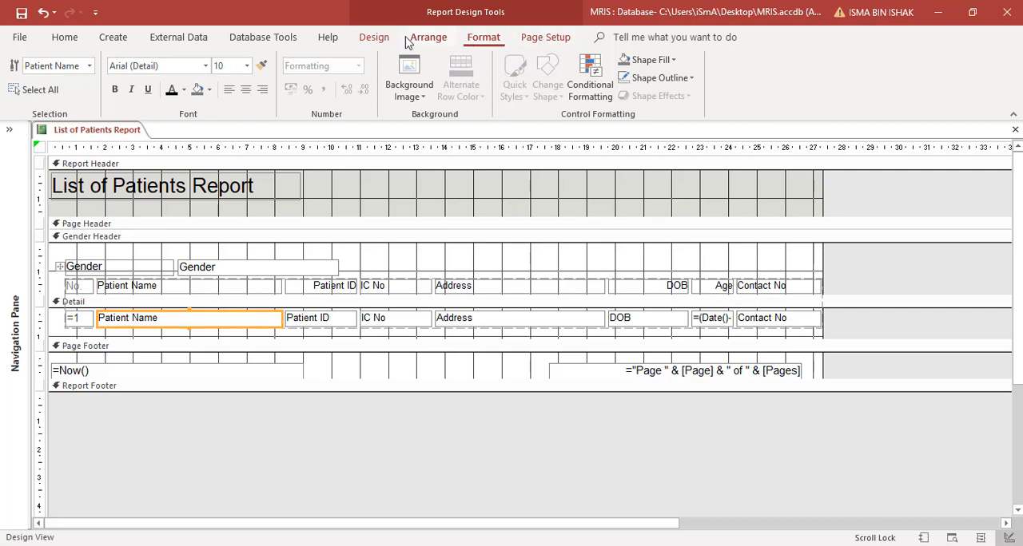
pyautogui.click(379, 38)
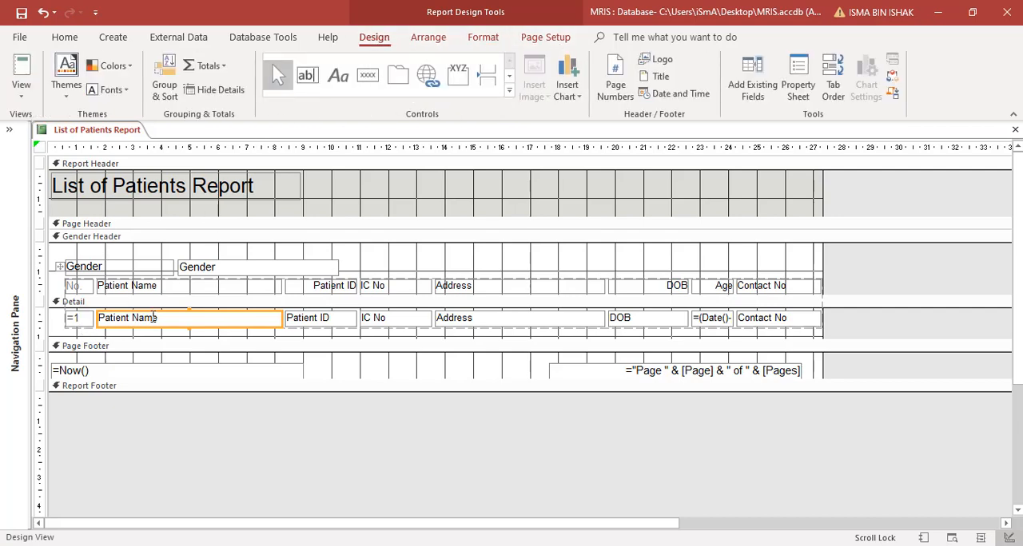
pyautogui.click(494, 40)
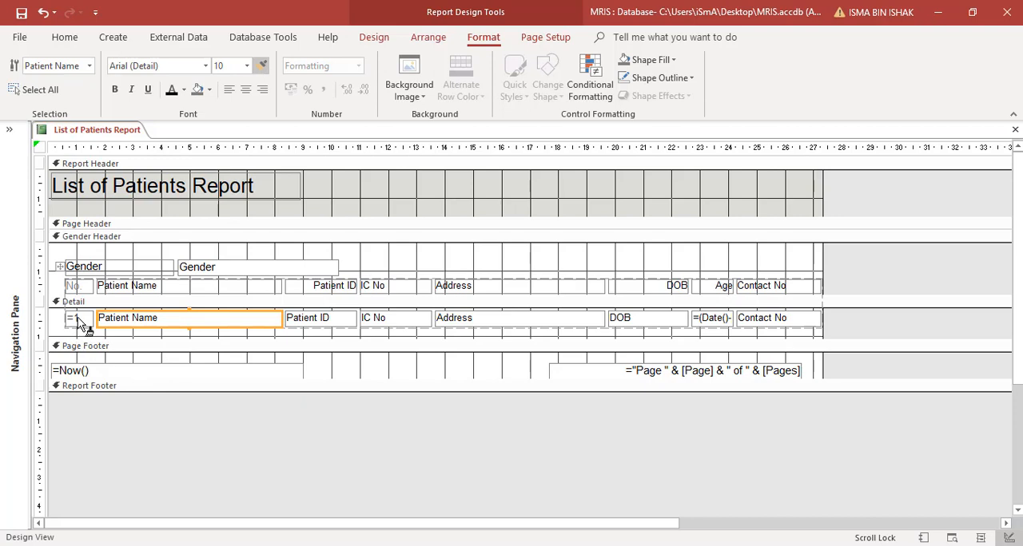
pyautogui.click(135, 286)
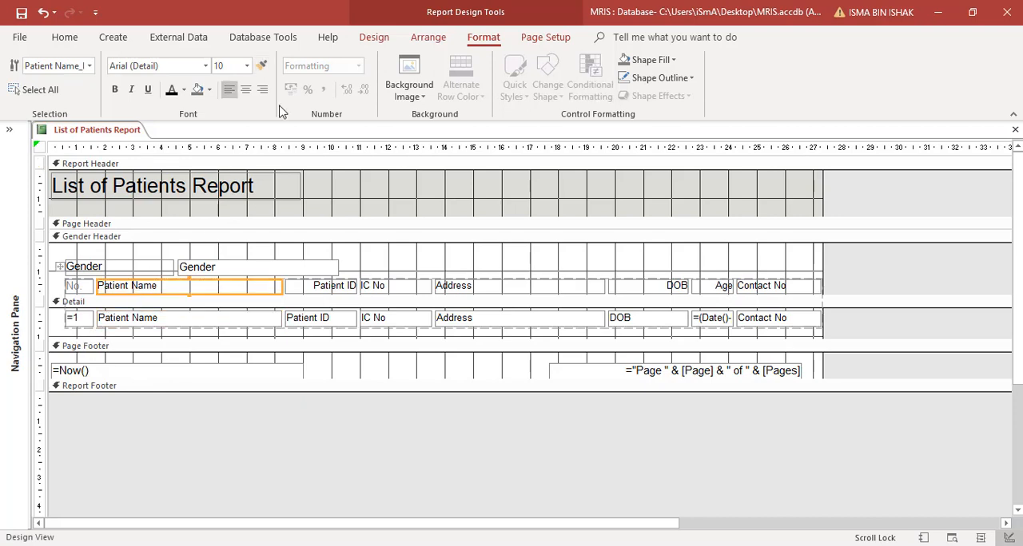
pyautogui.click(261, 66)
pyautogui.click(88, 288)
# - Review the No. column's formatting in Report View and return to Design View
pyautogui.click(69, 40)
pyautogui.click(28, 79)
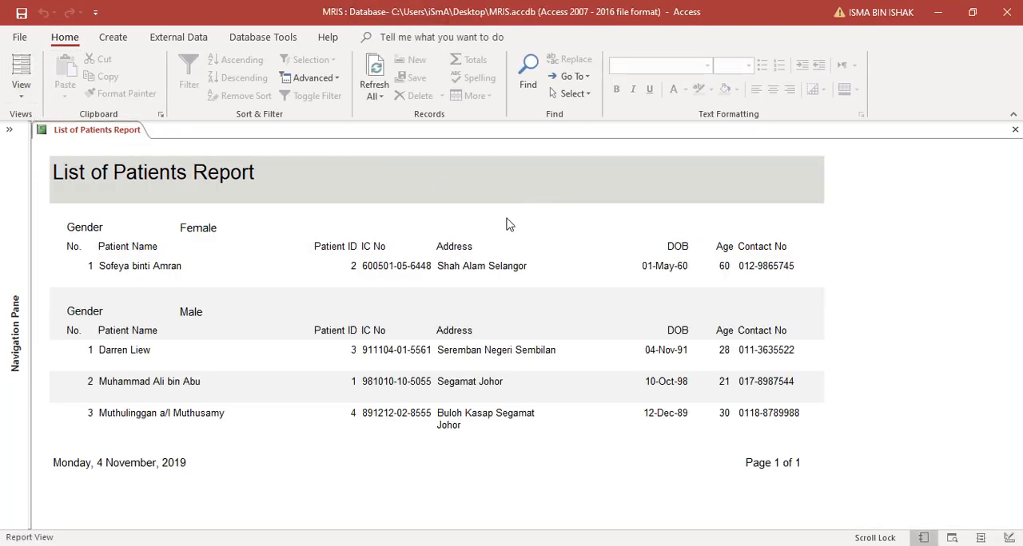
pyautogui.click(21, 90)
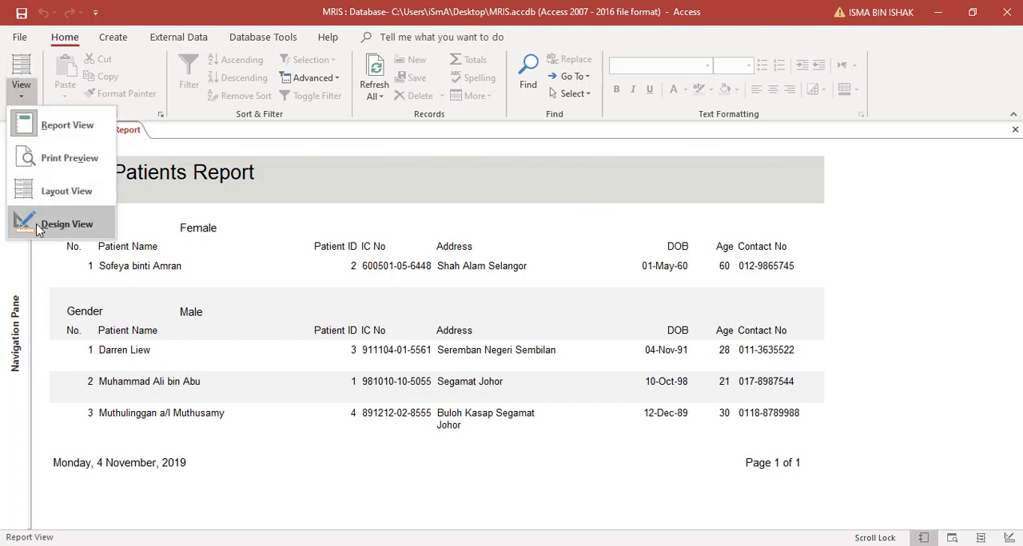
pyautogui.click(231, 184)
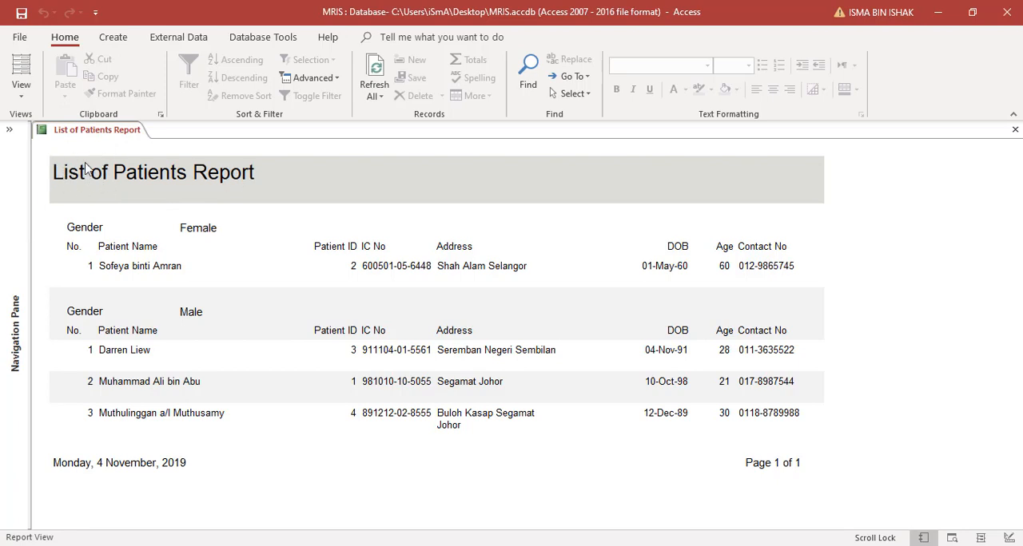
pyautogui.click(20, 88)
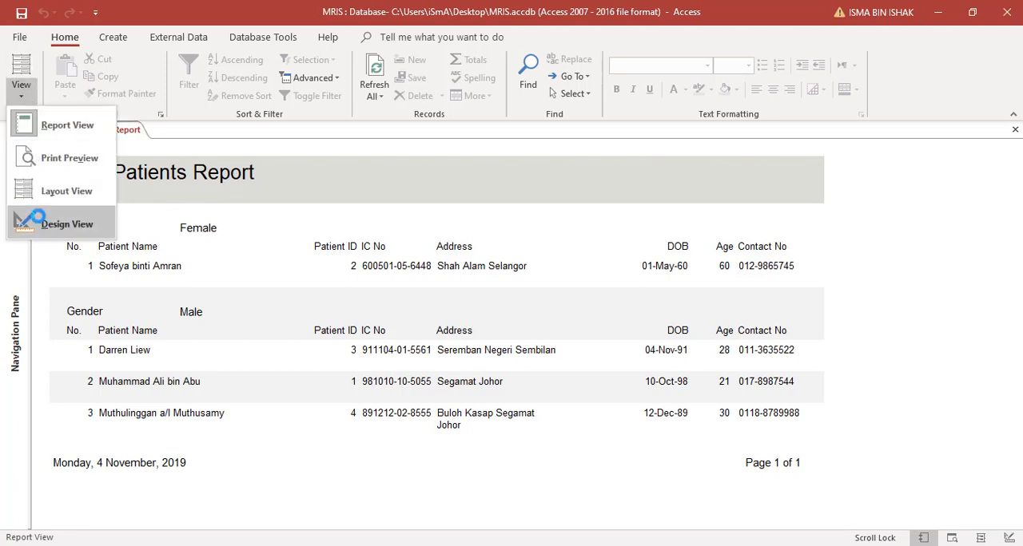
pyautogui.click(36, 222)
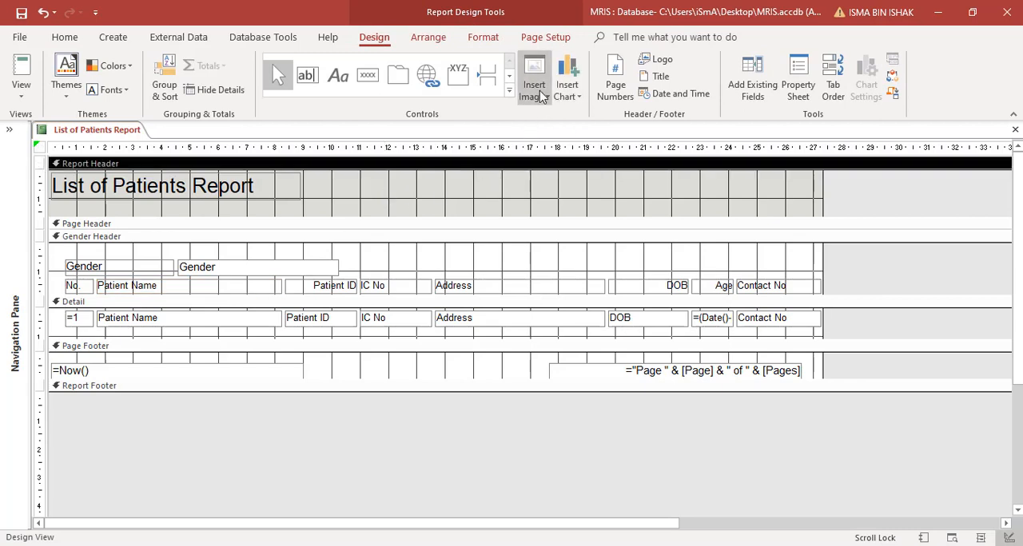
# - Show the report in Print Preview and zoom in to 100% to inspect the page layout
pyautogui.click(535, 91)
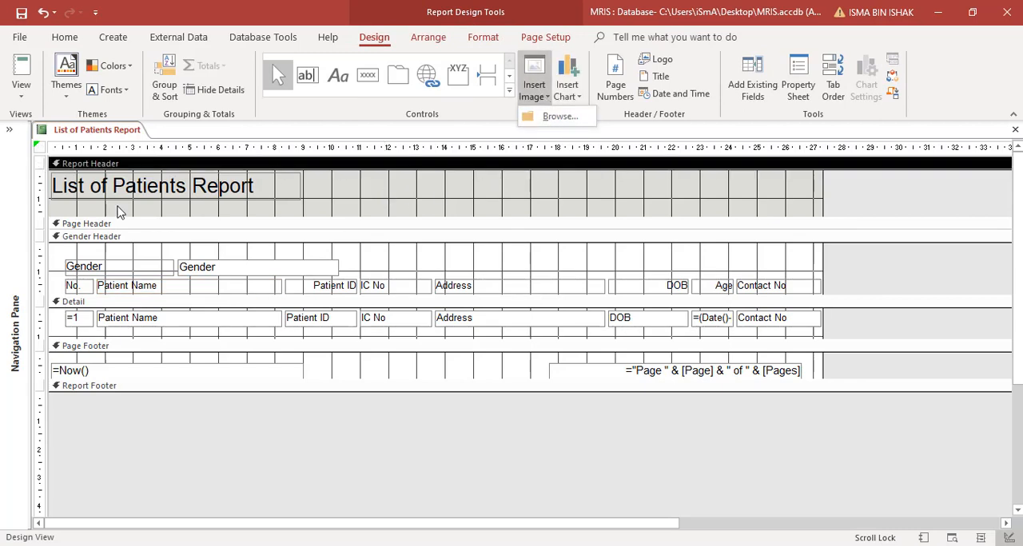
pyautogui.click(27, 97)
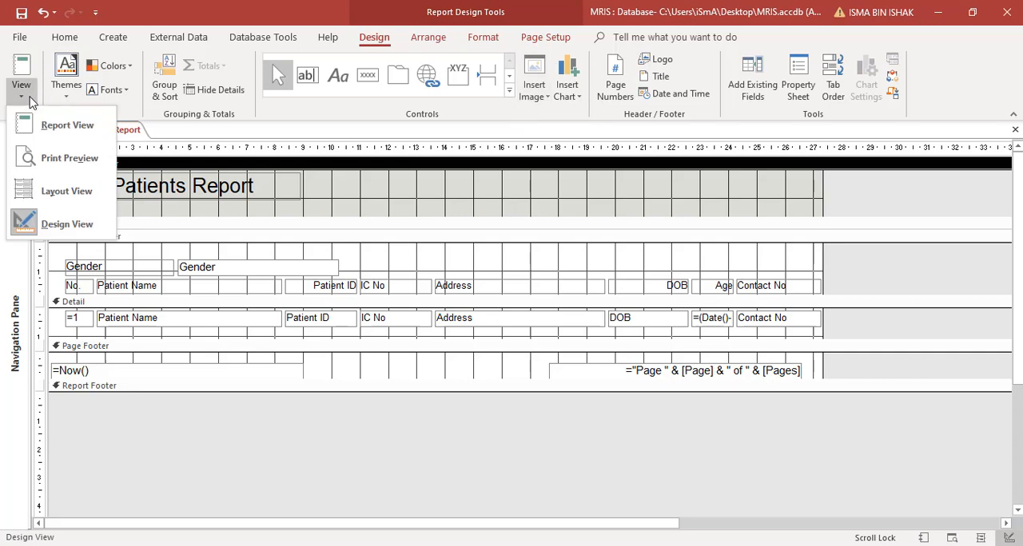
pyautogui.click(67, 158)
pyautogui.click(513, 200)
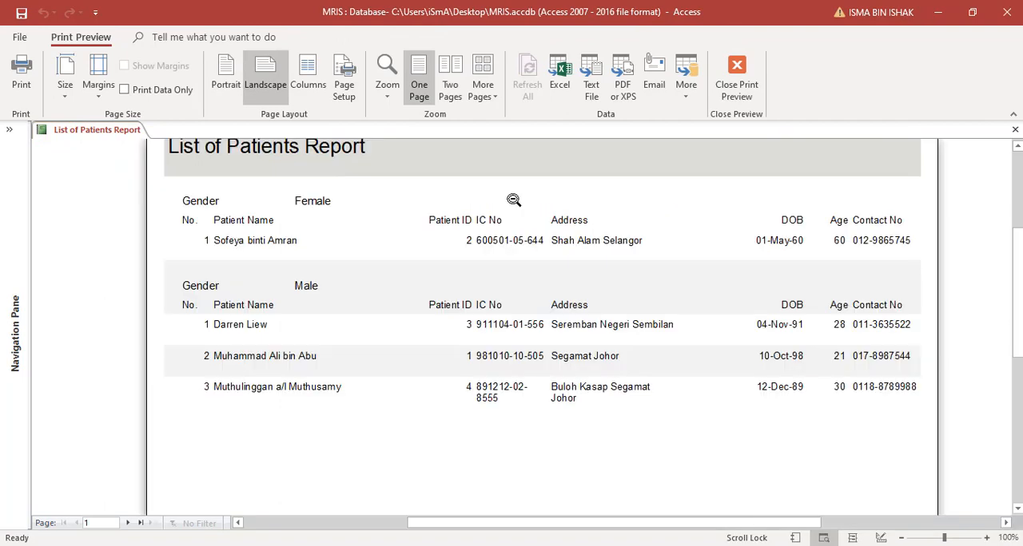